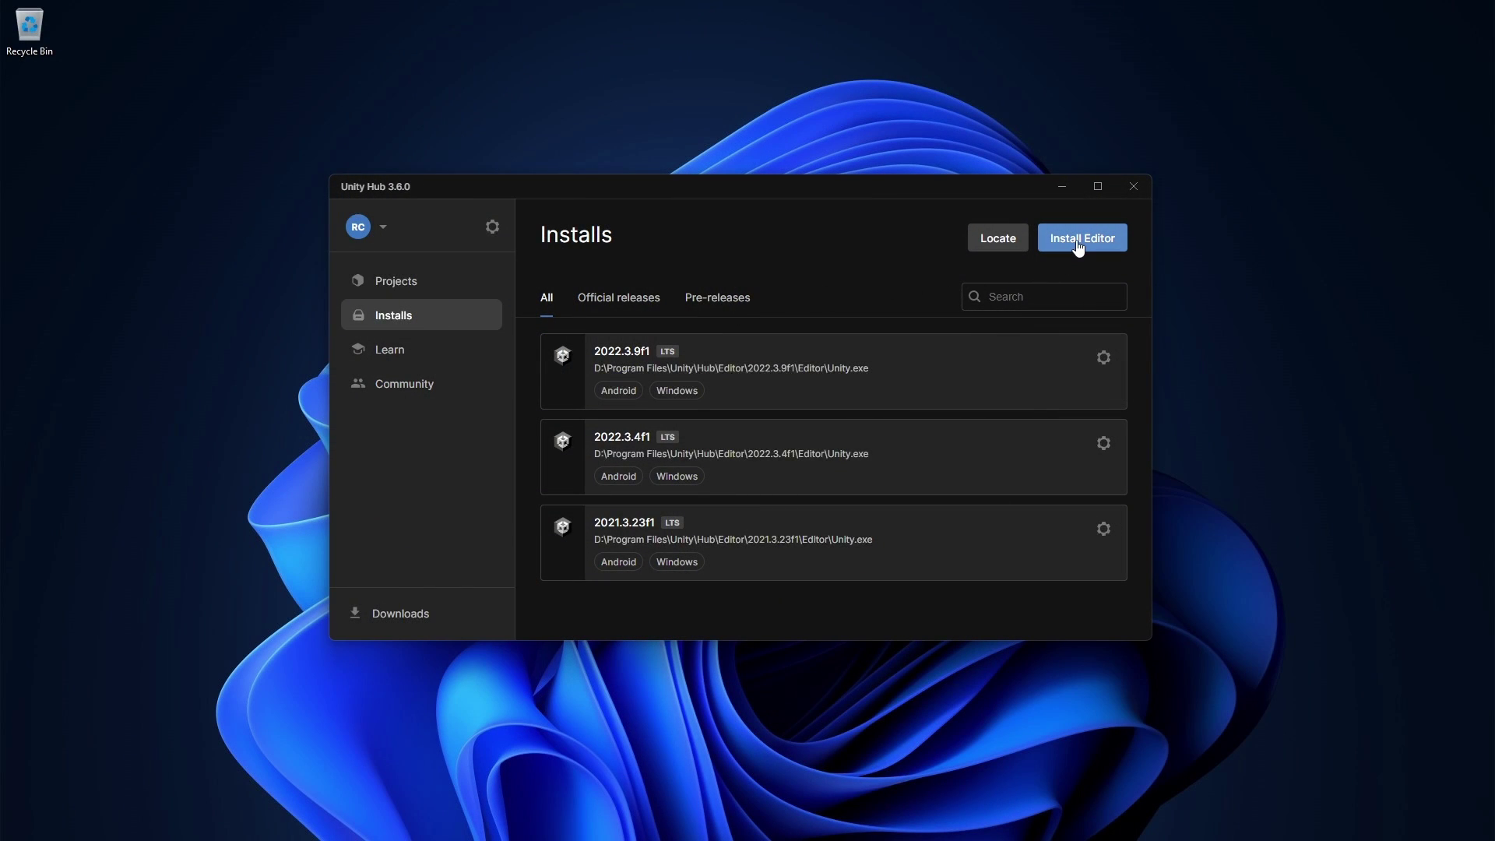
Step: Install Unity 2022.3.12f1 LTS with Android Build Support modules, accepting the Android SDK licence
left_click(1078, 246)
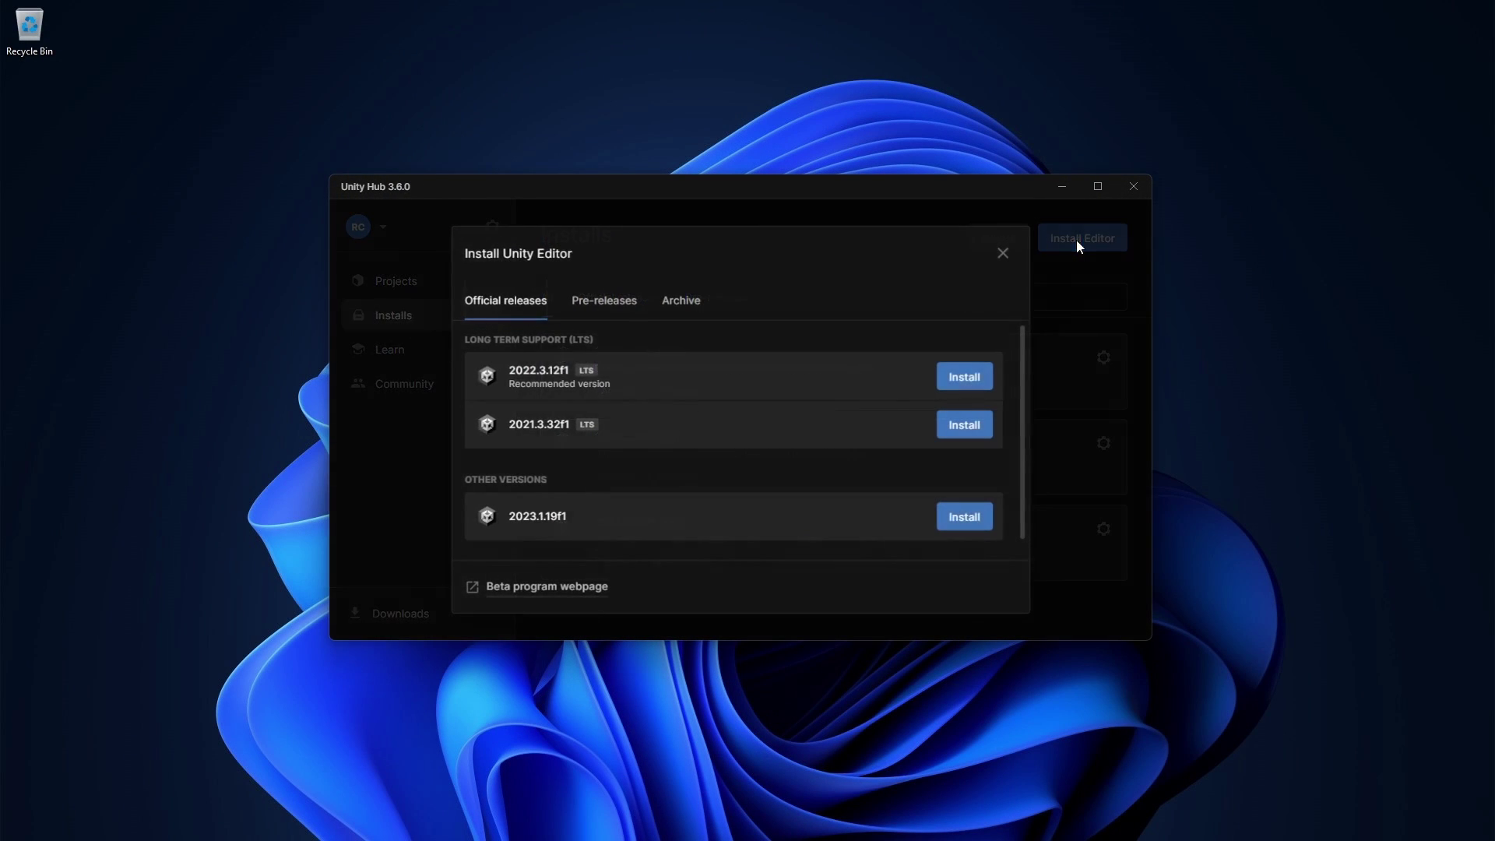
left_click(952, 378)
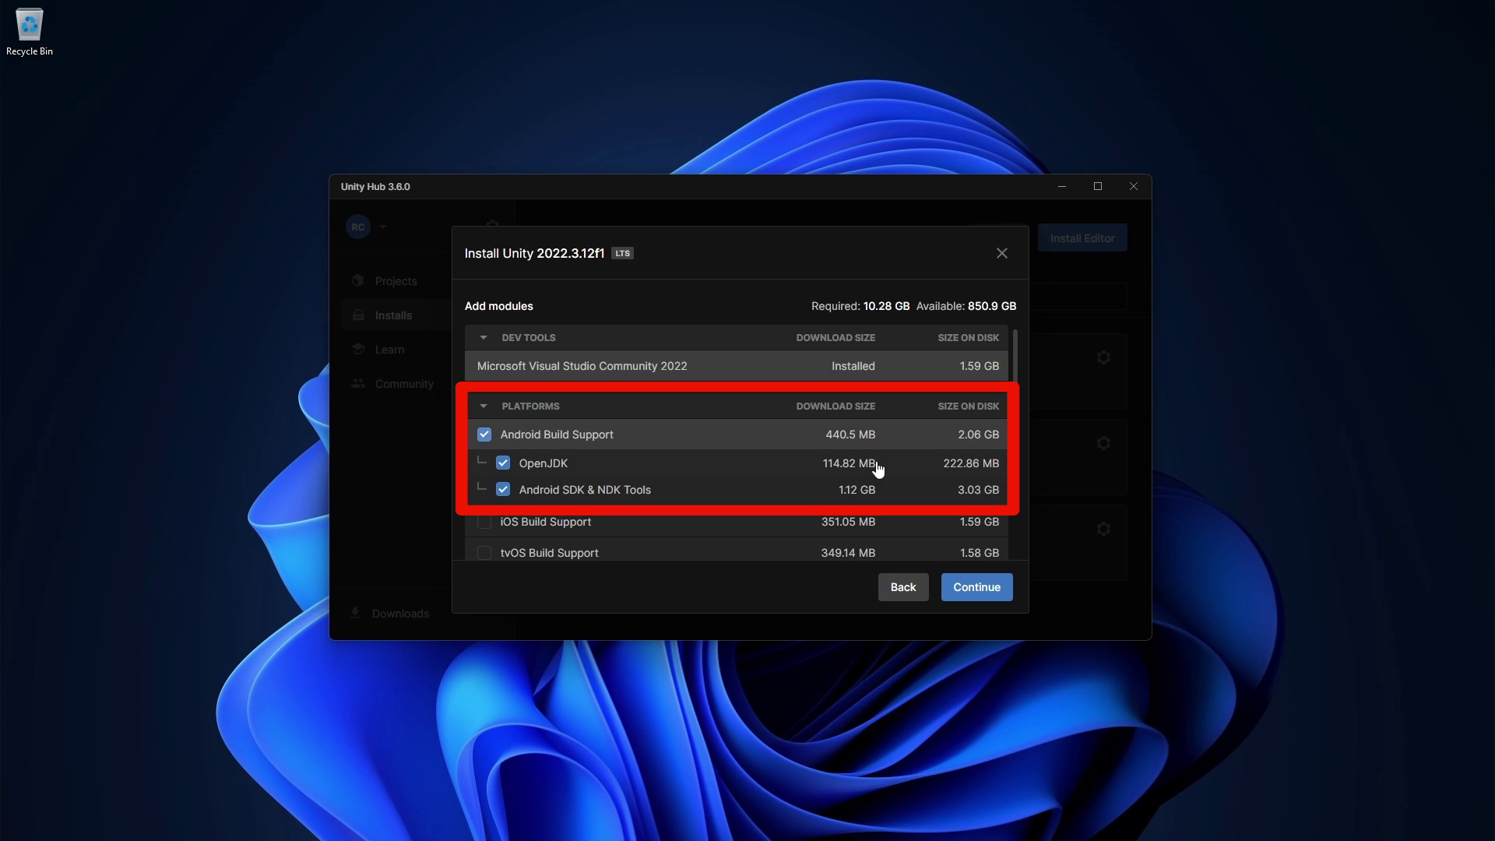
left_click(973, 590)
left_click(766, 558)
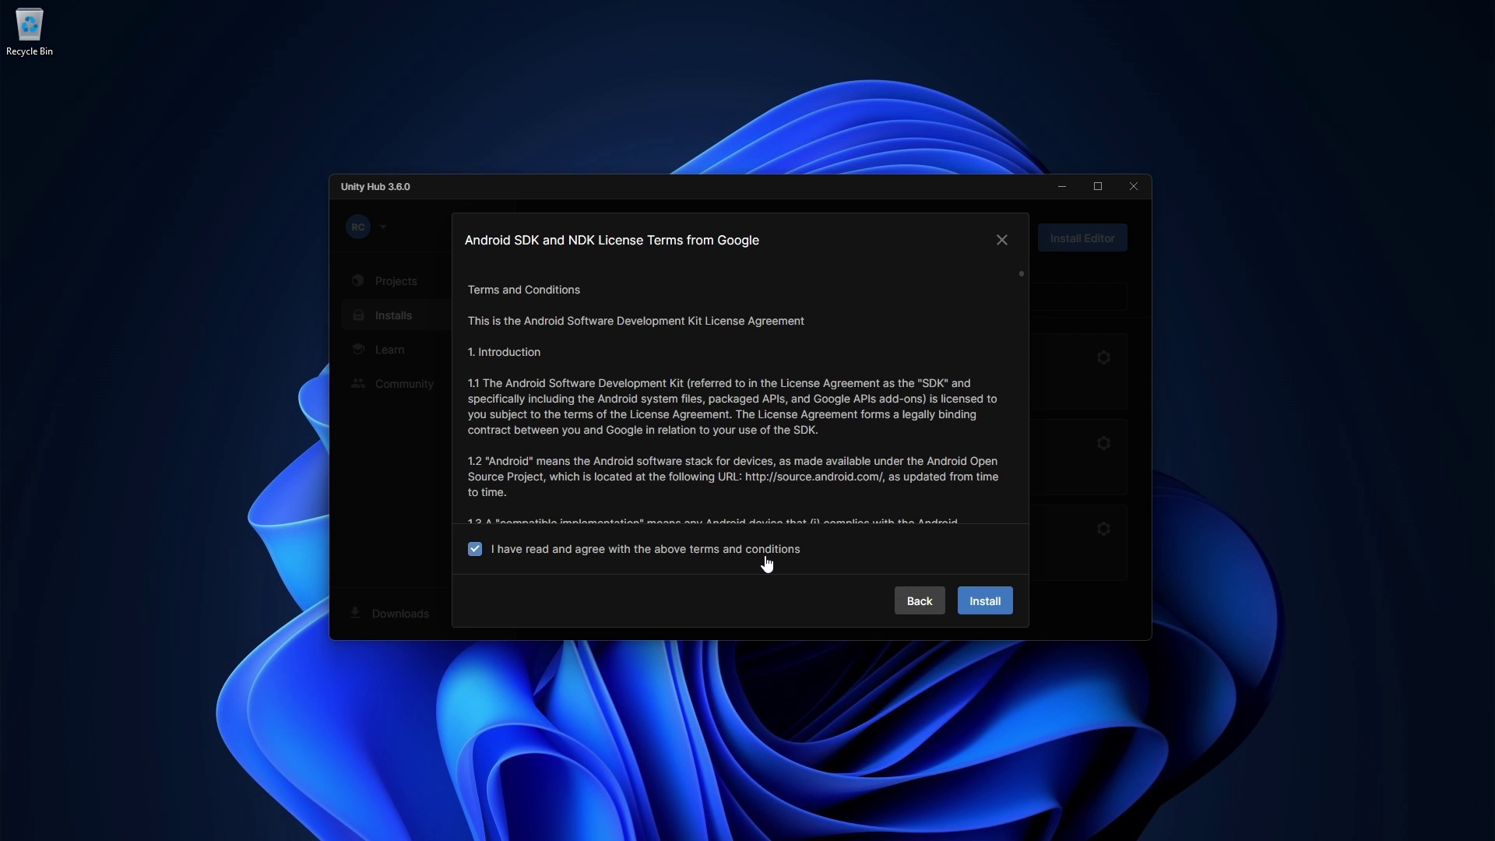
left_click(985, 602)
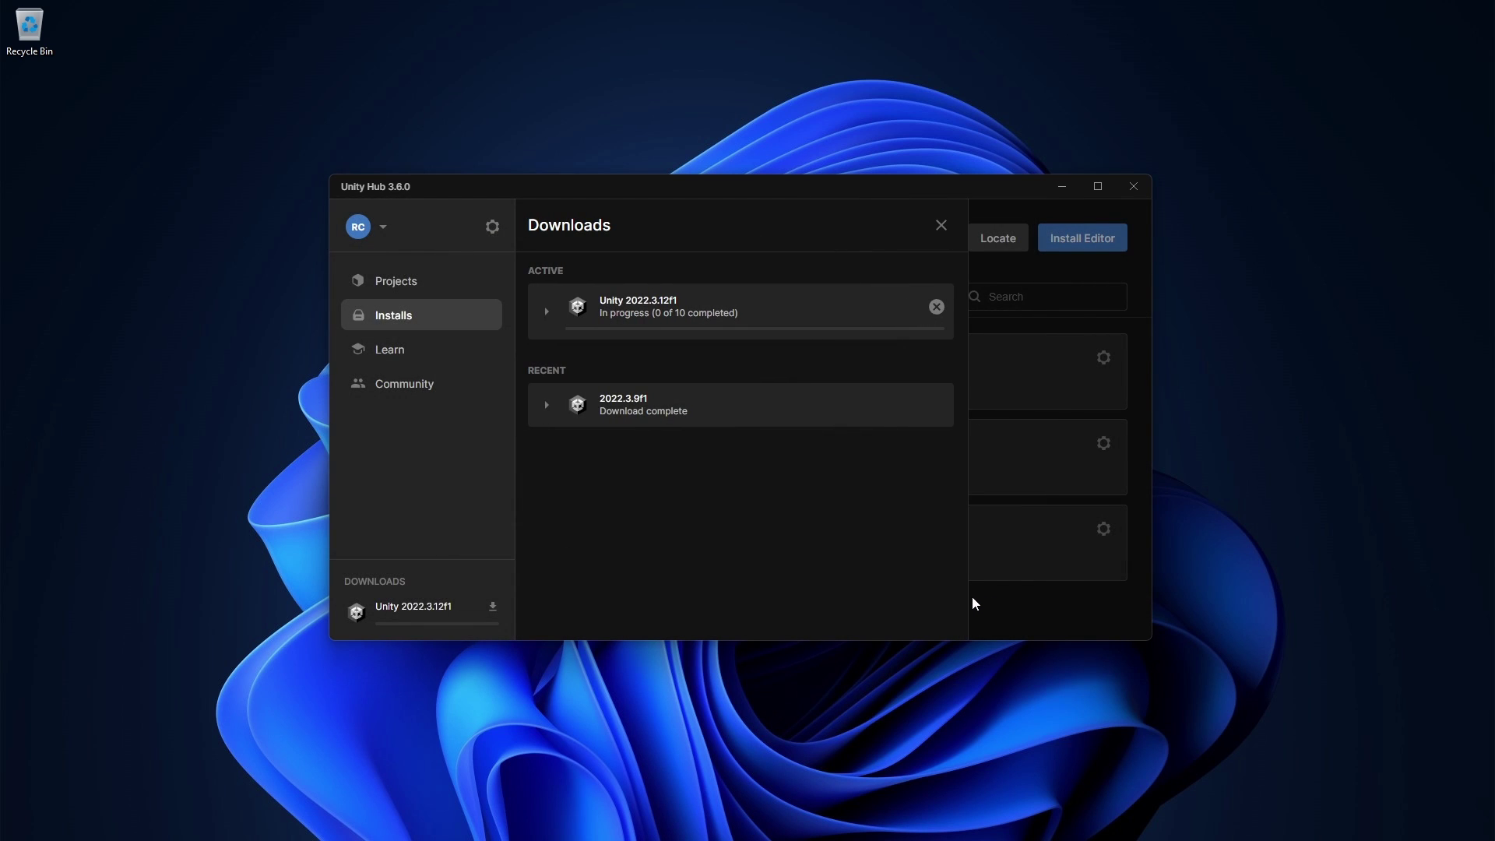
left_click(547, 312)
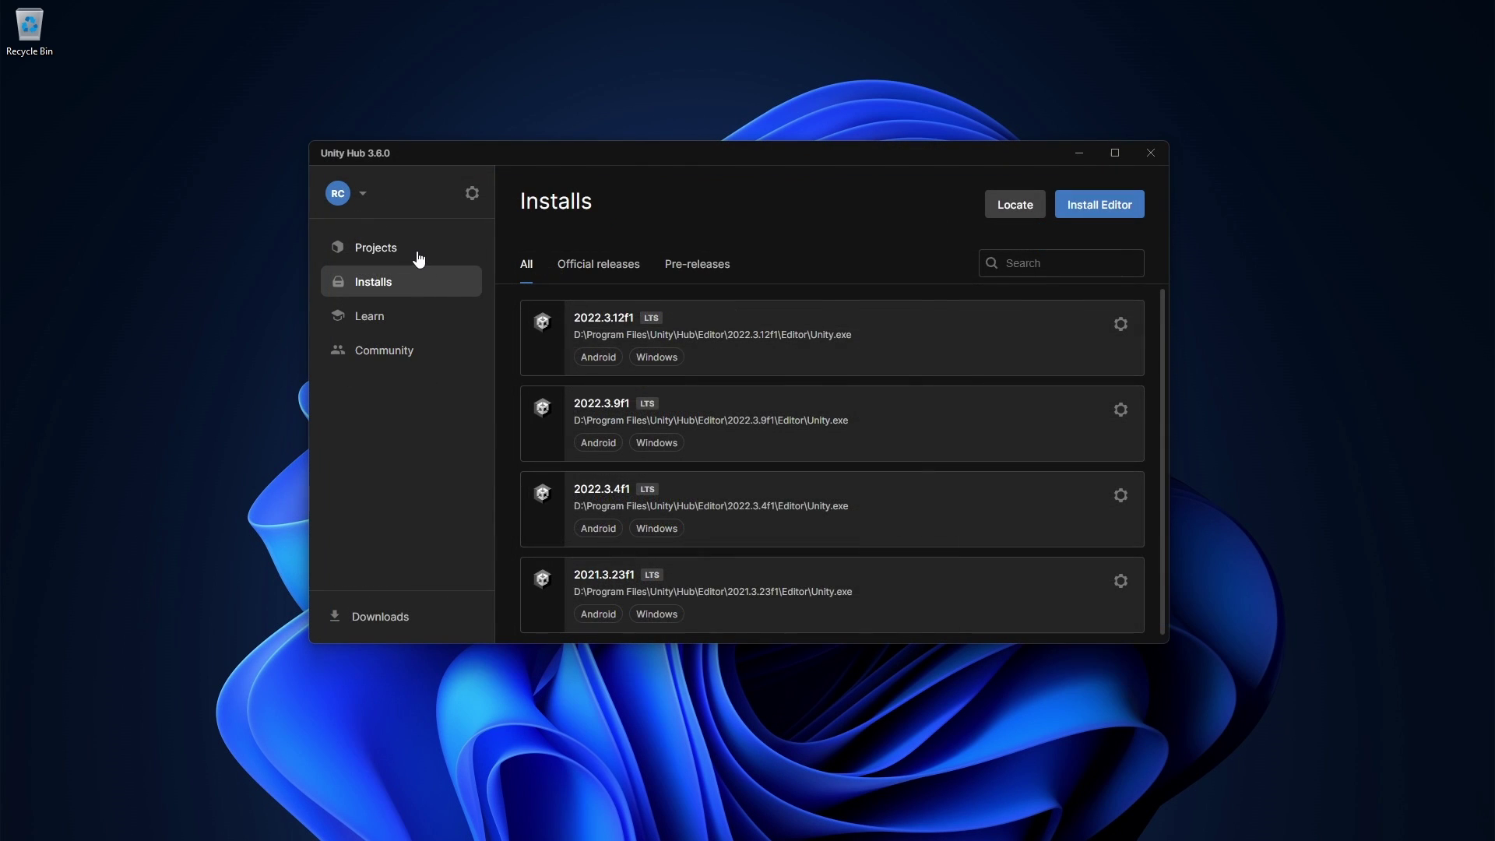
Step: Start a new project and download the Mixed Reality template
left_click(376, 247)
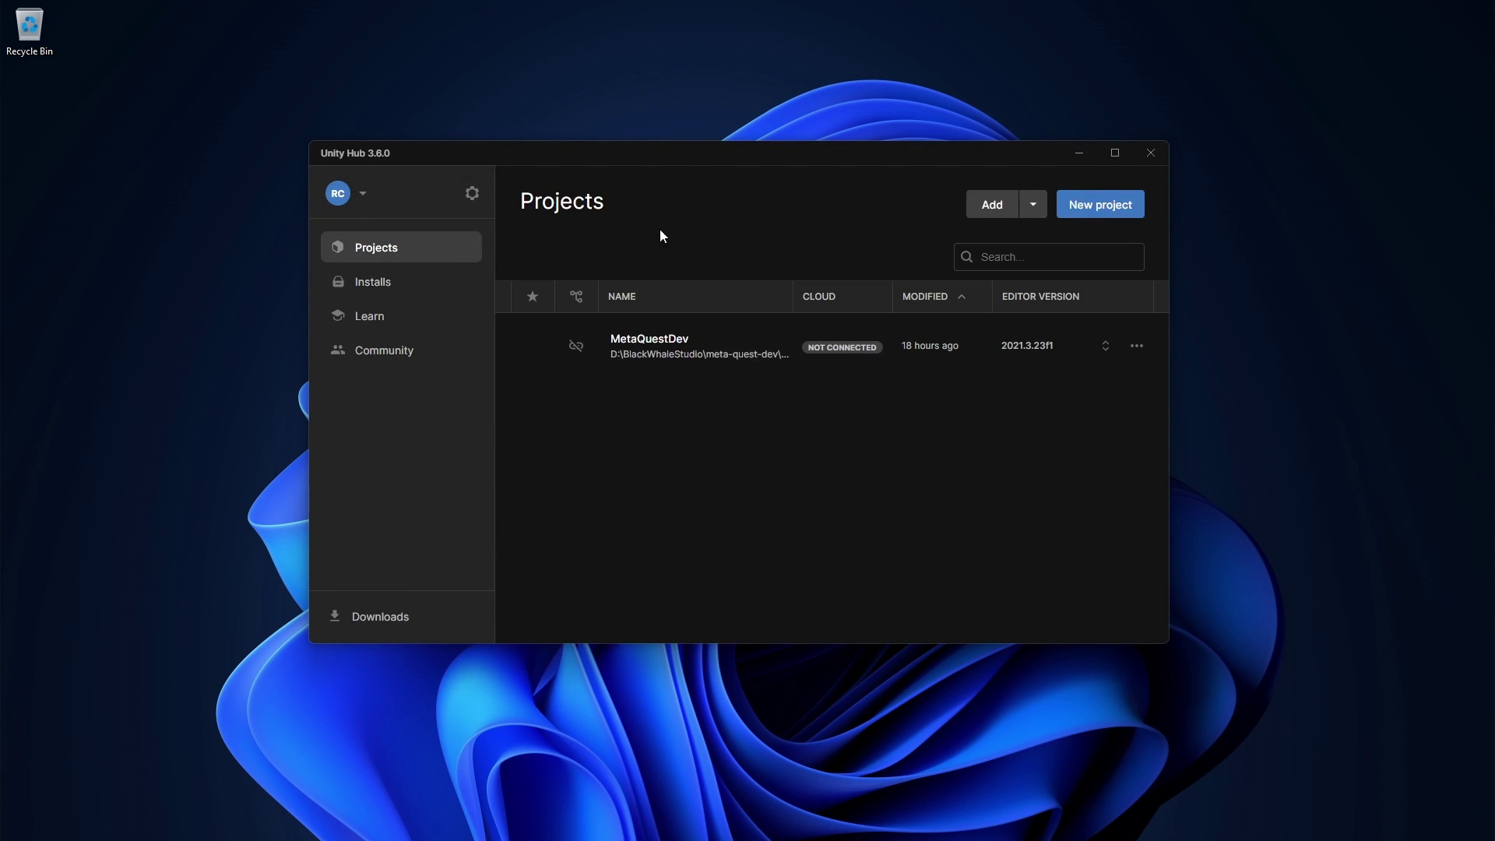
left_click(1109, 216)
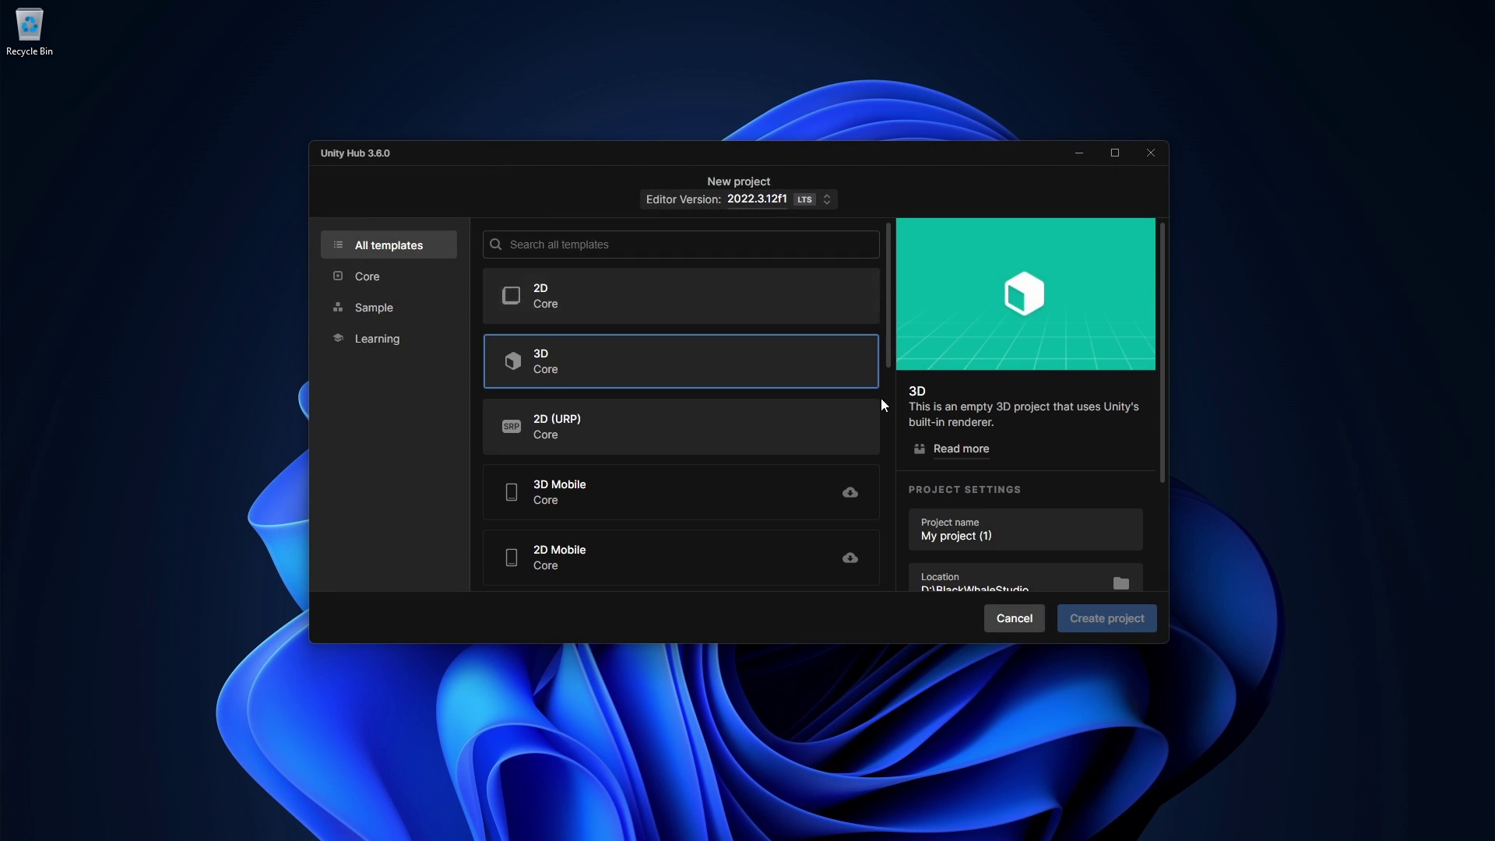
scroll(856, 374, "down", 5)
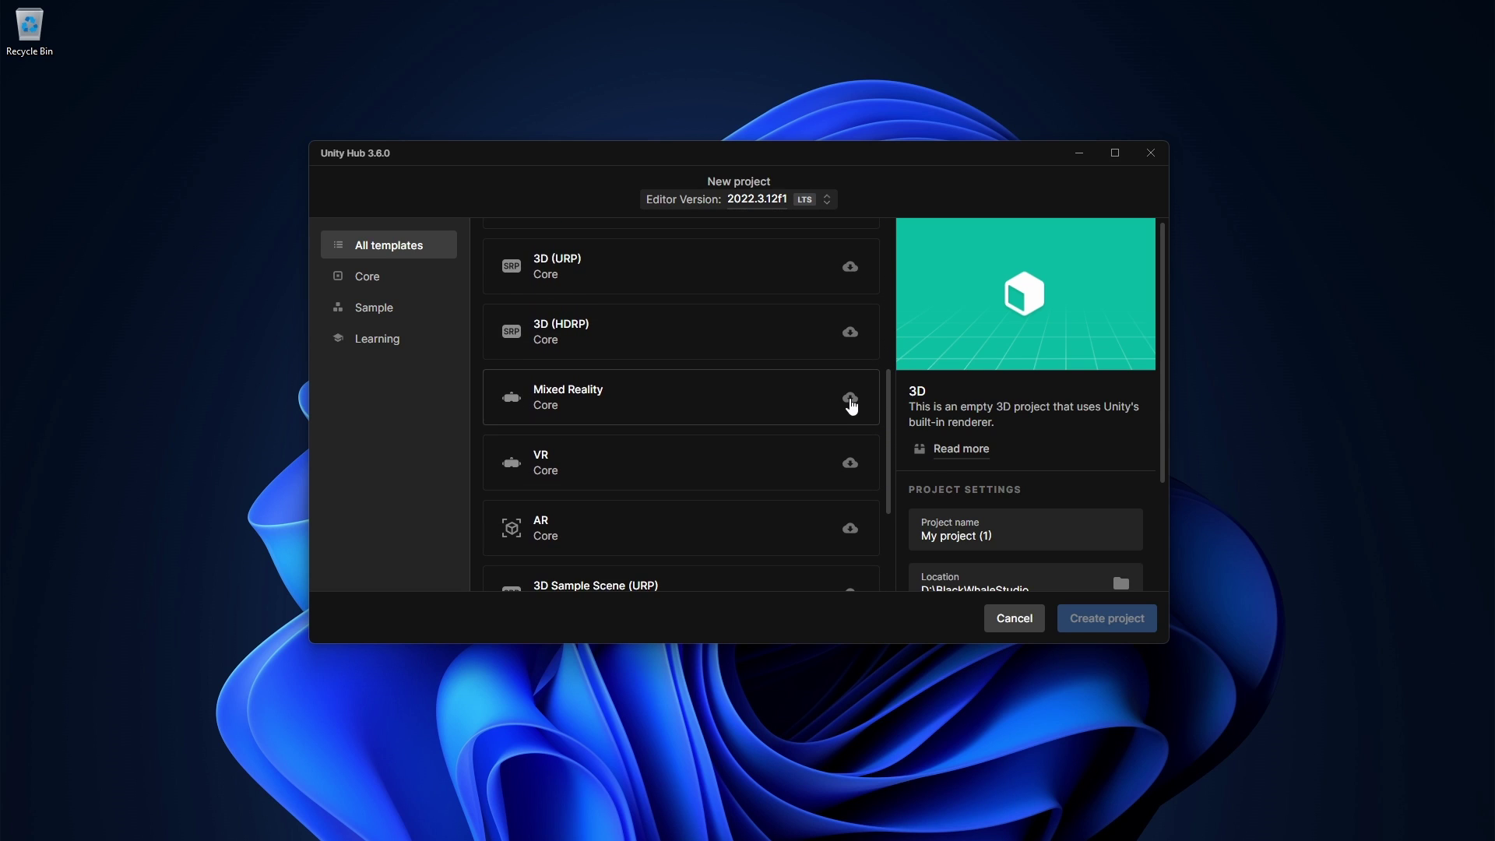
left_click(851, 403)
left_click(969, 510)
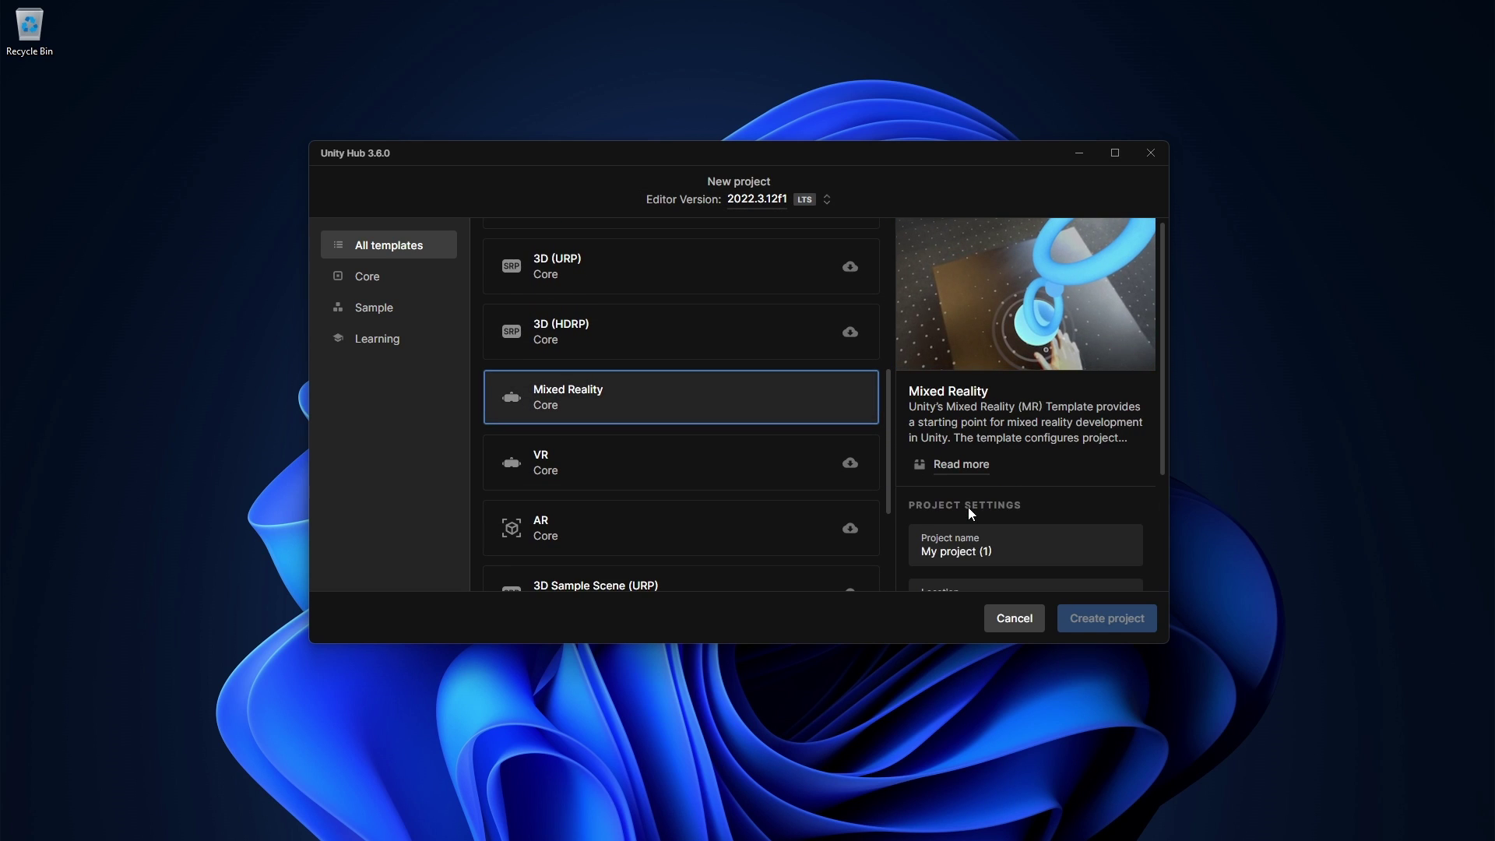
Step: Name the project 'xr-sample', turn off Unity Cloud connection, and create it
left_click(1027, 395)
key("ctrl+a")
key("BackSpace")
type("xr-s")
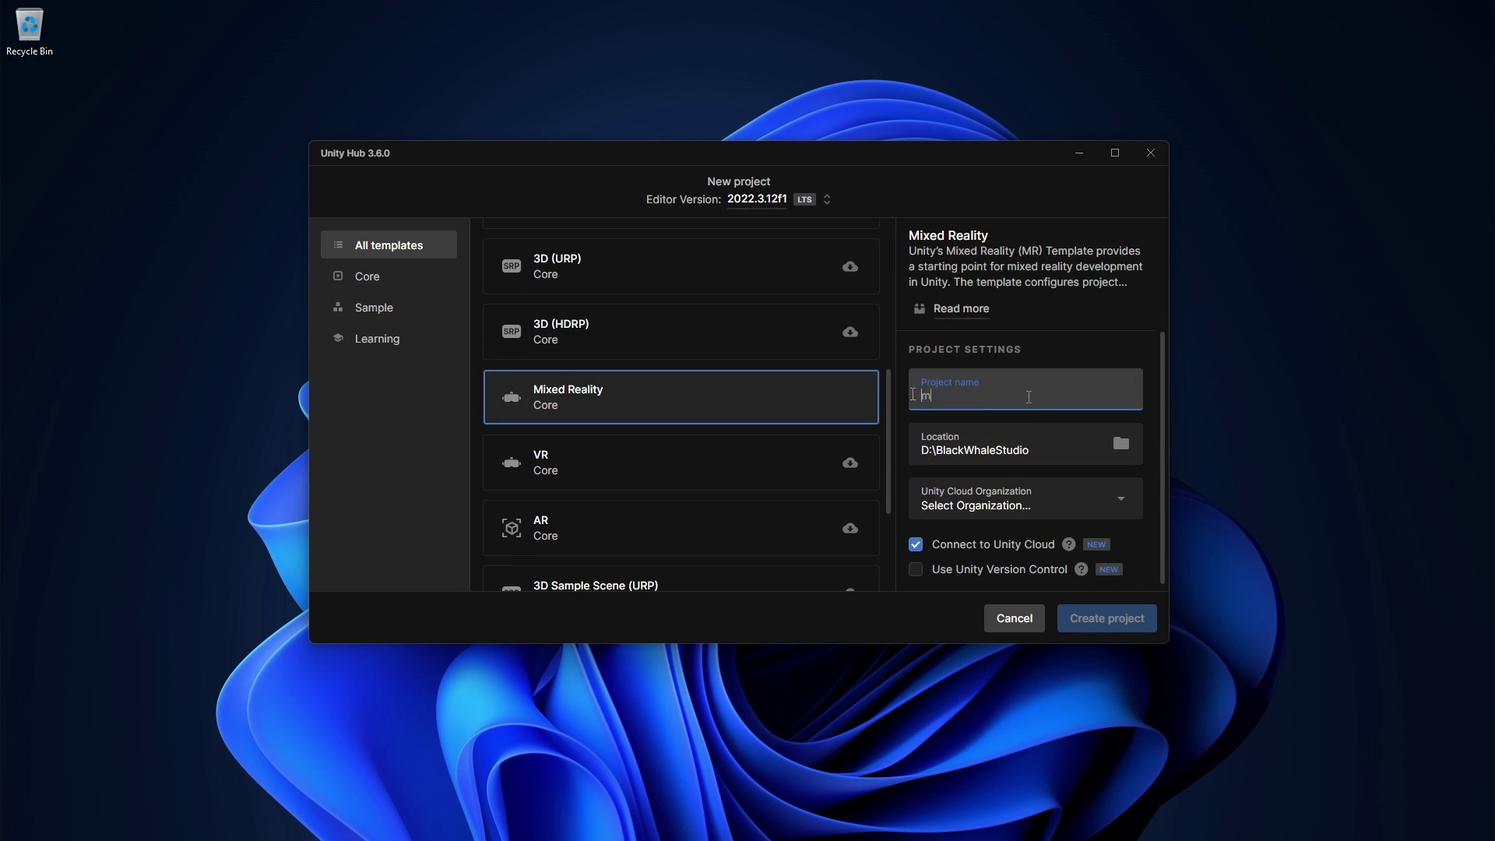
type("ample")
left_click(1072, 509)
left_click(1075, 544)
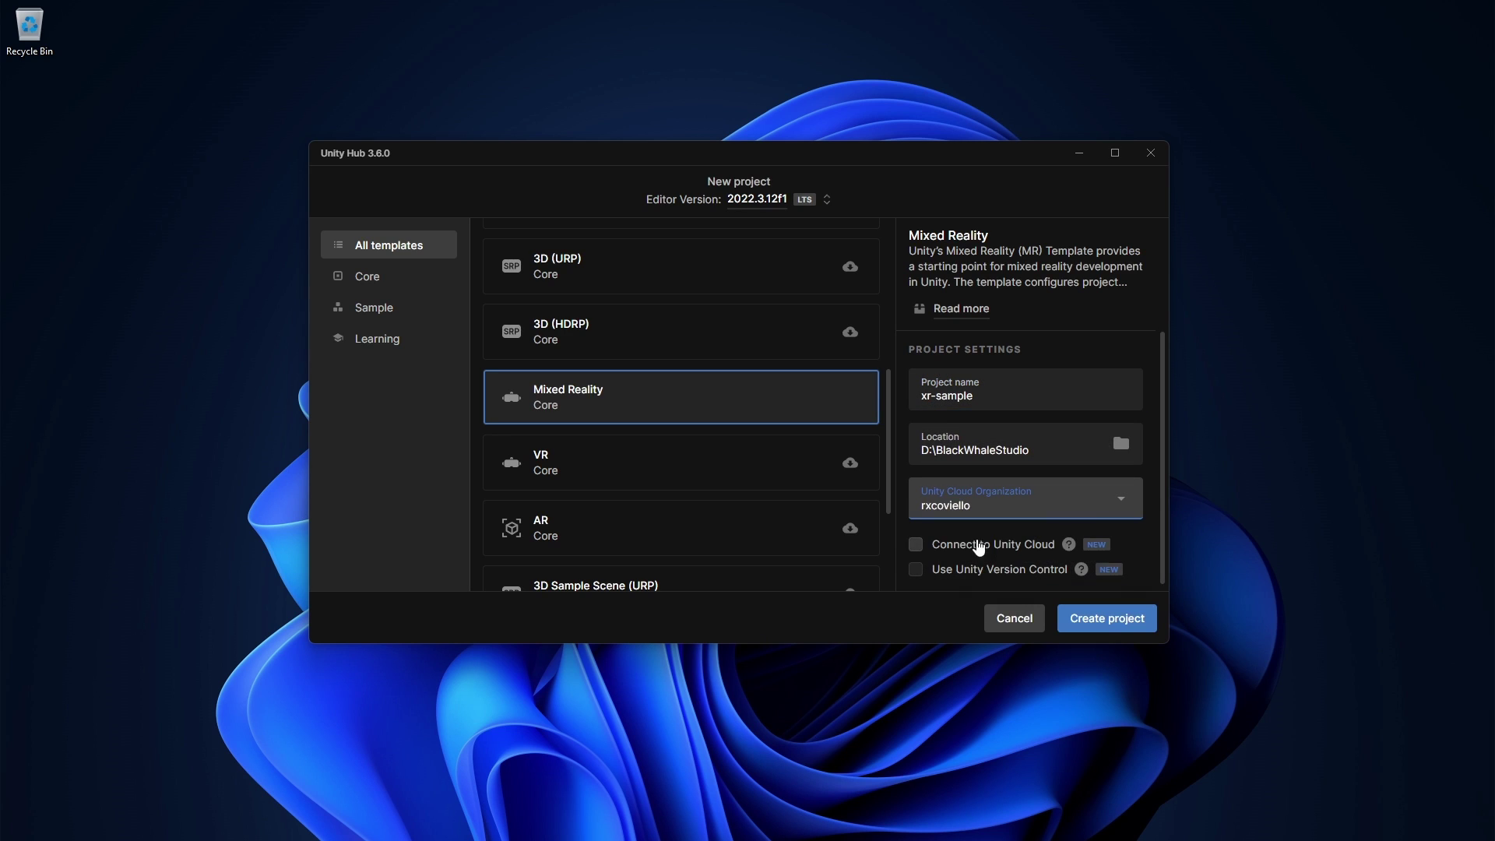
left_click(1112, 620)
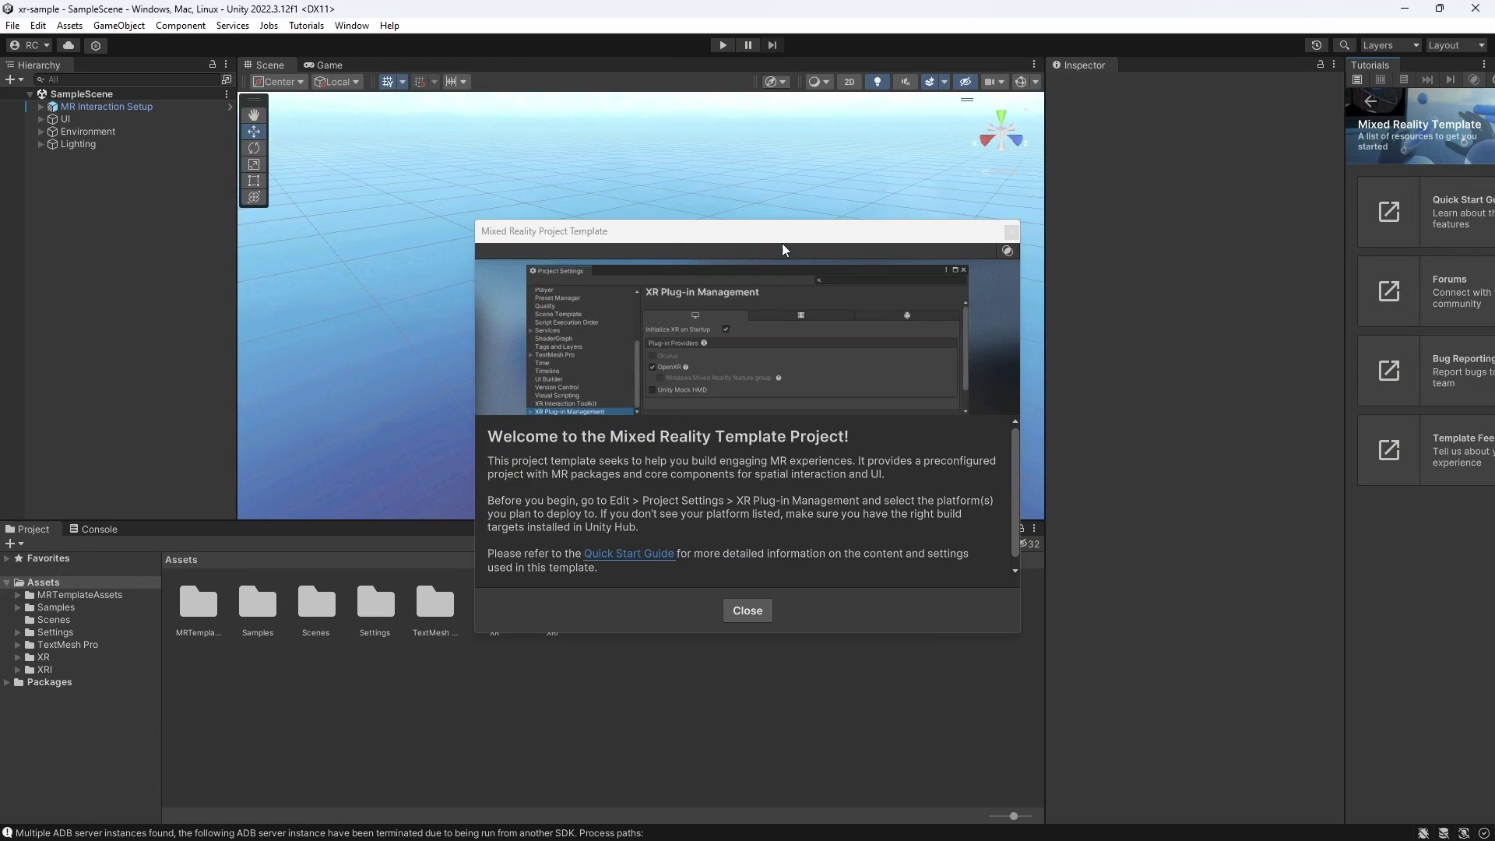
Step: Nudge the Mixed Reality Template welcome dialog slightly lower
left_click_drag(776, 232, 775, 238)
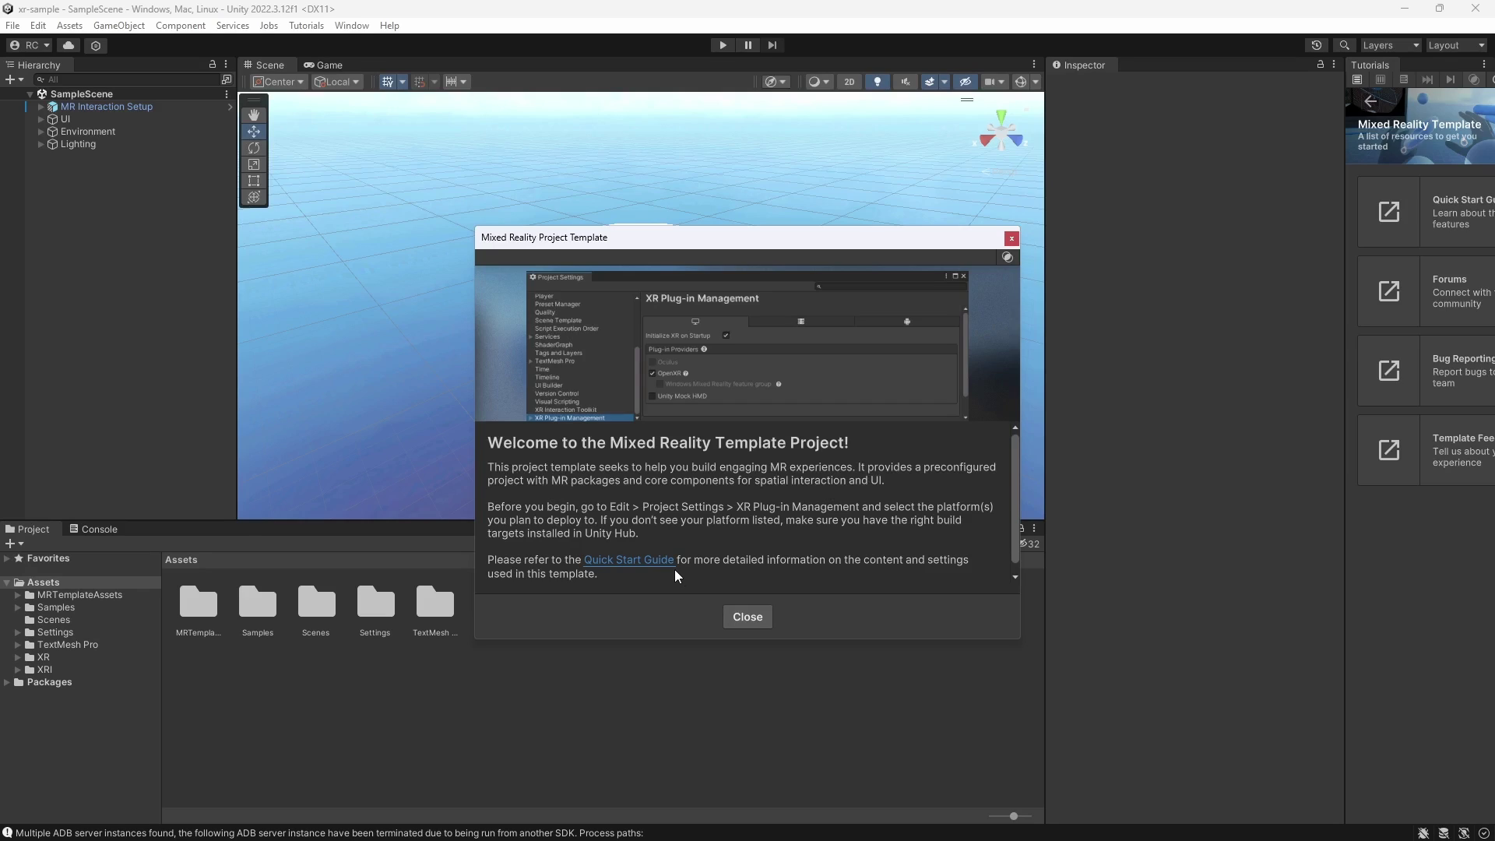
Step: Open the Quick Start Guide and read down through its Sample Scene and MR Interaction Setup sections
left_click(656, 561)
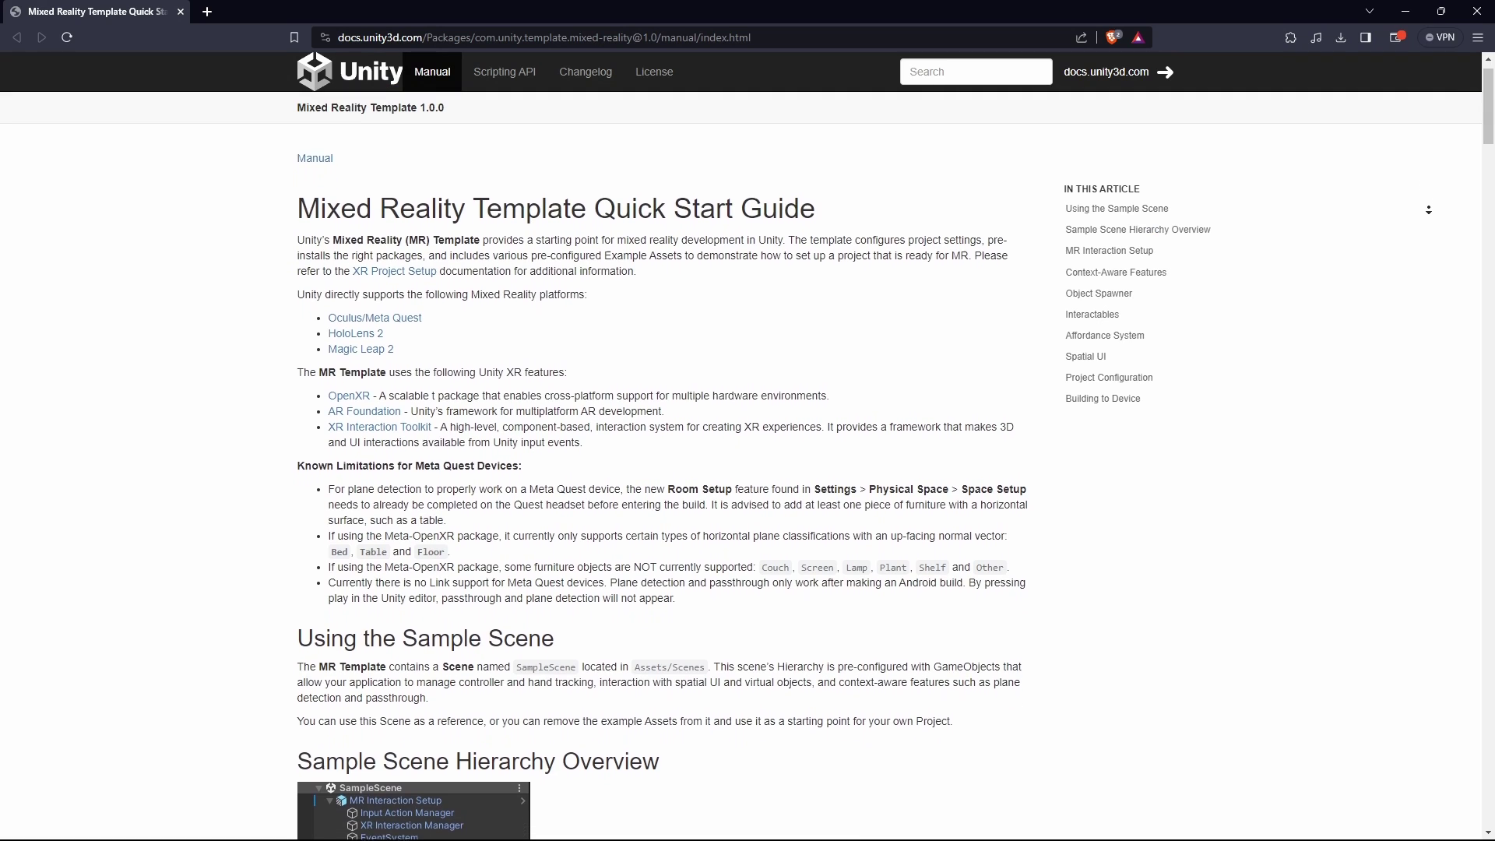
scroll(662, 467, "down", 2)
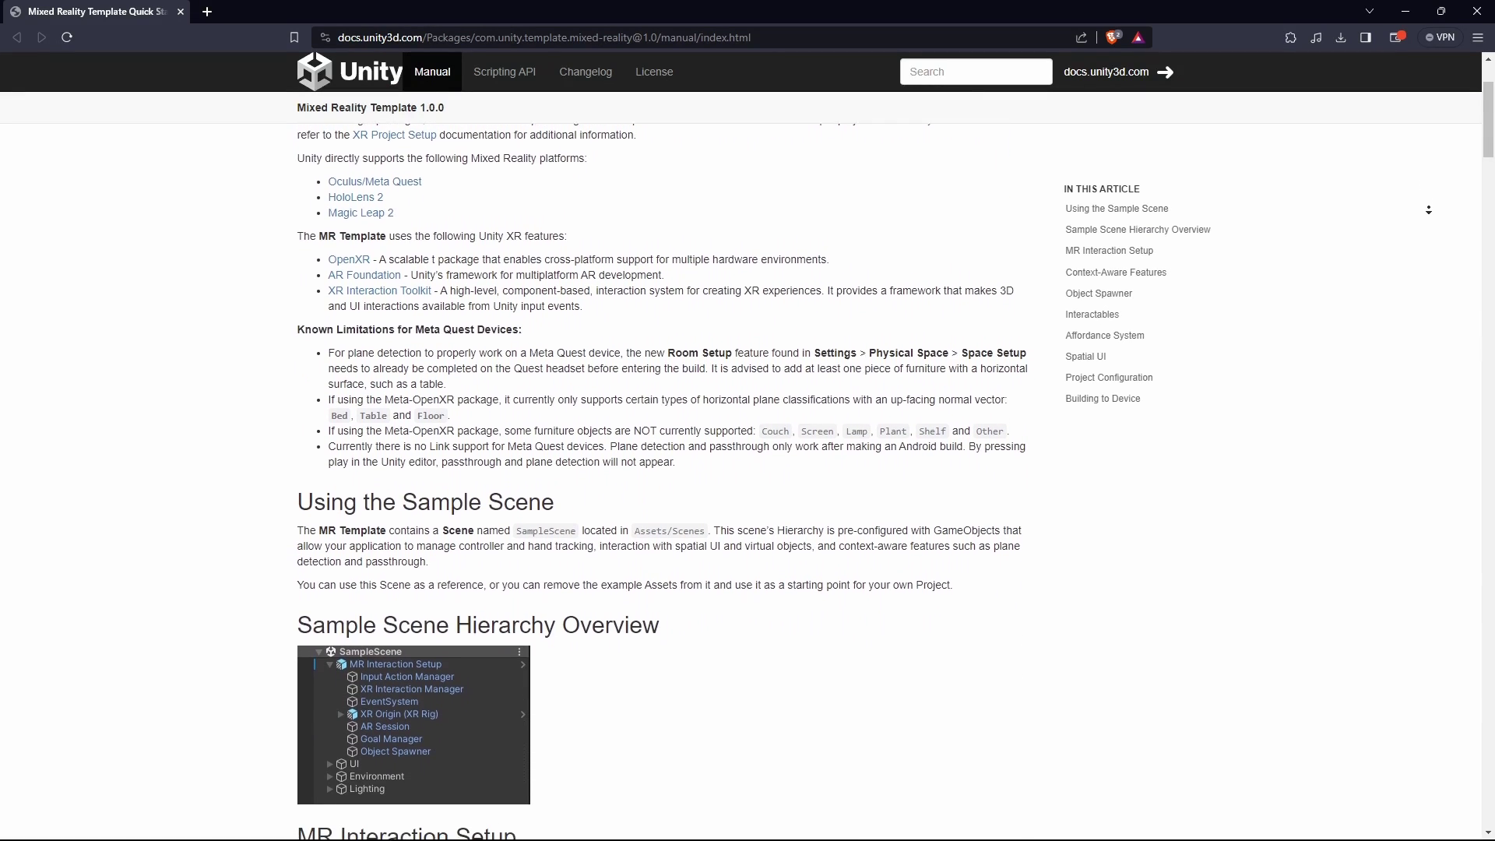
scroll(661, 468, "down", 2)
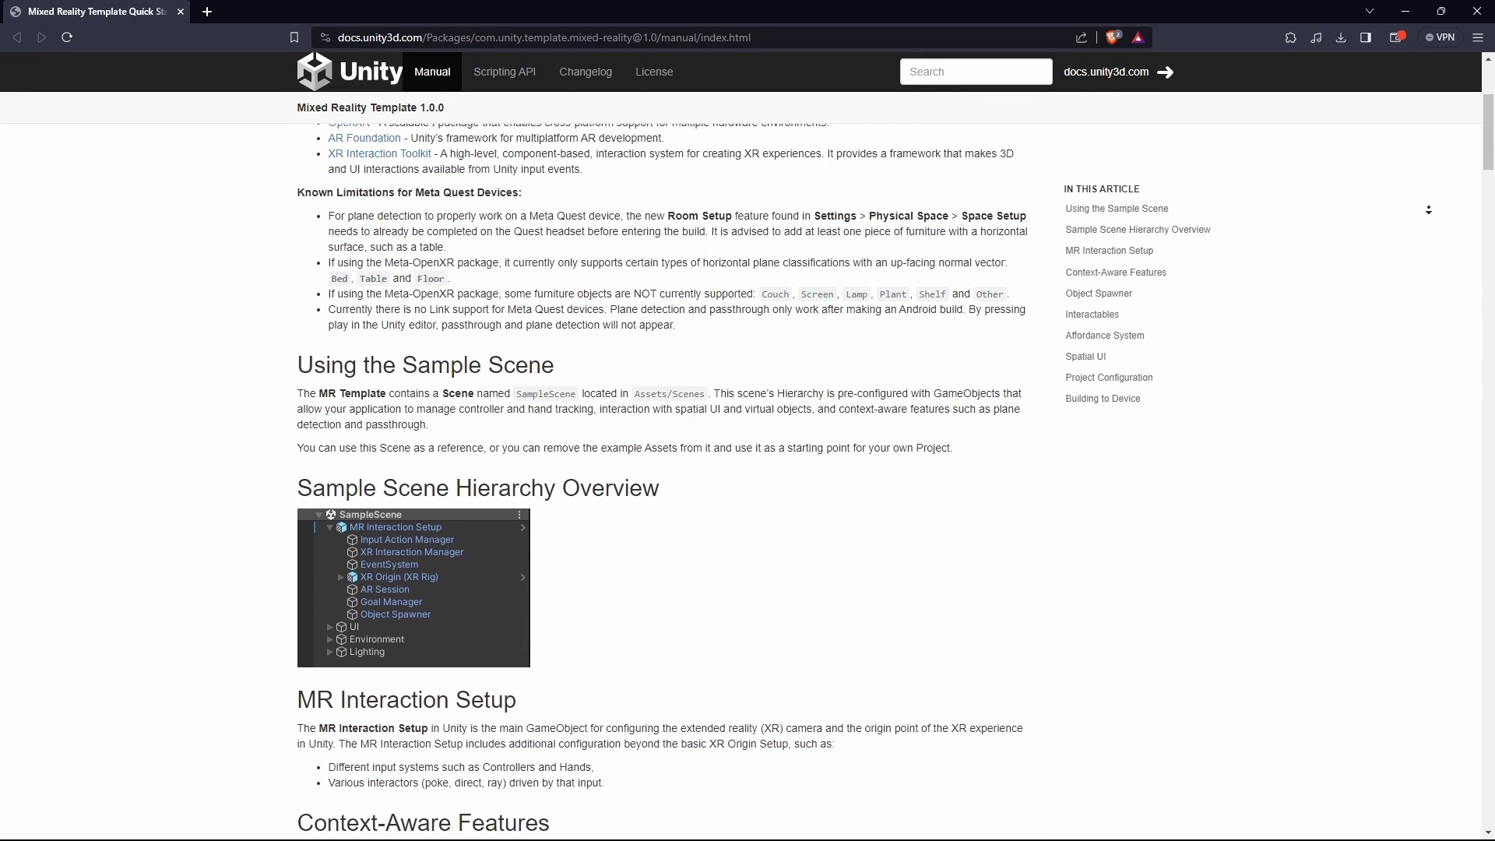
scroll(662, 467, "down", 2)
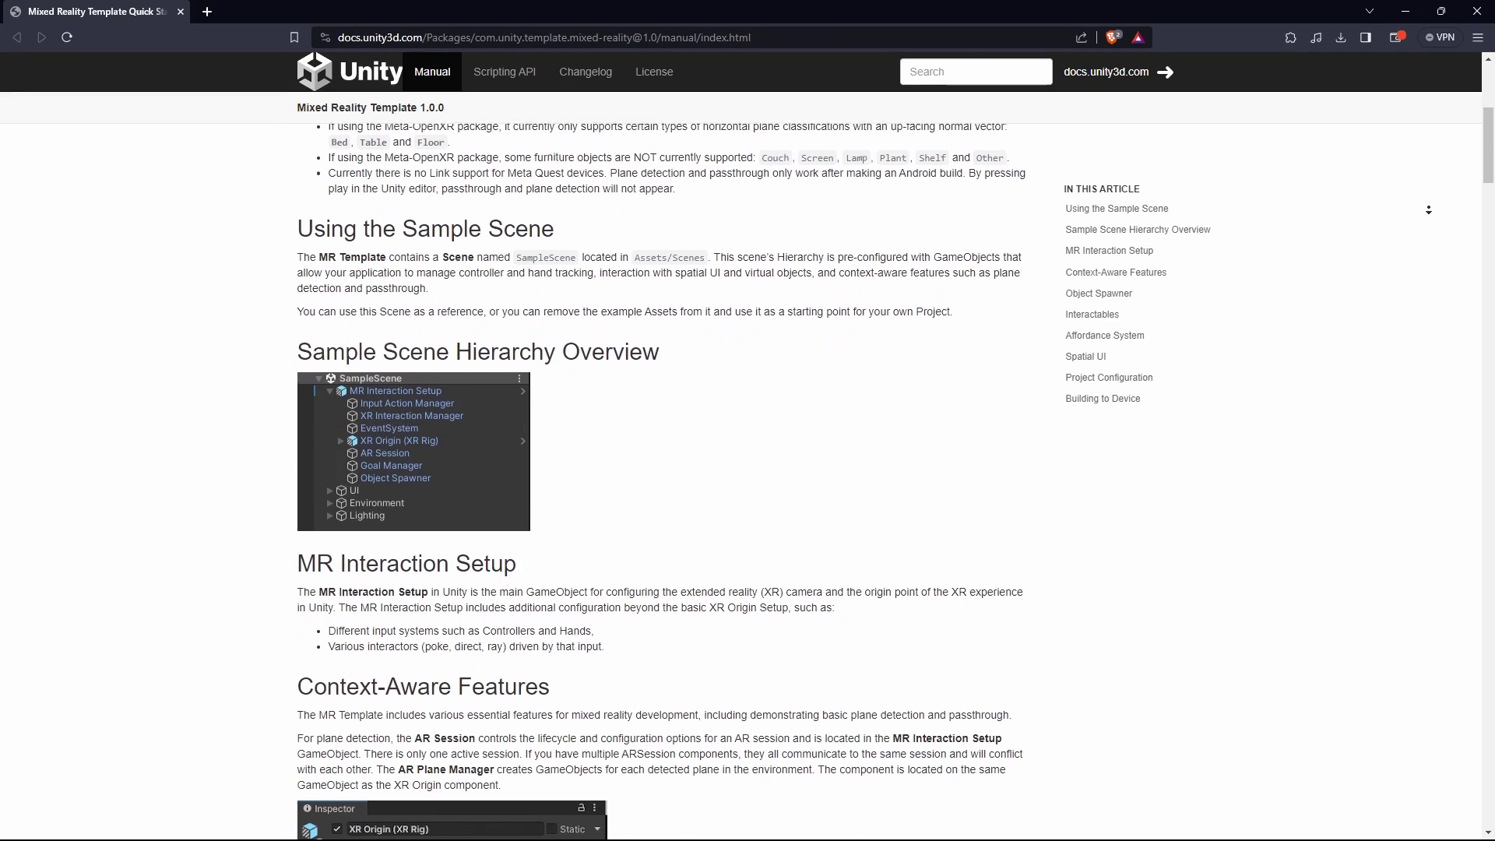
scroll(662, 467, "down", 2)
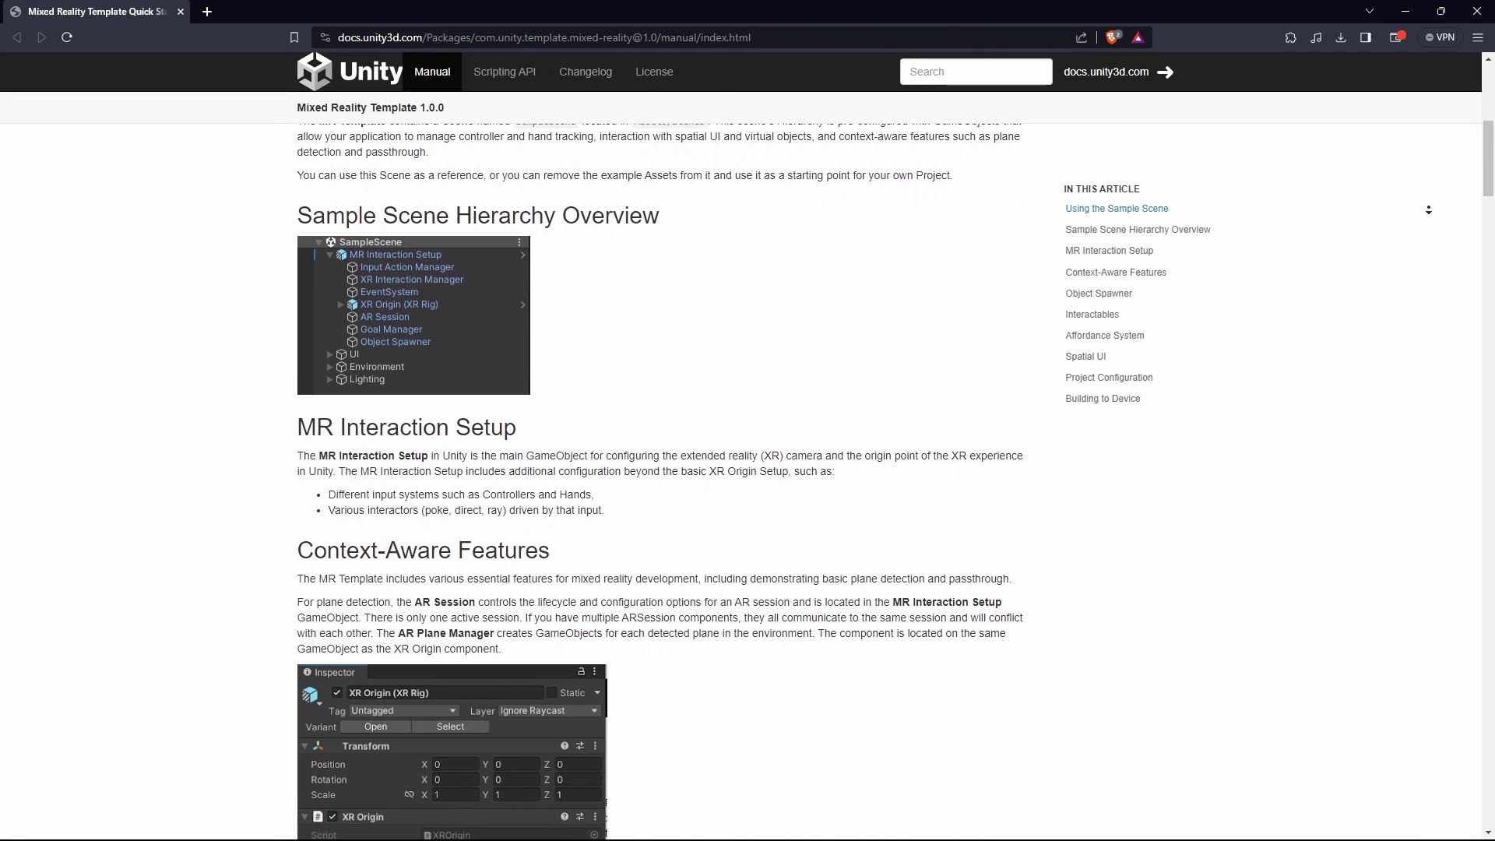
scroll(662, 467, "down", 2)
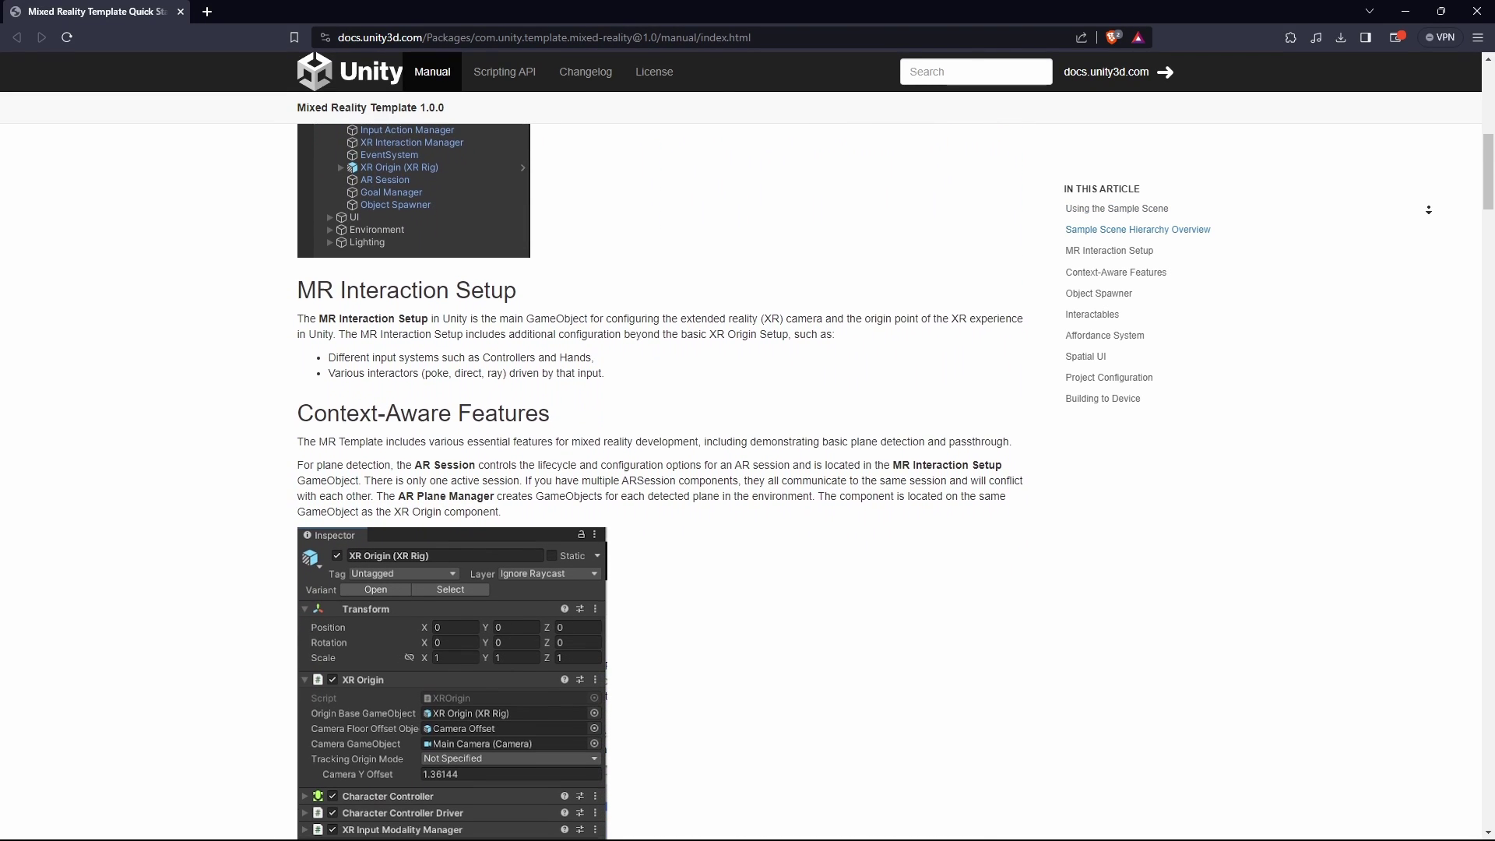
scroll(662, 468, "down", 2)
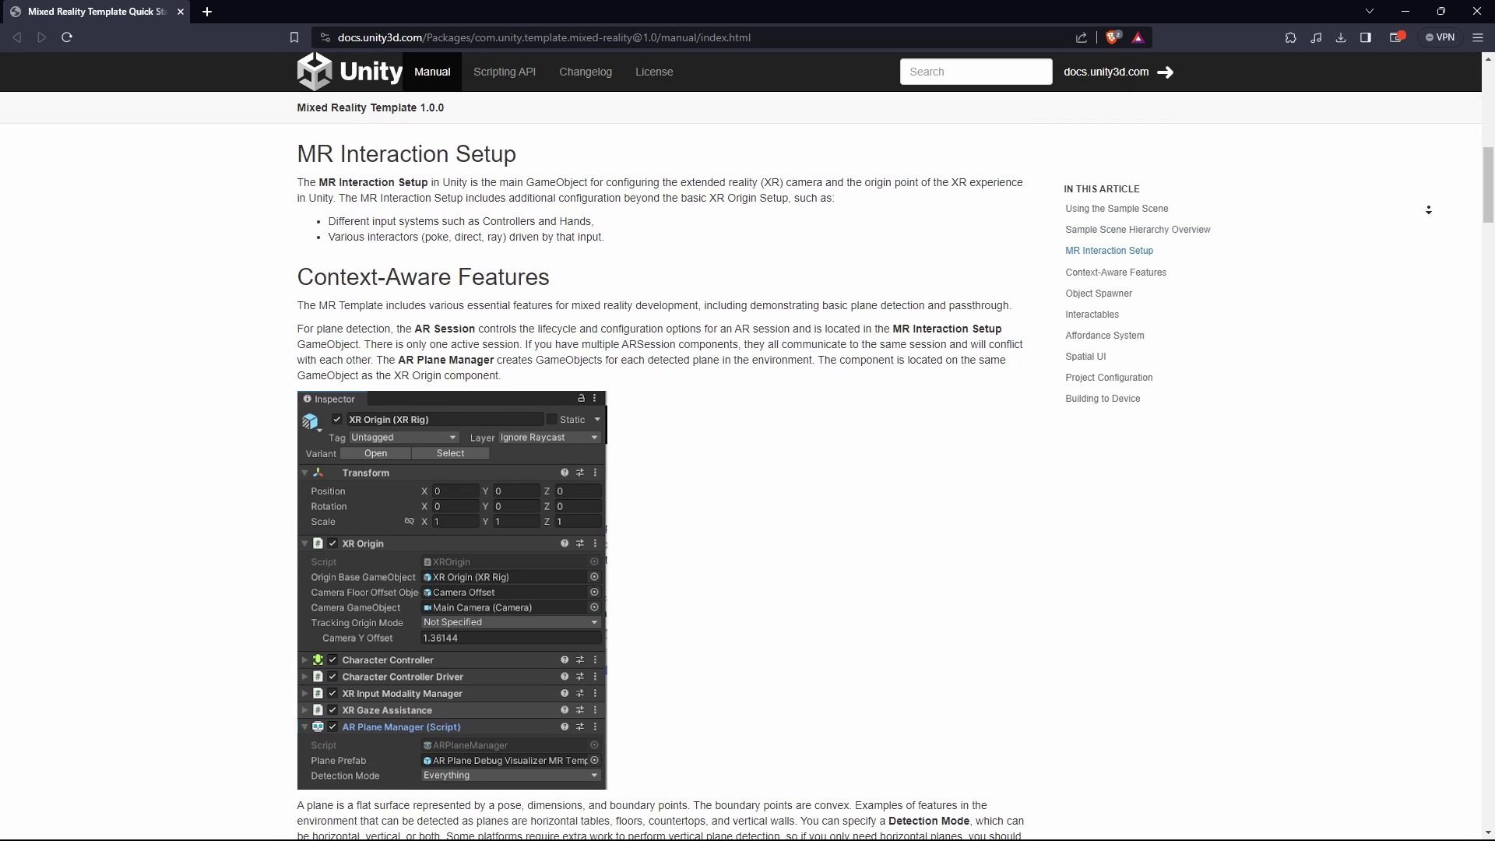
scroll(662, 467, "down", 2)
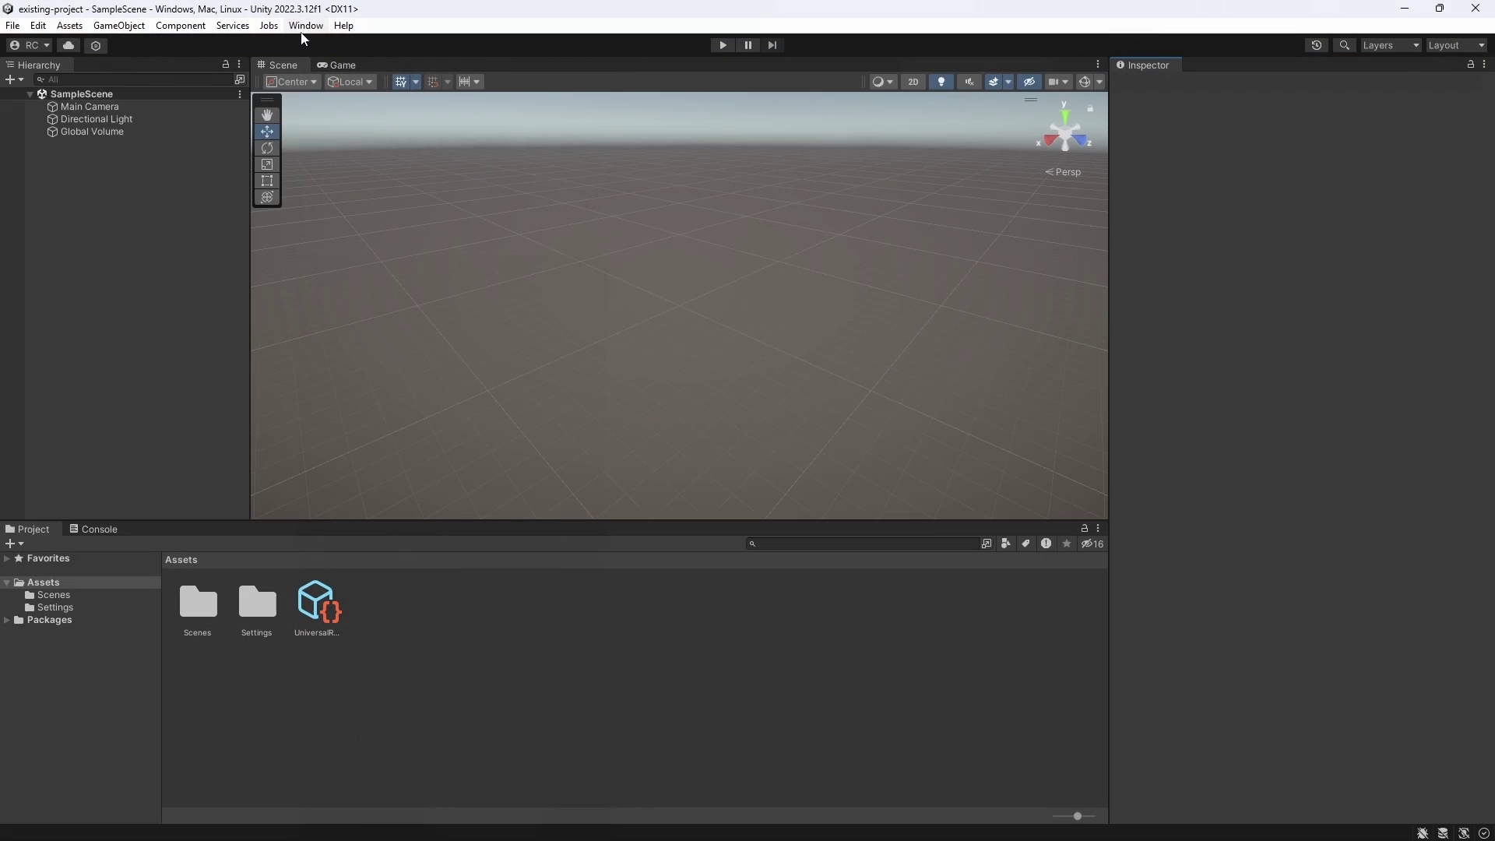
Step: Add the Unity OpenXR Meta package by name in the Package Manager
left_click(305, 26)
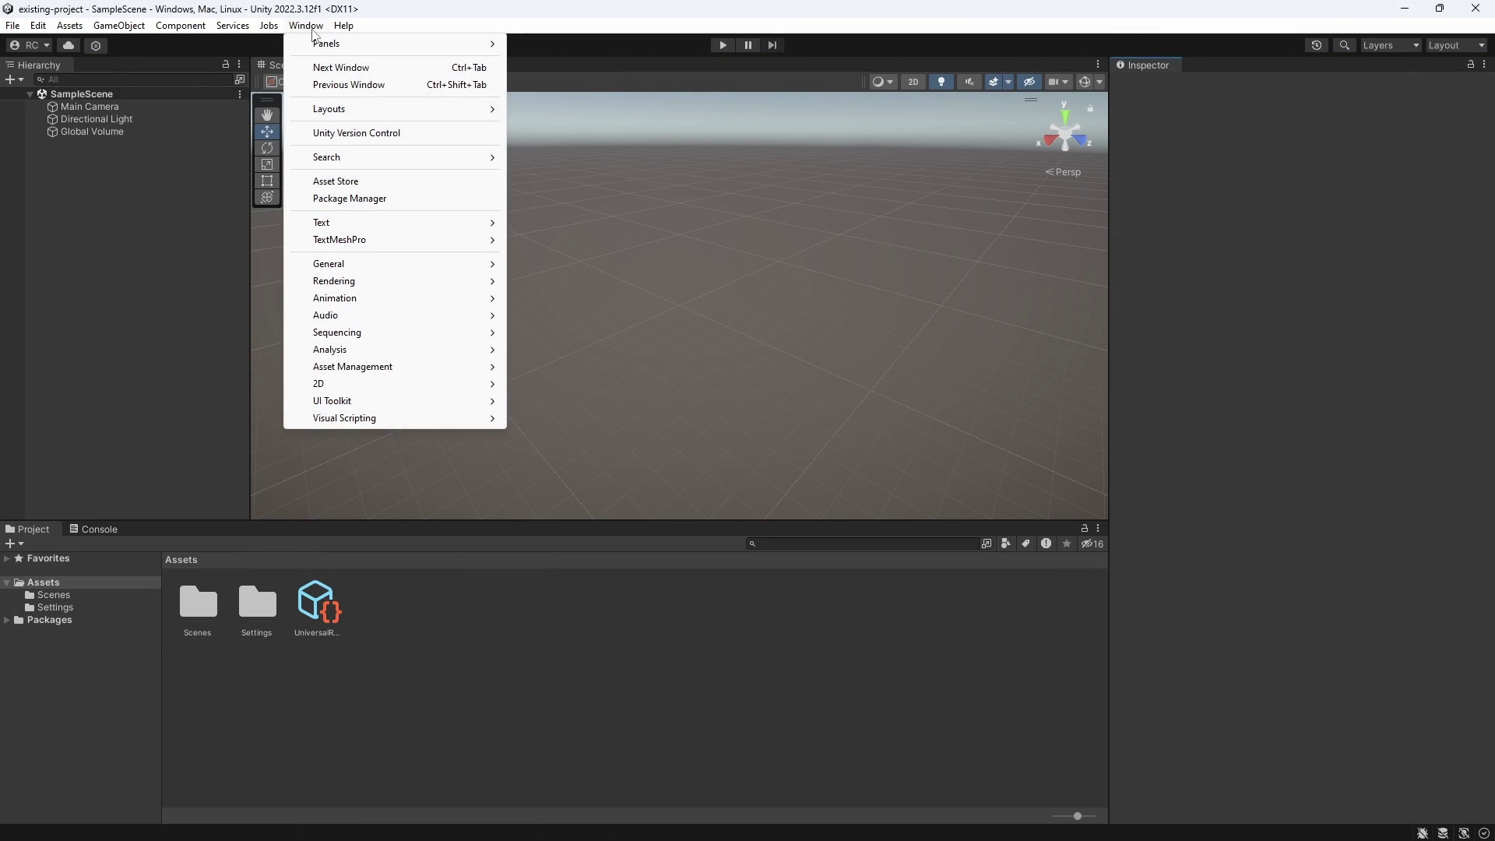
left_click(387, 201)
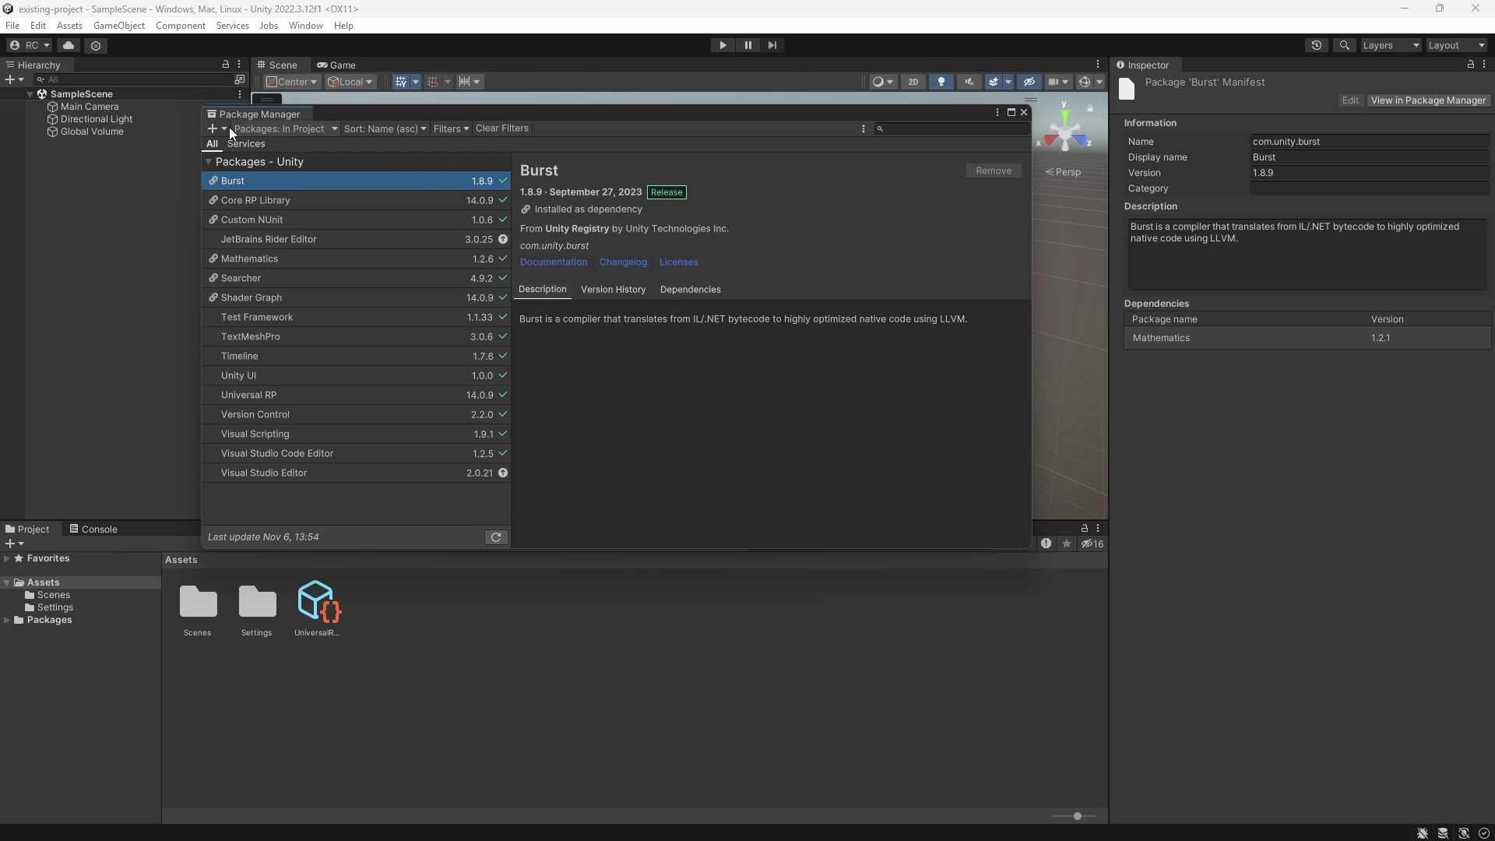
left_click(227, 130)
left_click(327, 199)
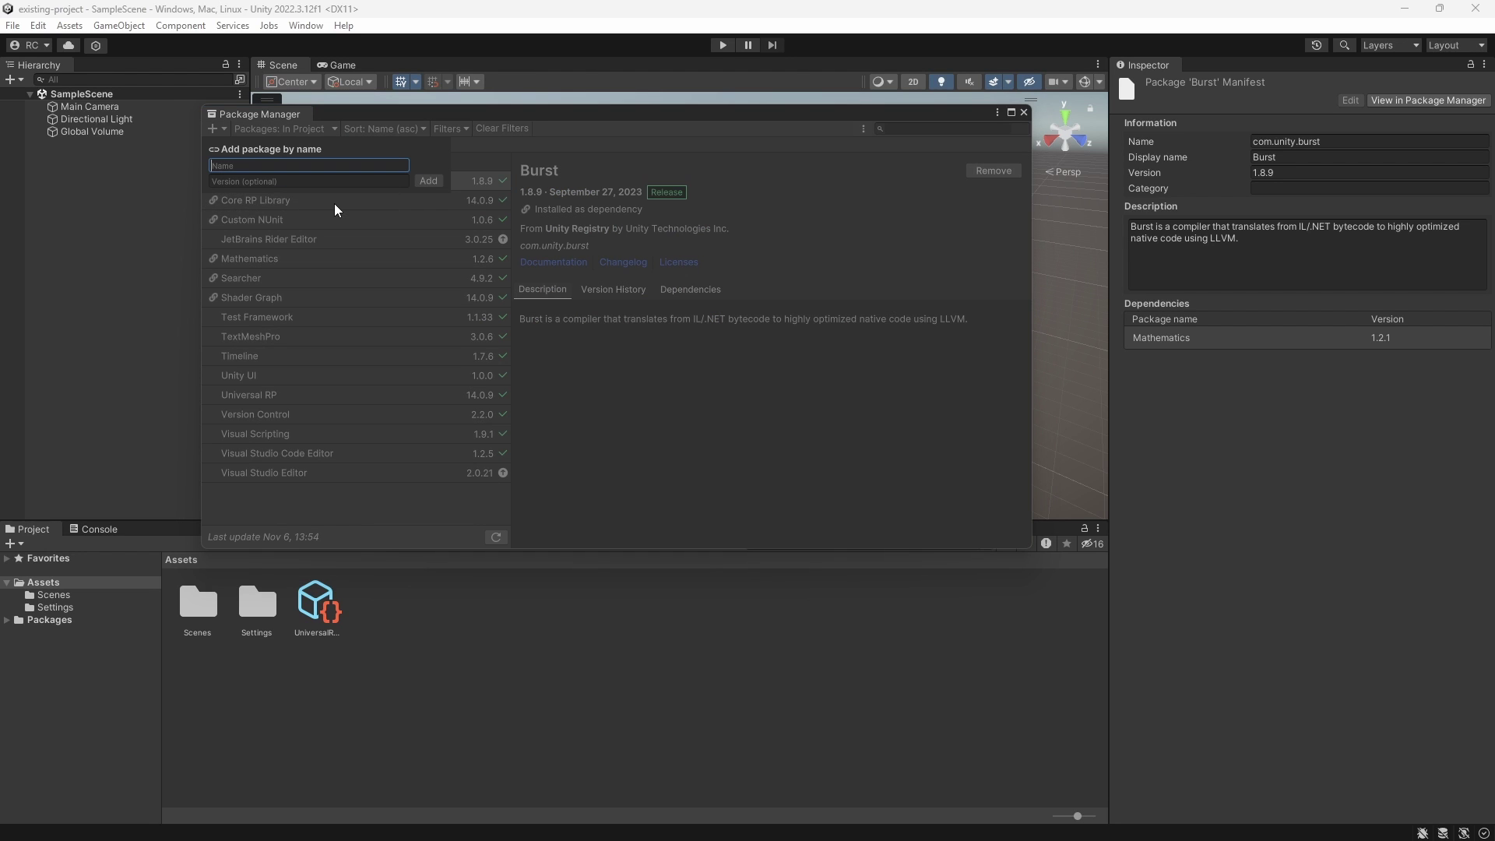
type("com.unity.xr.meta-openxr")
left_click(428, 181)
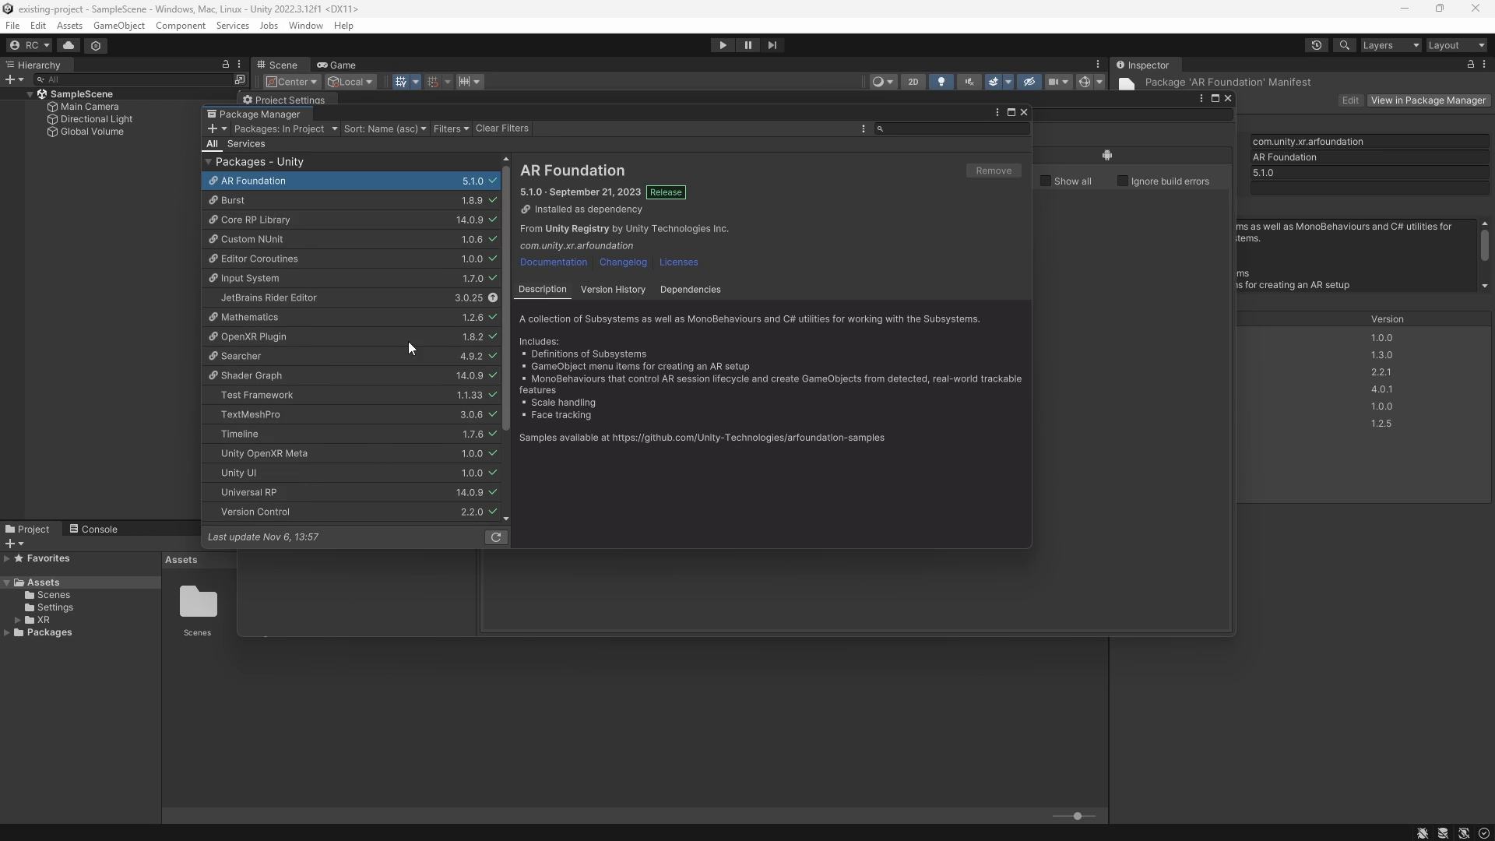
Step: Enable OpenXR with the Meta Quest Touch Pro controller profile and Meta Quest feature group
left_click(303, 456)
left_click(495, 249)
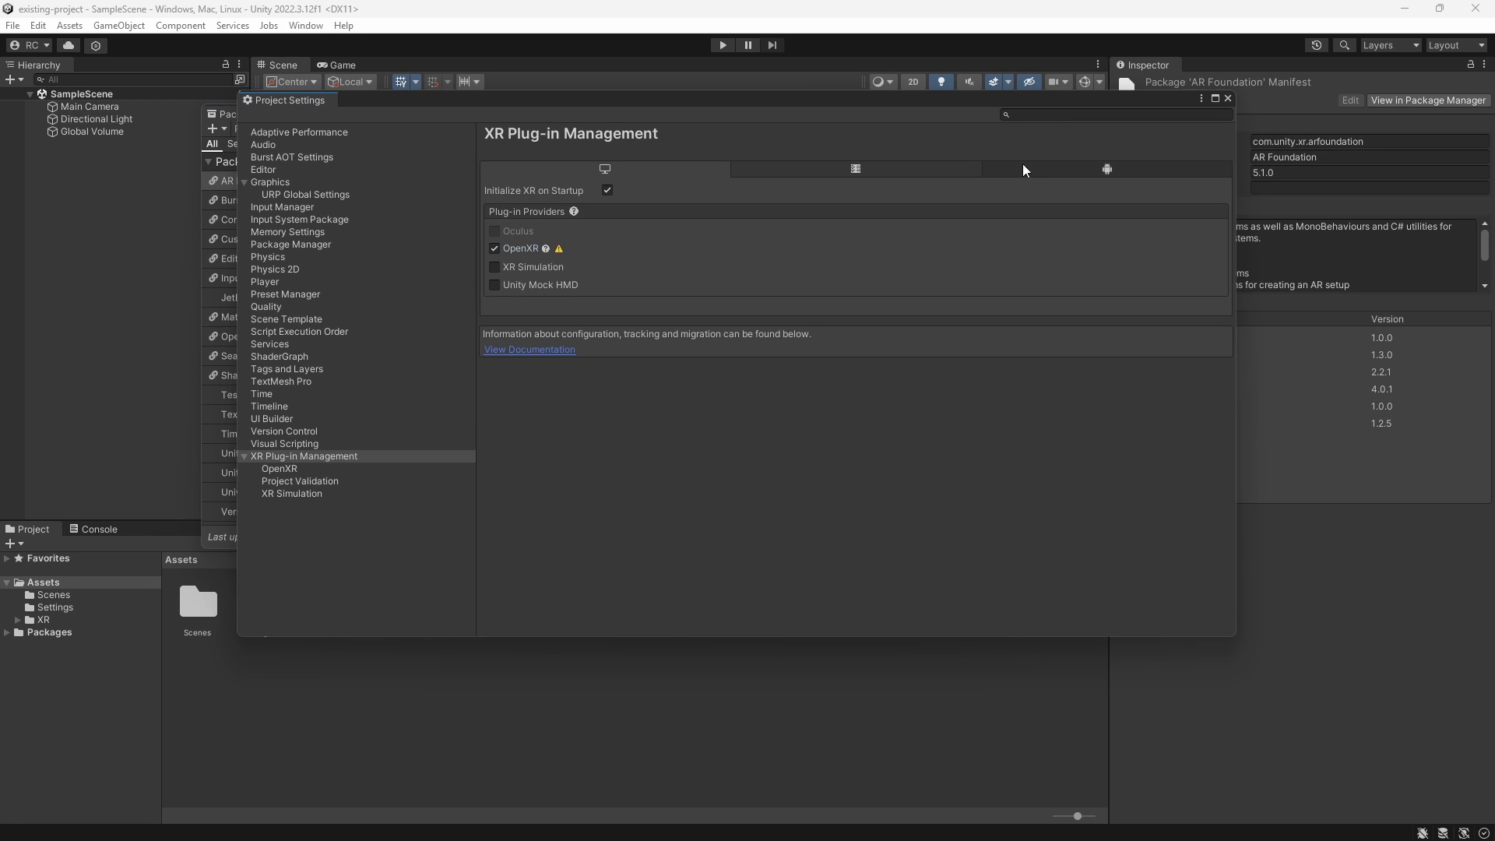
left_click(343, 468)
left_click(1188, 259)
left_click(1245, 311)
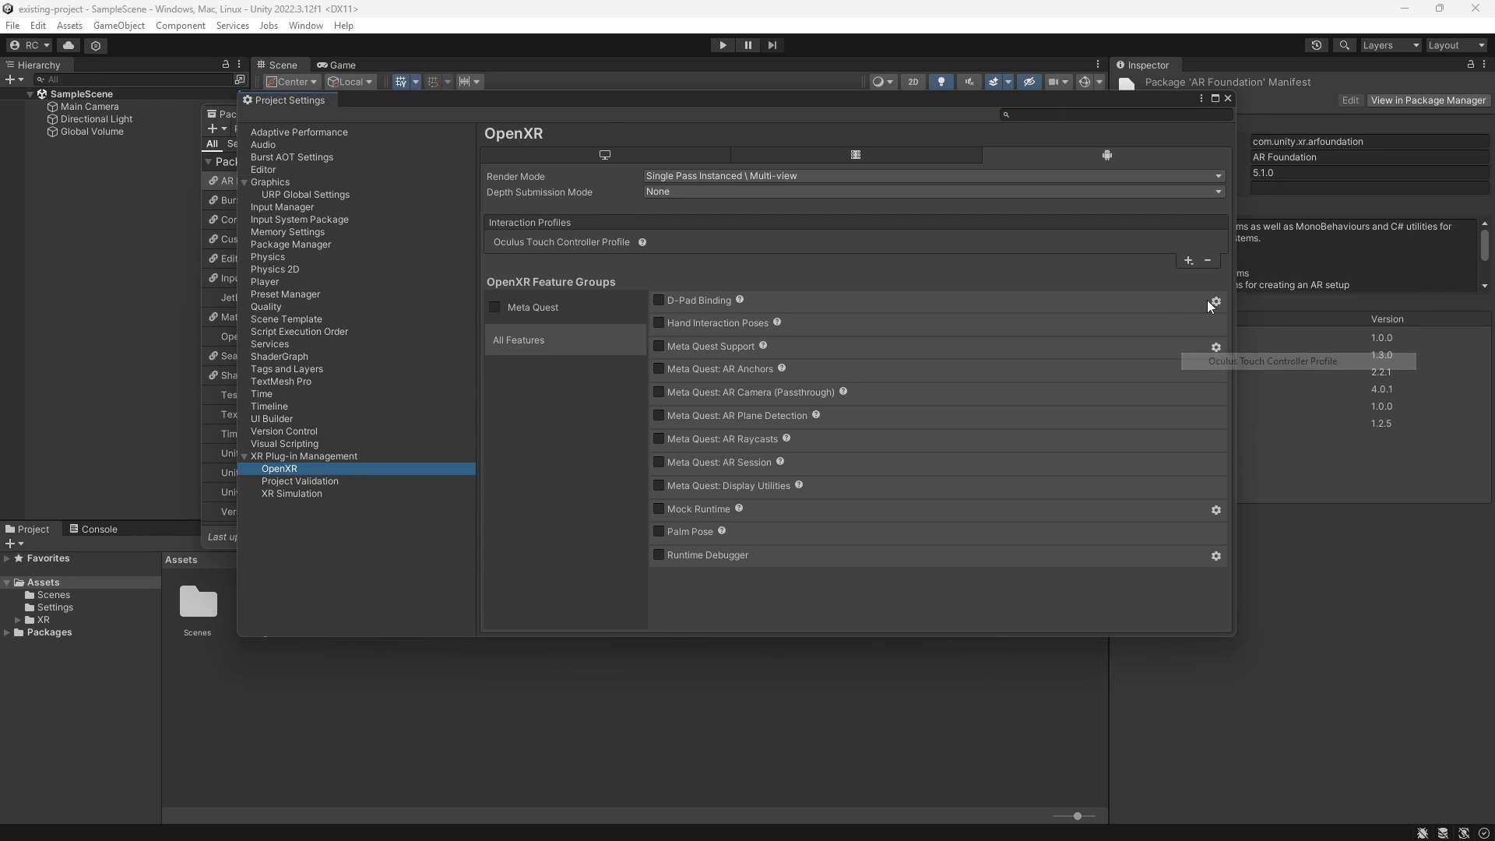
left_click(1187, 258)
left_click(1201, 346)
left_click(495, 325)
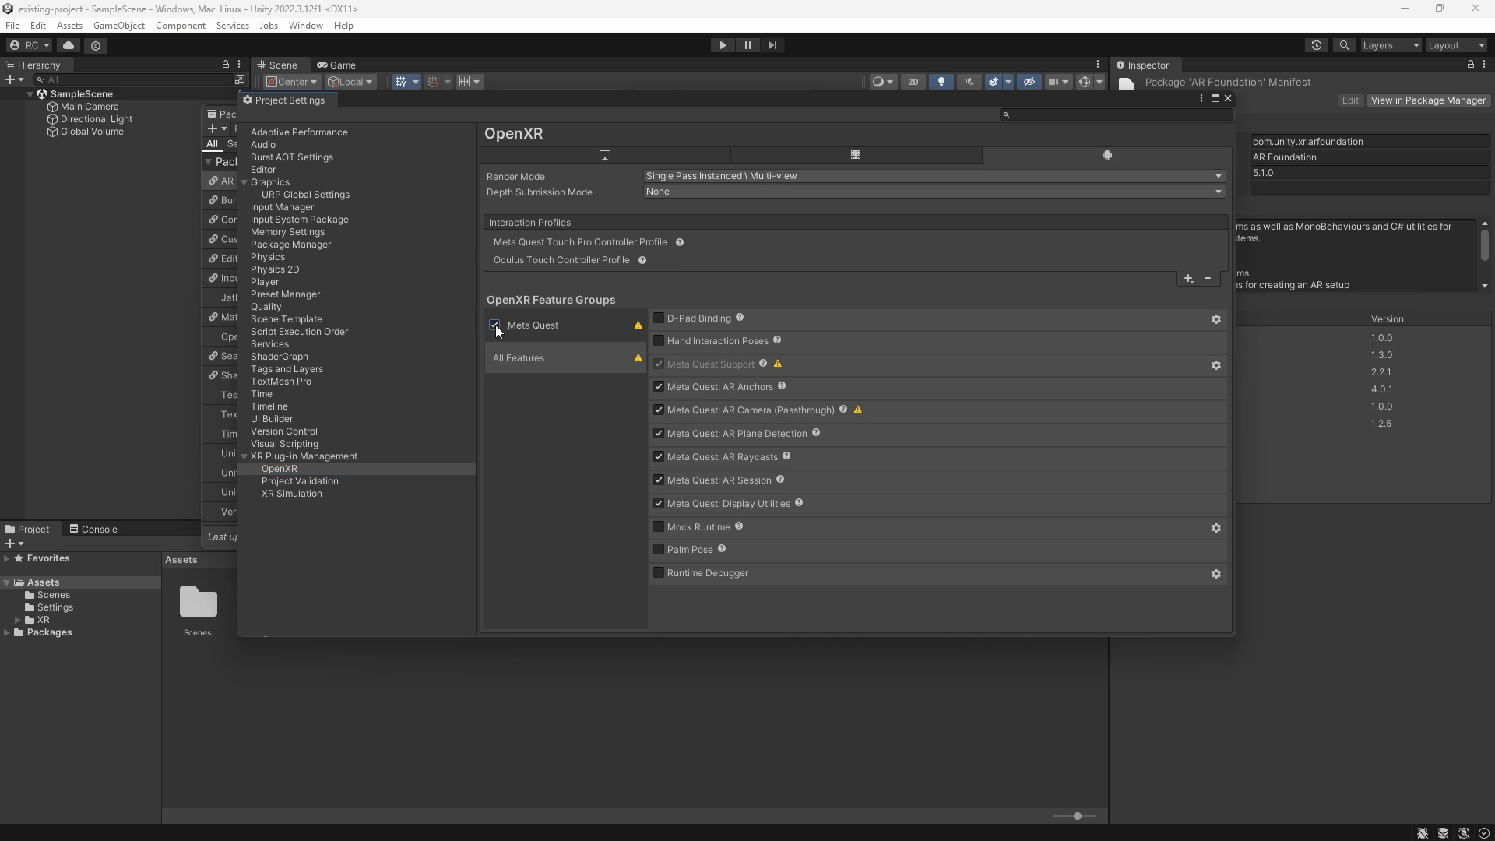
Step: Apply Fix All in Project Validation and close Project Settings
left_click(333, 481)
left_click(1186, 180)
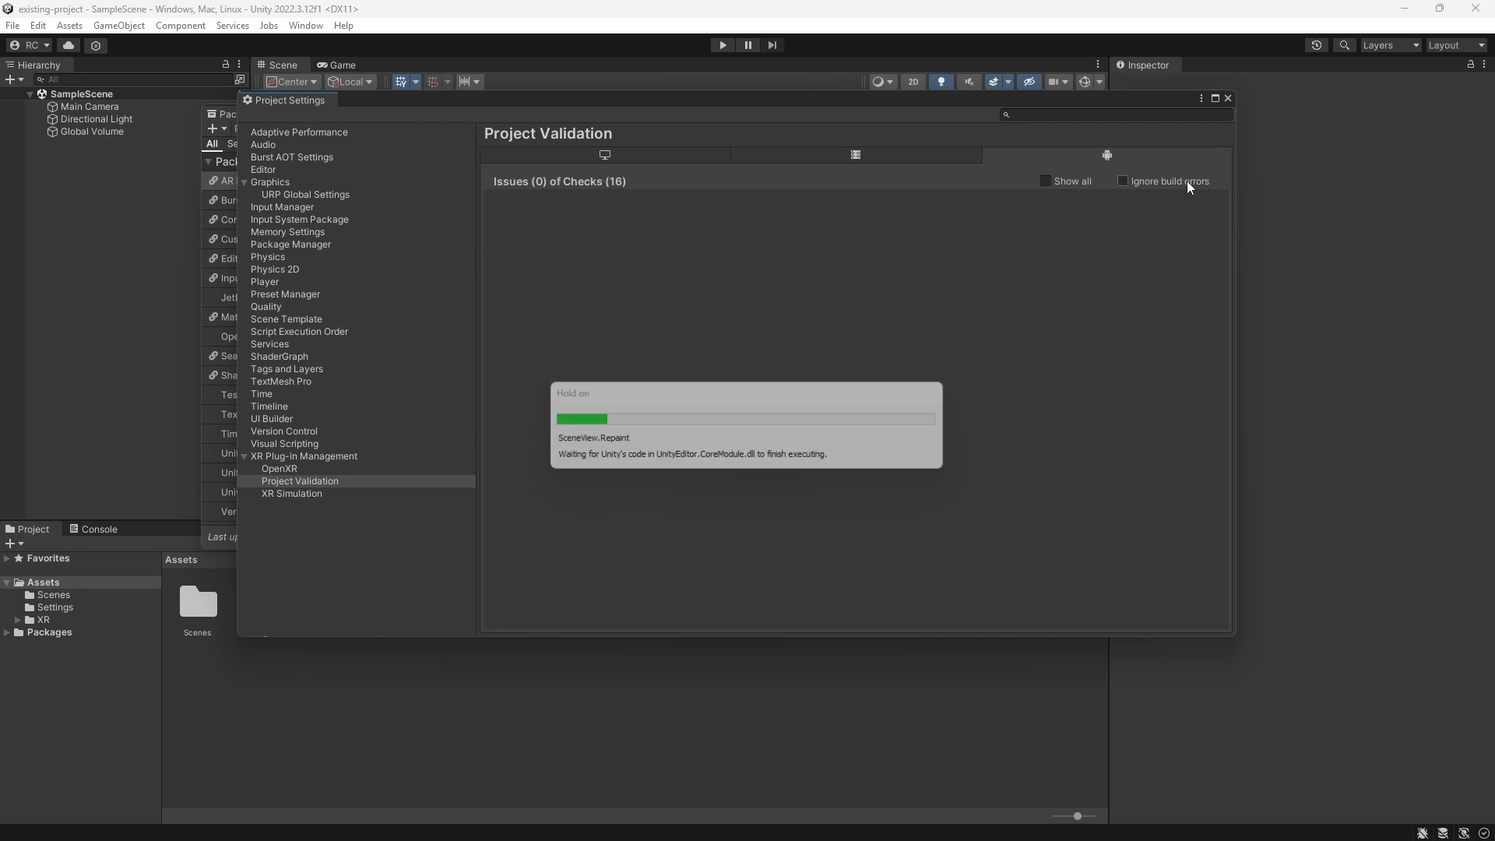
left_click(1228, 98)
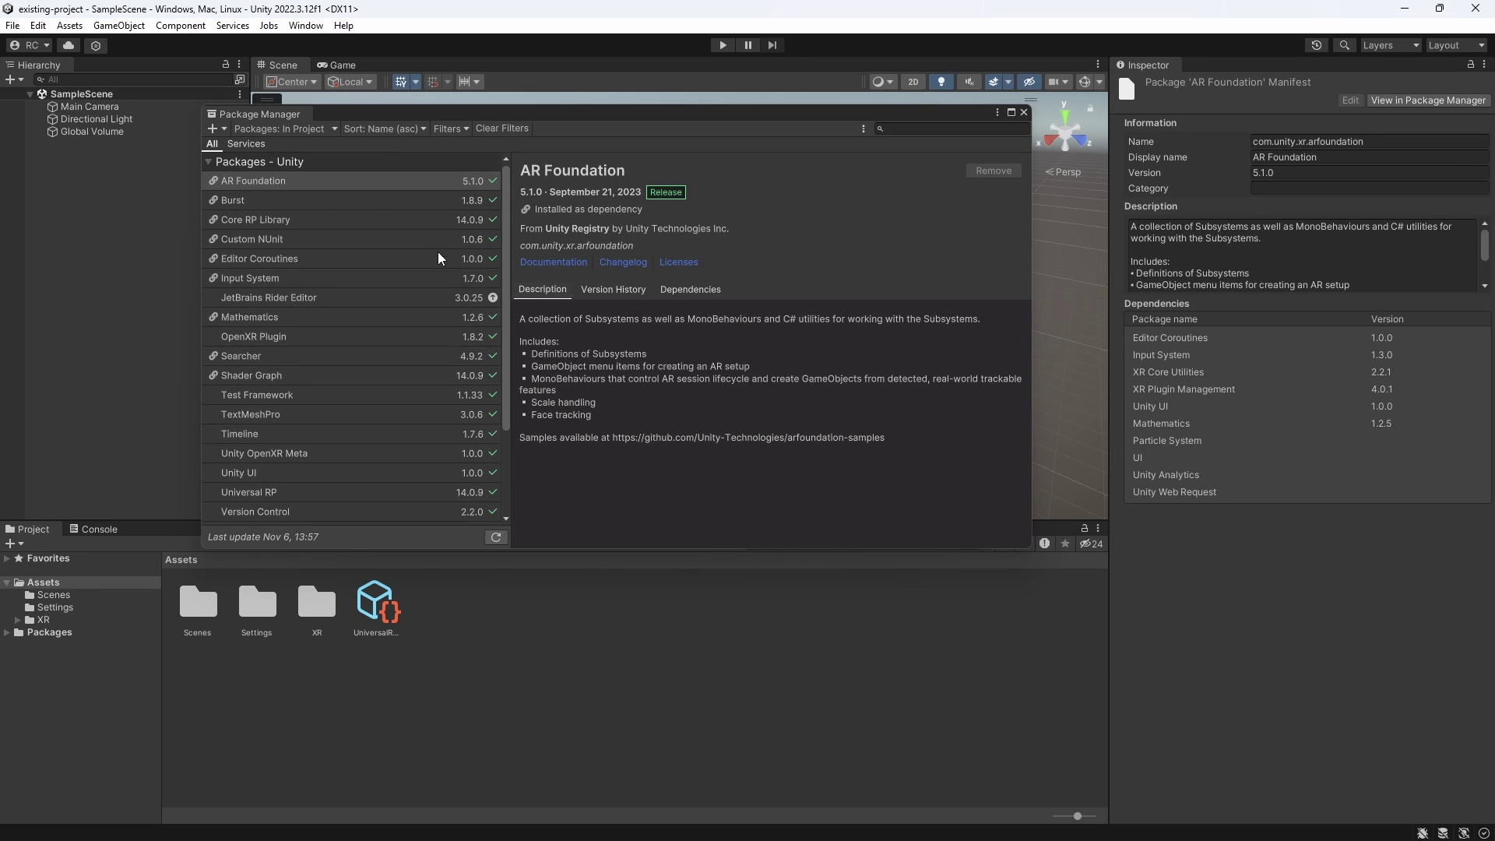
Step: Install XR Interaction Toolkit and XR Hands from the Unity Registry package list
left_click(284, 128)
left_click(259, 143)
scroll(495, 399, "down", 10)
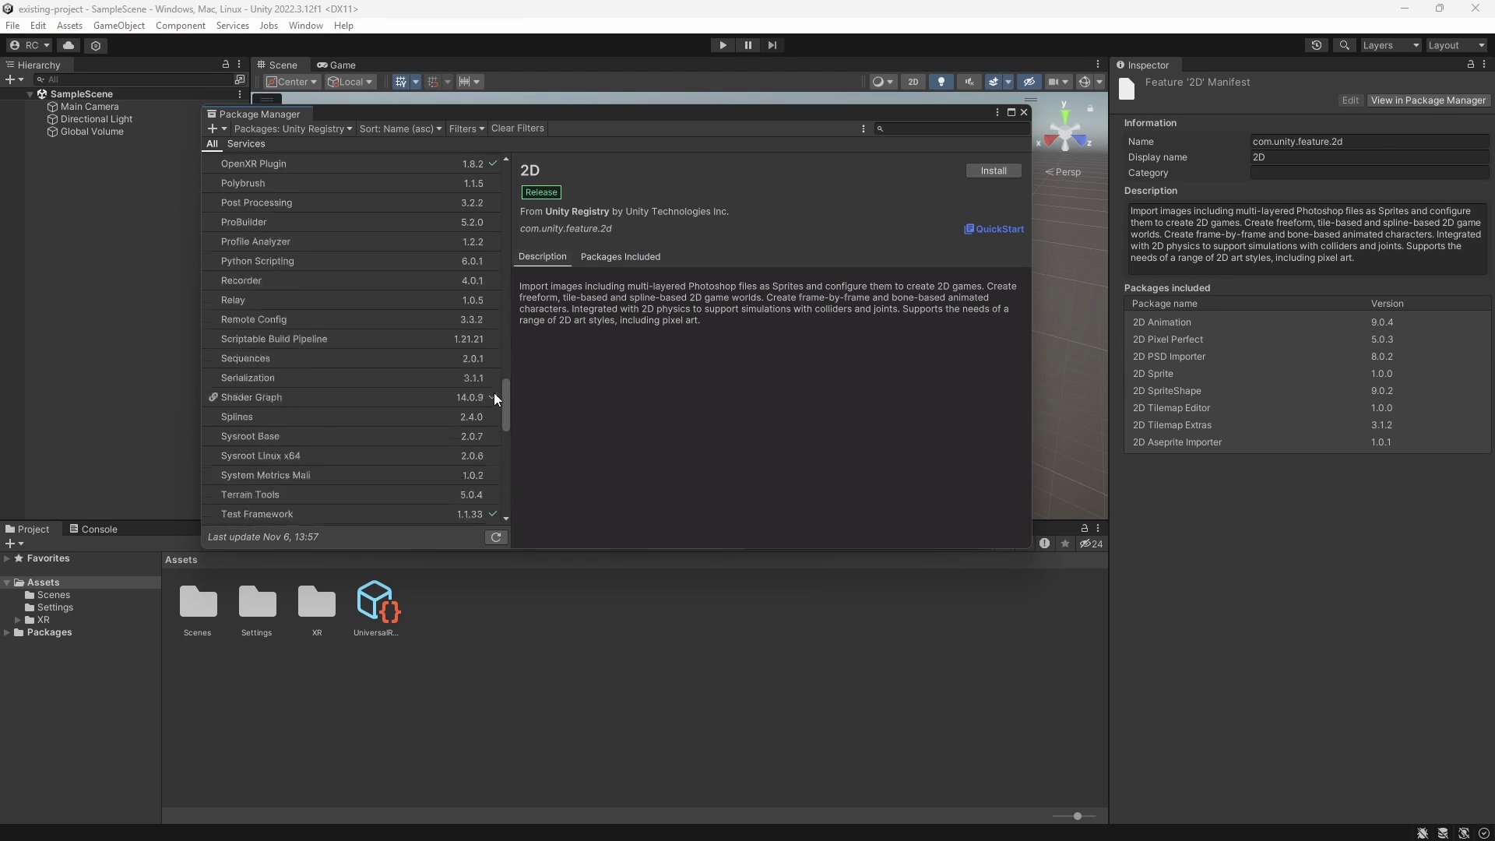
scroll(495, 400, "down", 8)
left_click(269, 495)
left_click(973, 171)
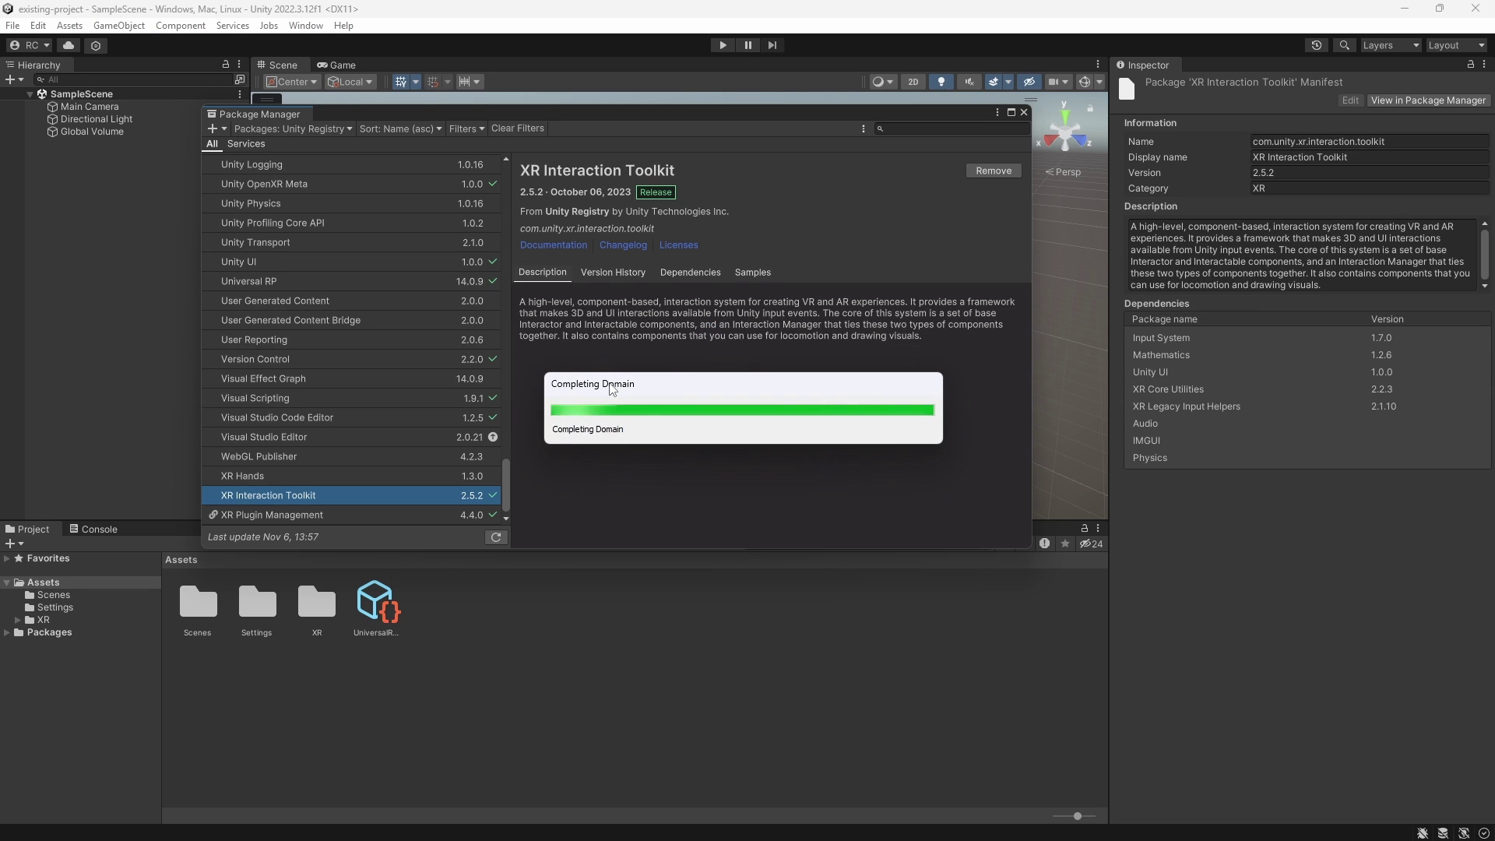
left_click(257, 475)
left_click(1006, 172)
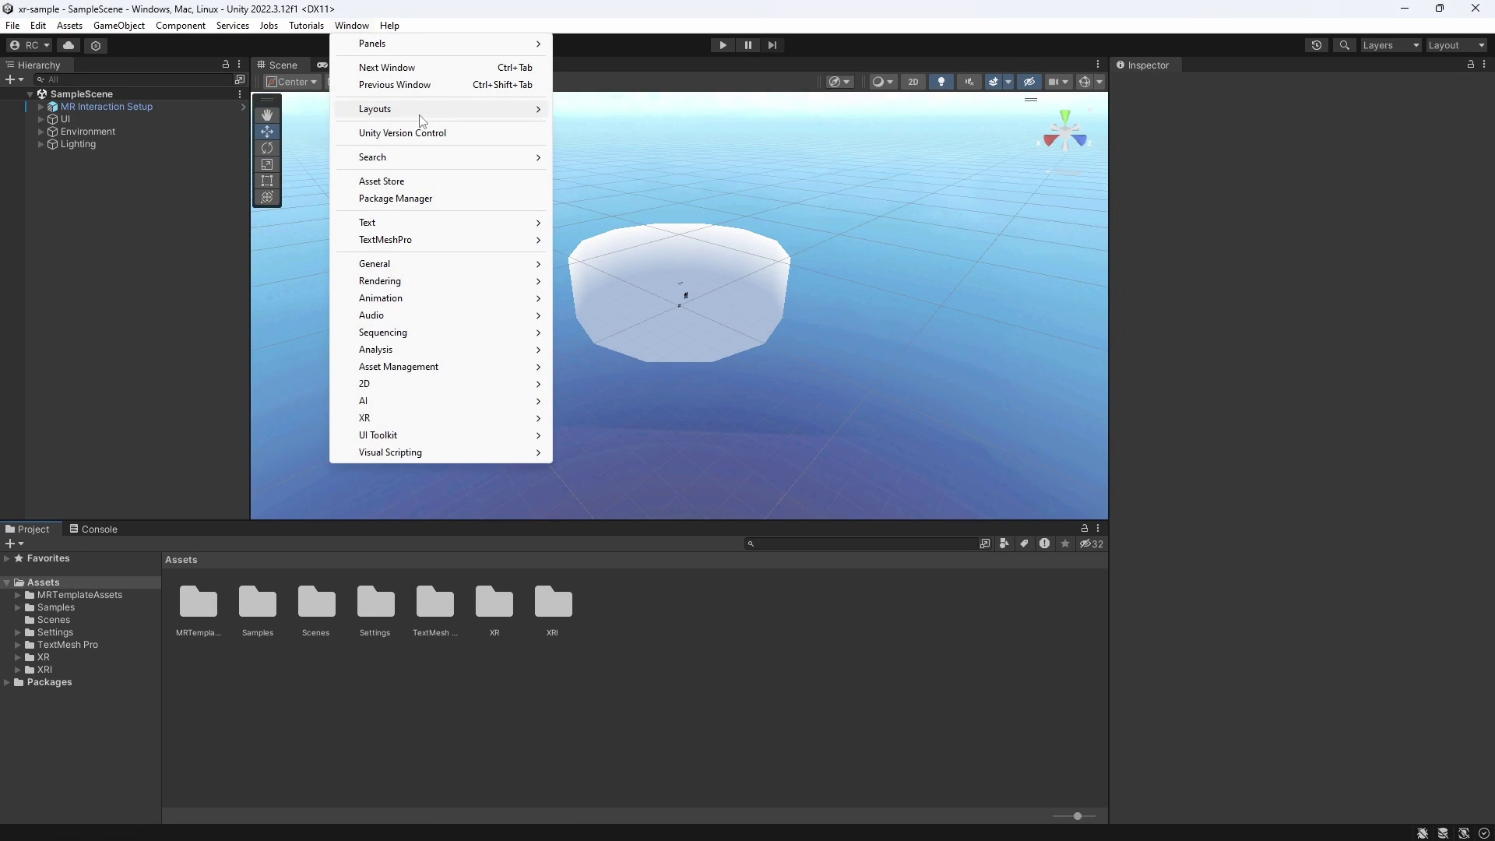
Step: Review AR Foundation, XR Hands and XR Interaction Toolkit details, then close the Package Manager
left_click(423, 198)
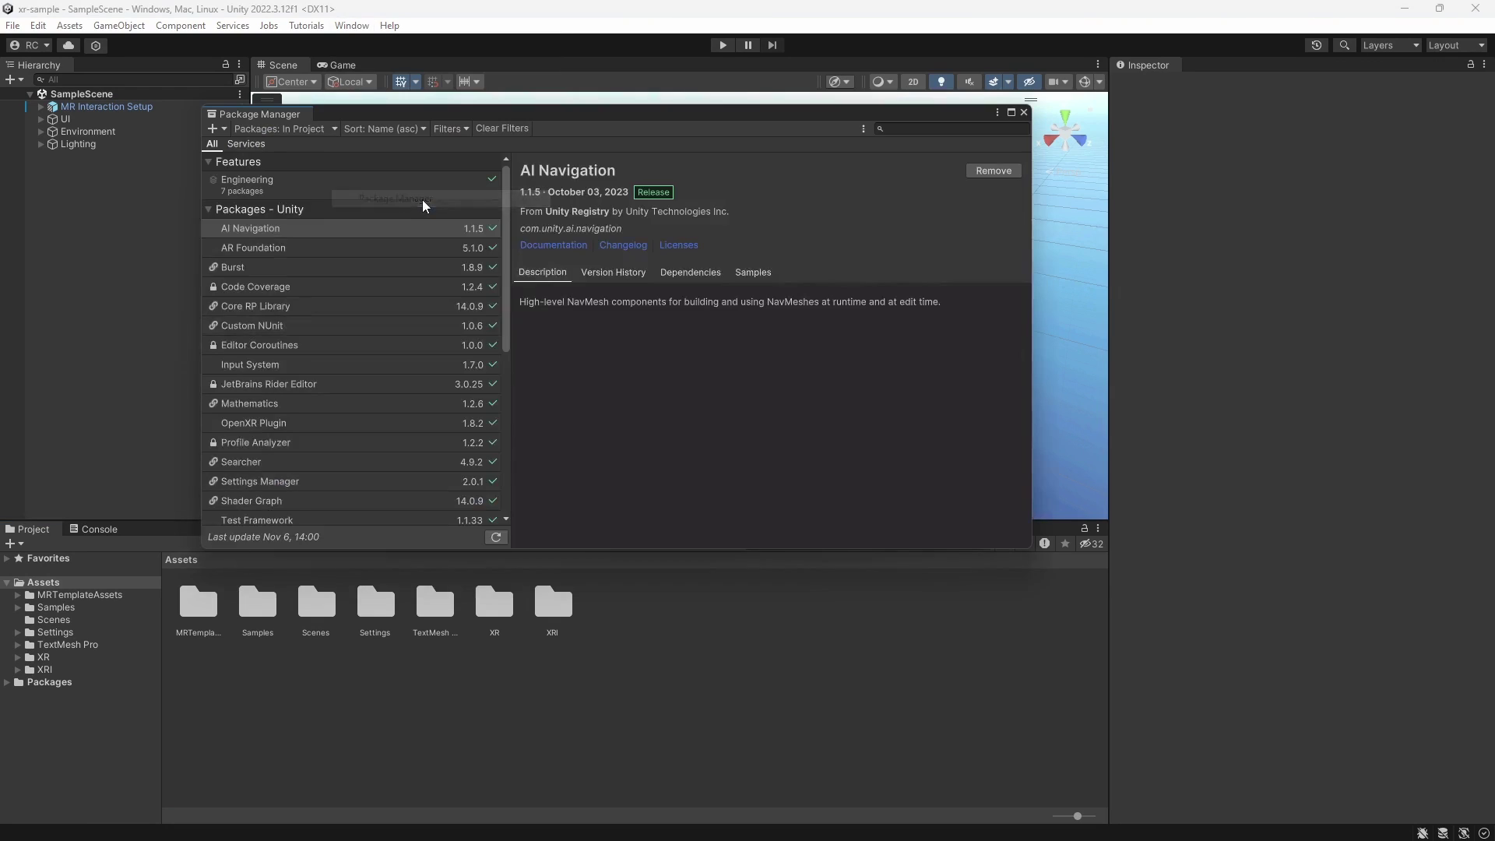
left_click(289, 247)
scroll(491, 412, "down", 8)
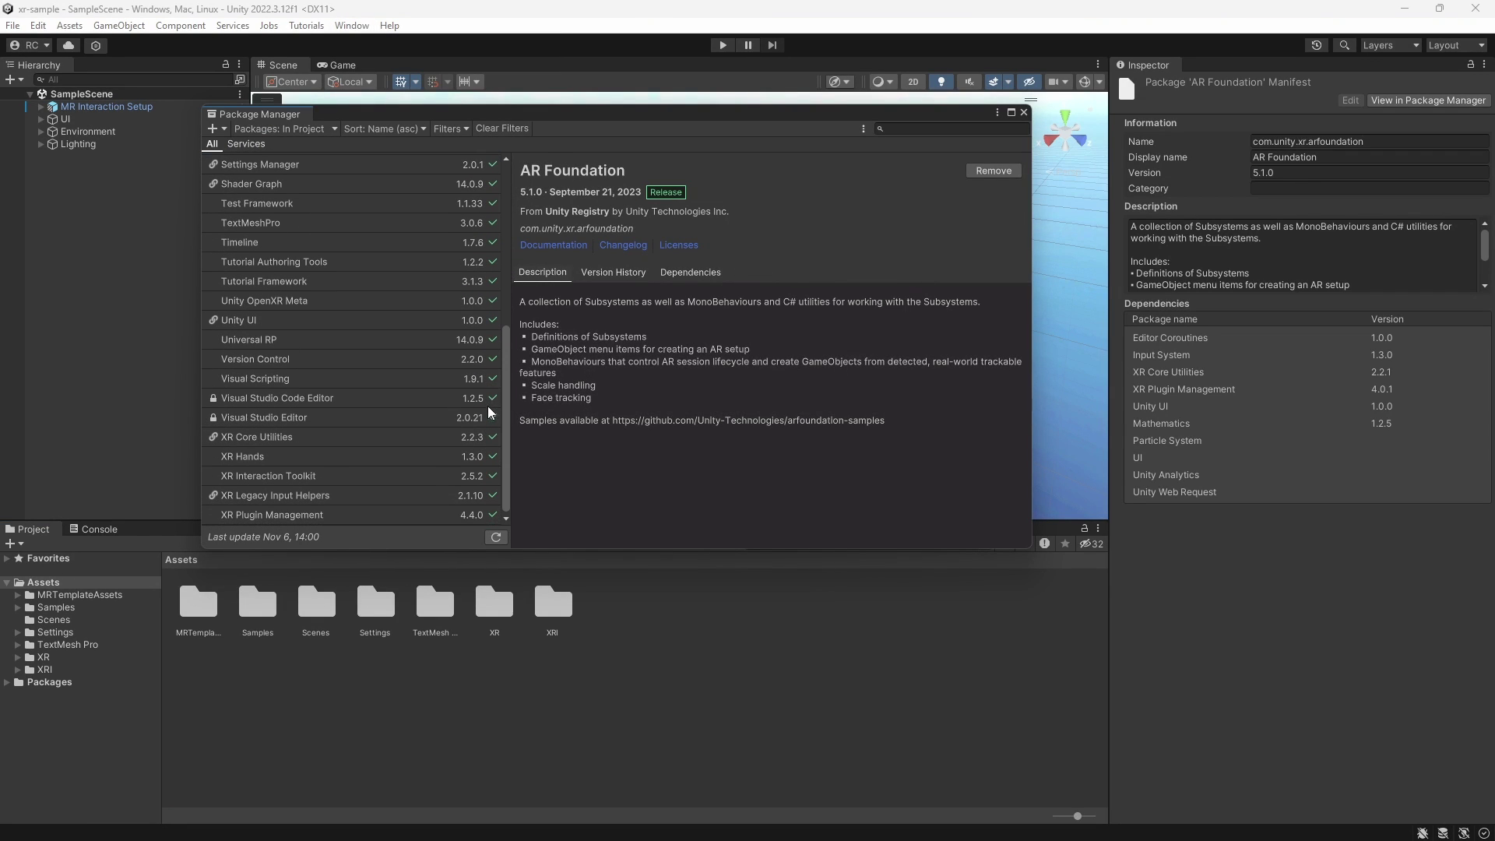
left_click(264, 461)
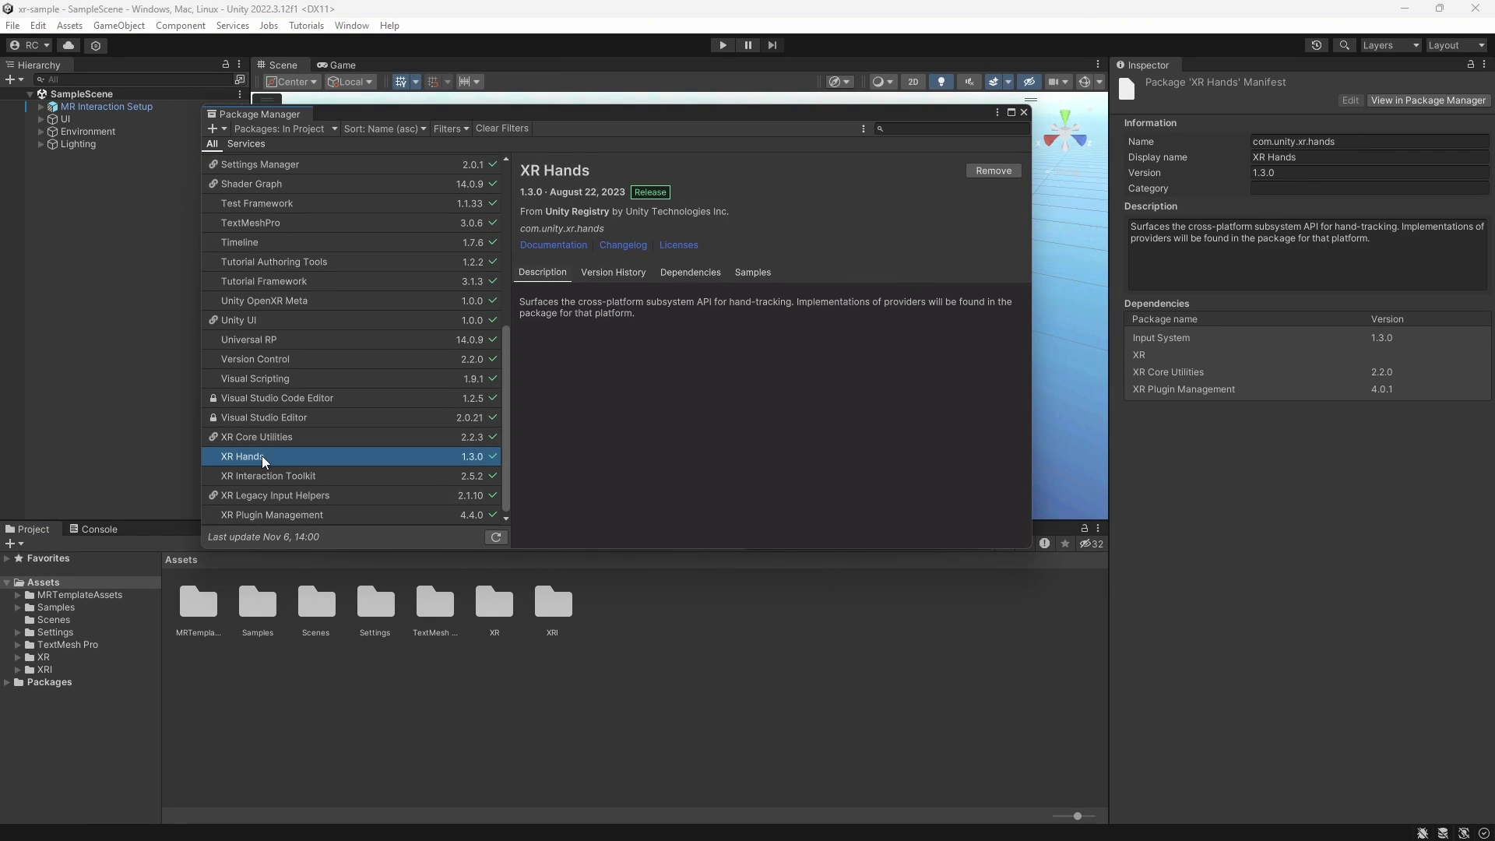
left_click(278, 478)
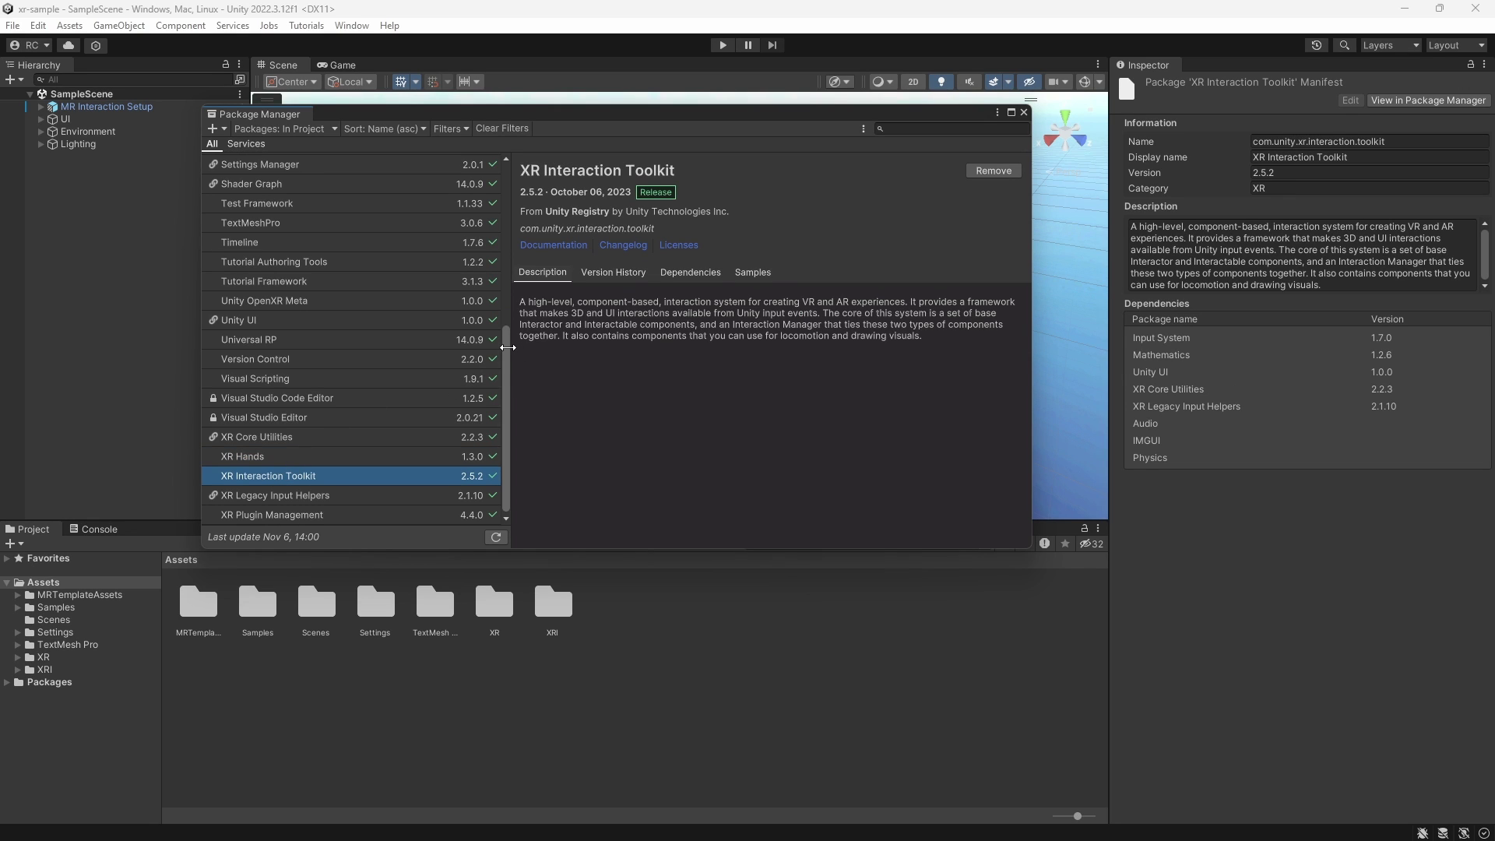
left_click_drag(504, 352, 497, 180)
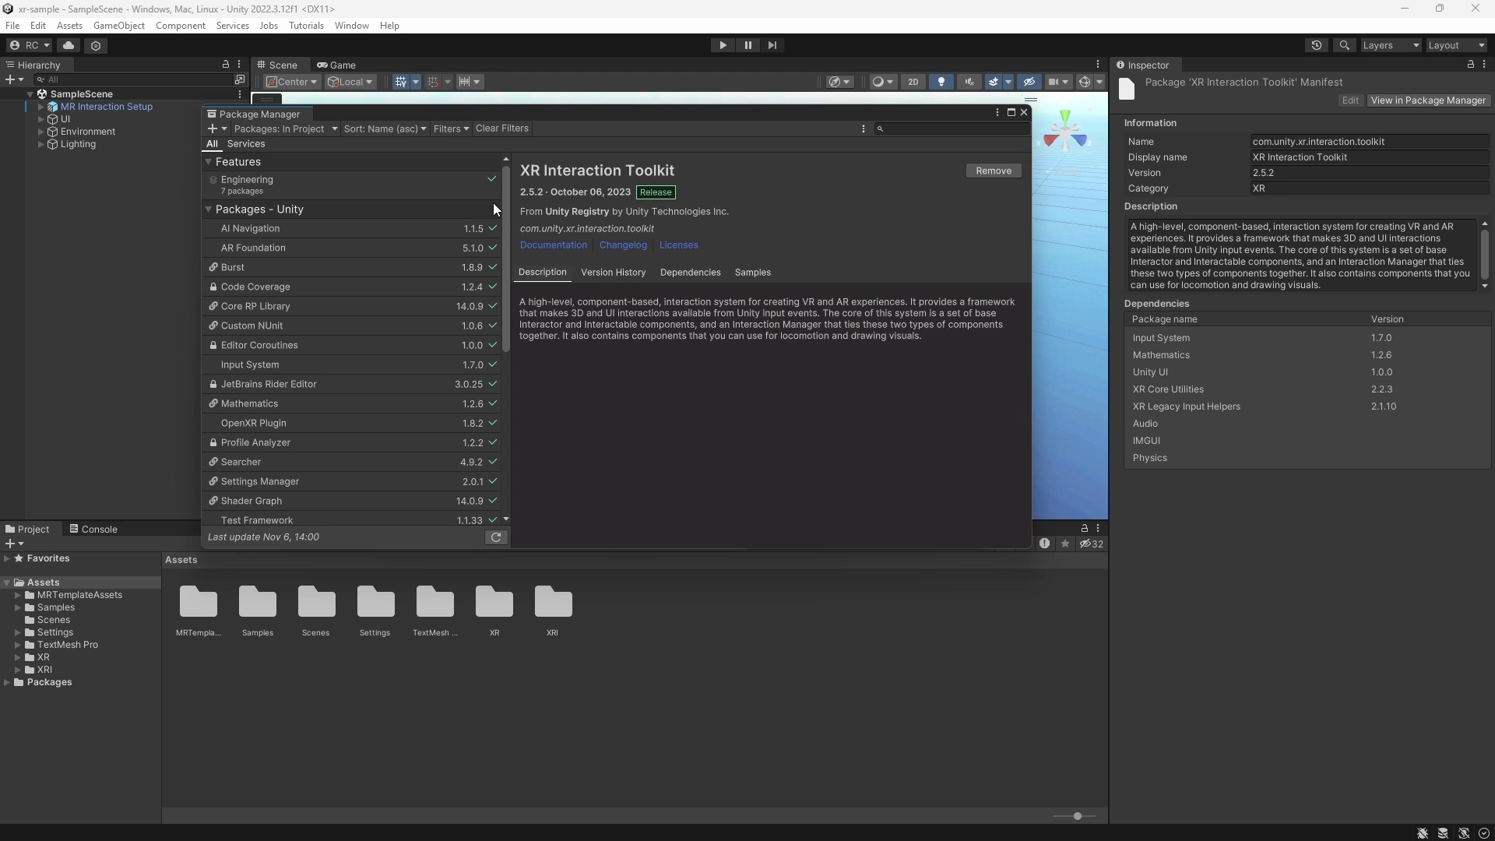
left_click(1023, 112)
Step: Open Project Settings from the Edit menu and go to the OpenXR page
left_click(39, 26)
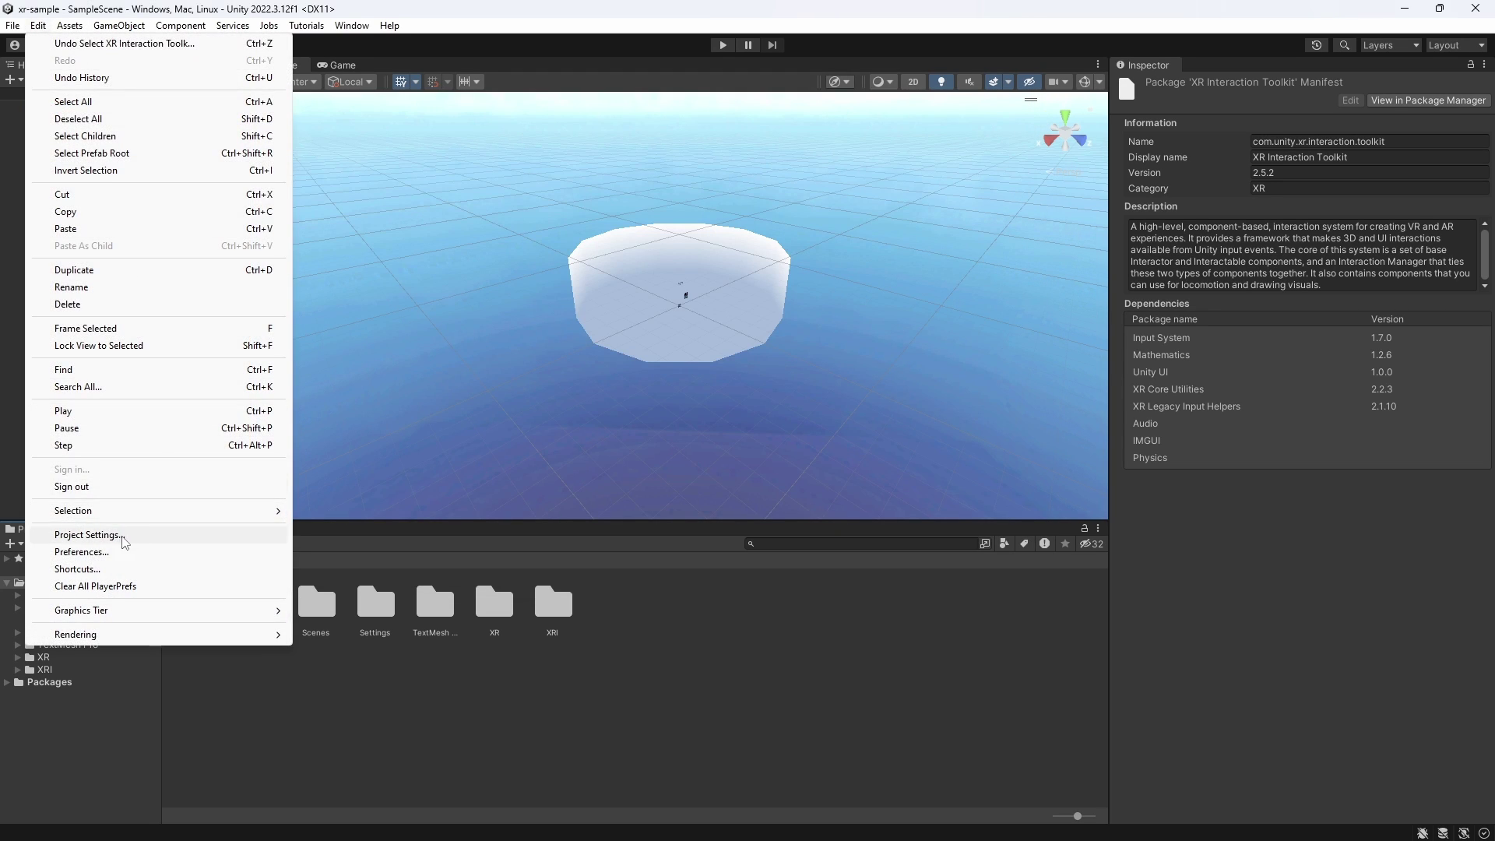
left_click(78, 537)
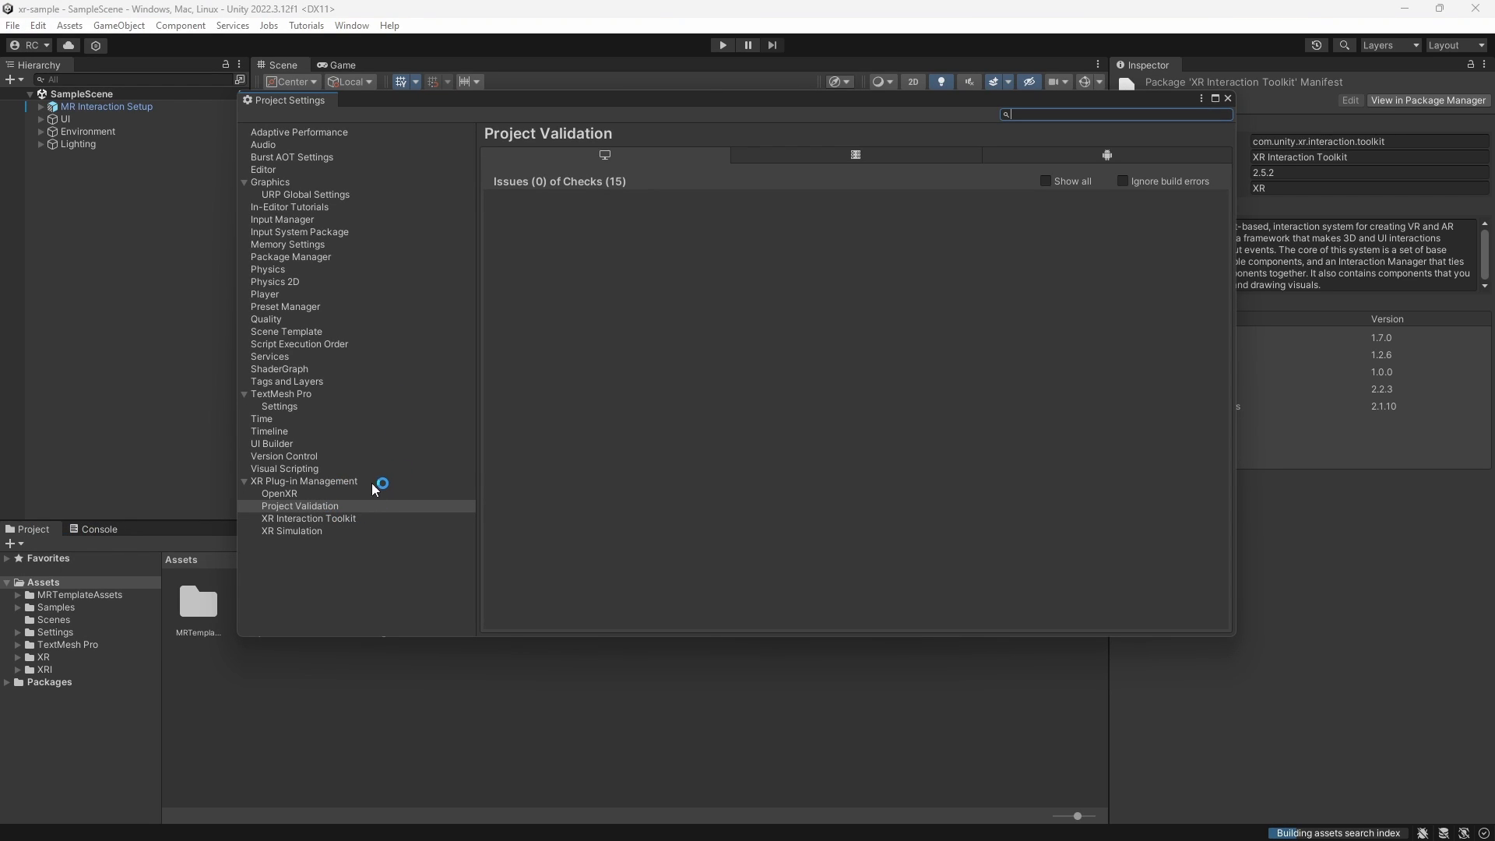
left_click(291, 494)
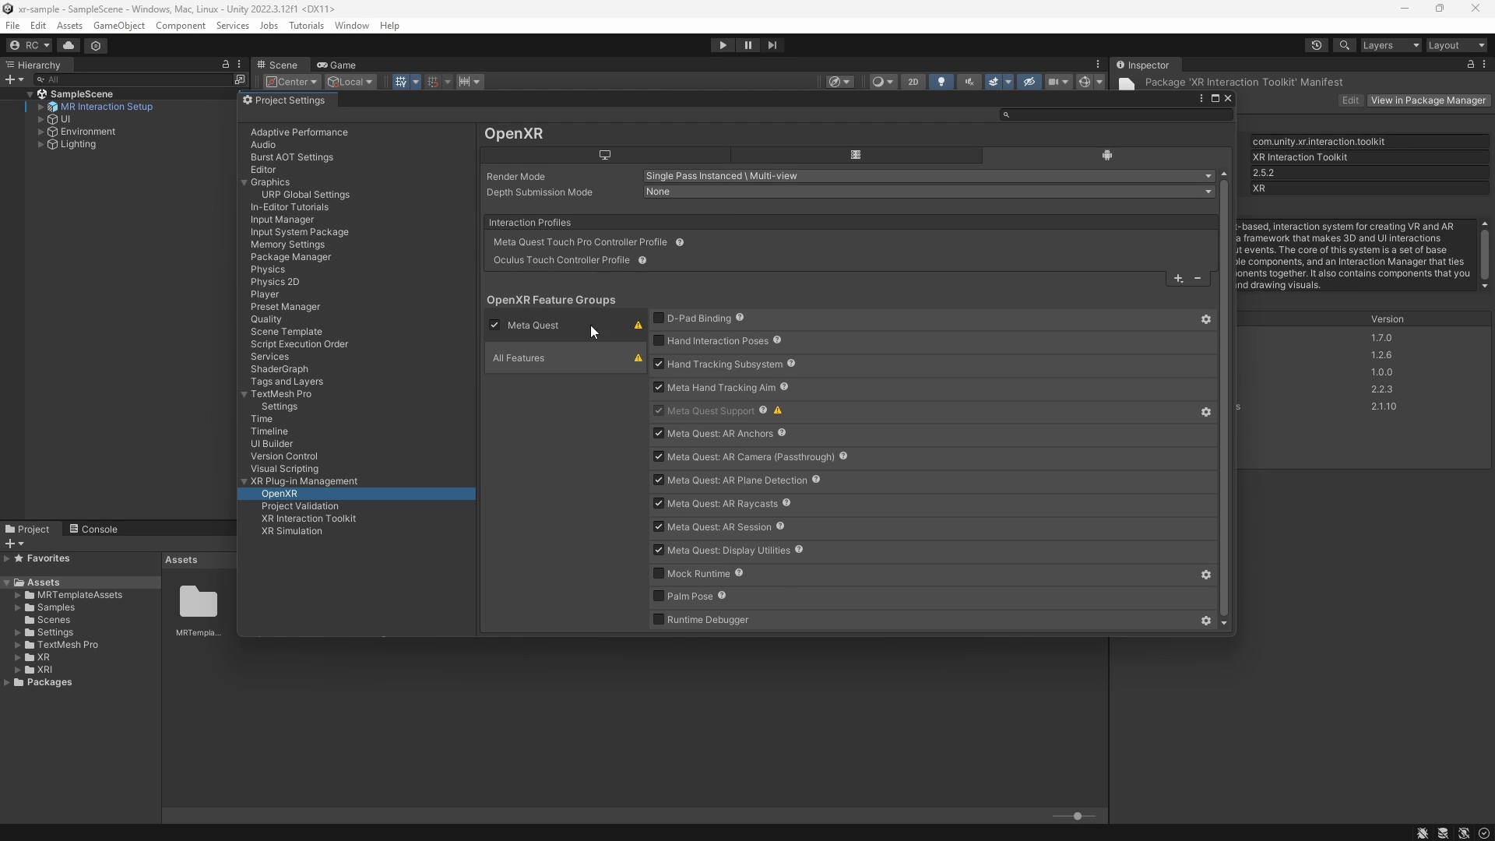
Step: Locate the Quality and Graphics render pipeline assets, inspect a Standalone preset, and close settings
left_click(348, 322)
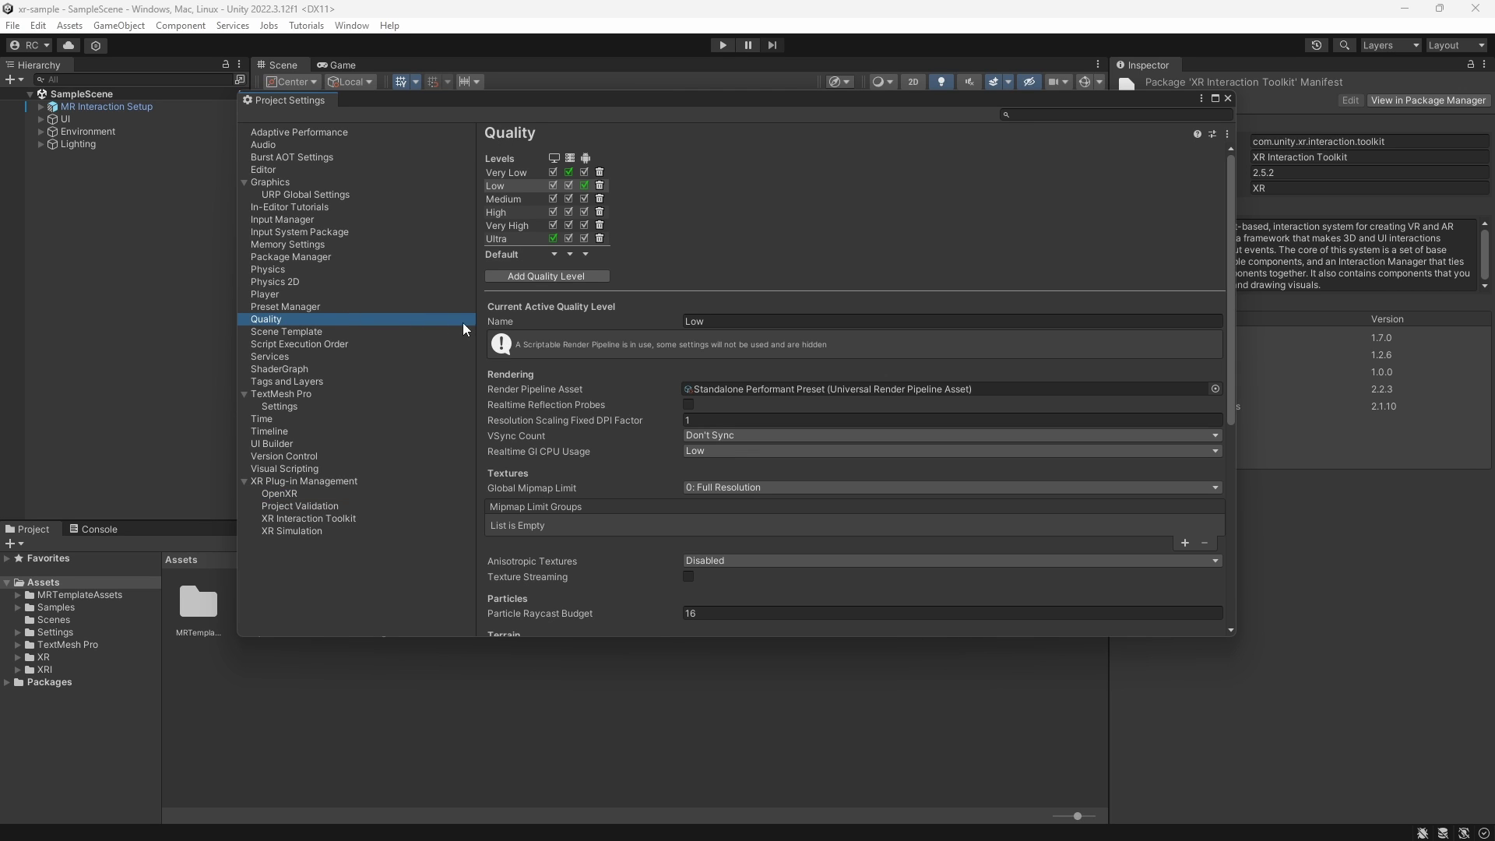
left_click(722, 387)
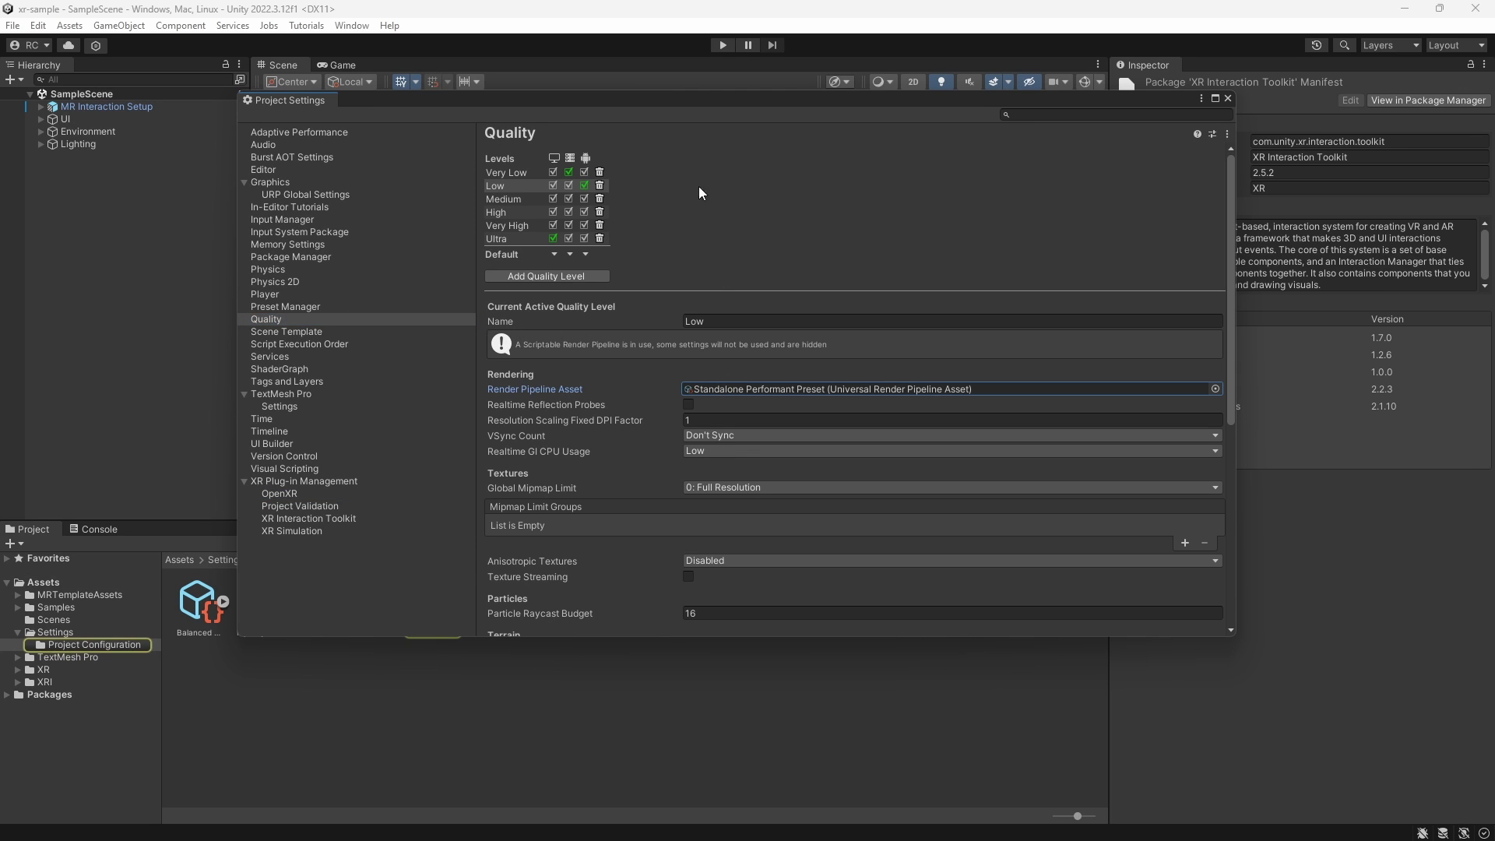
left_click_drag(685, 96, 746, 40)
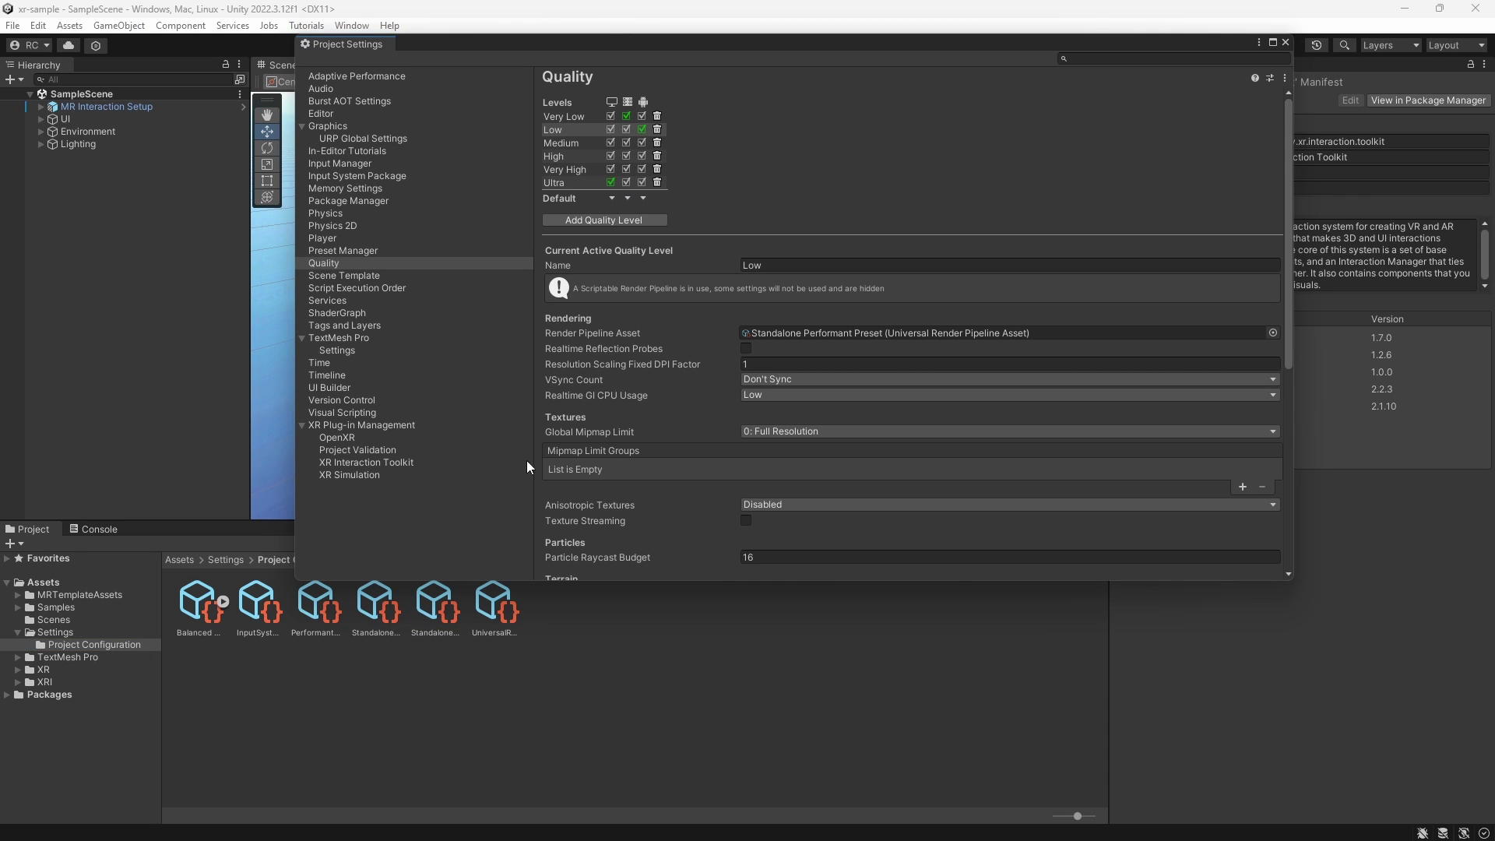
left_click(334, 126)
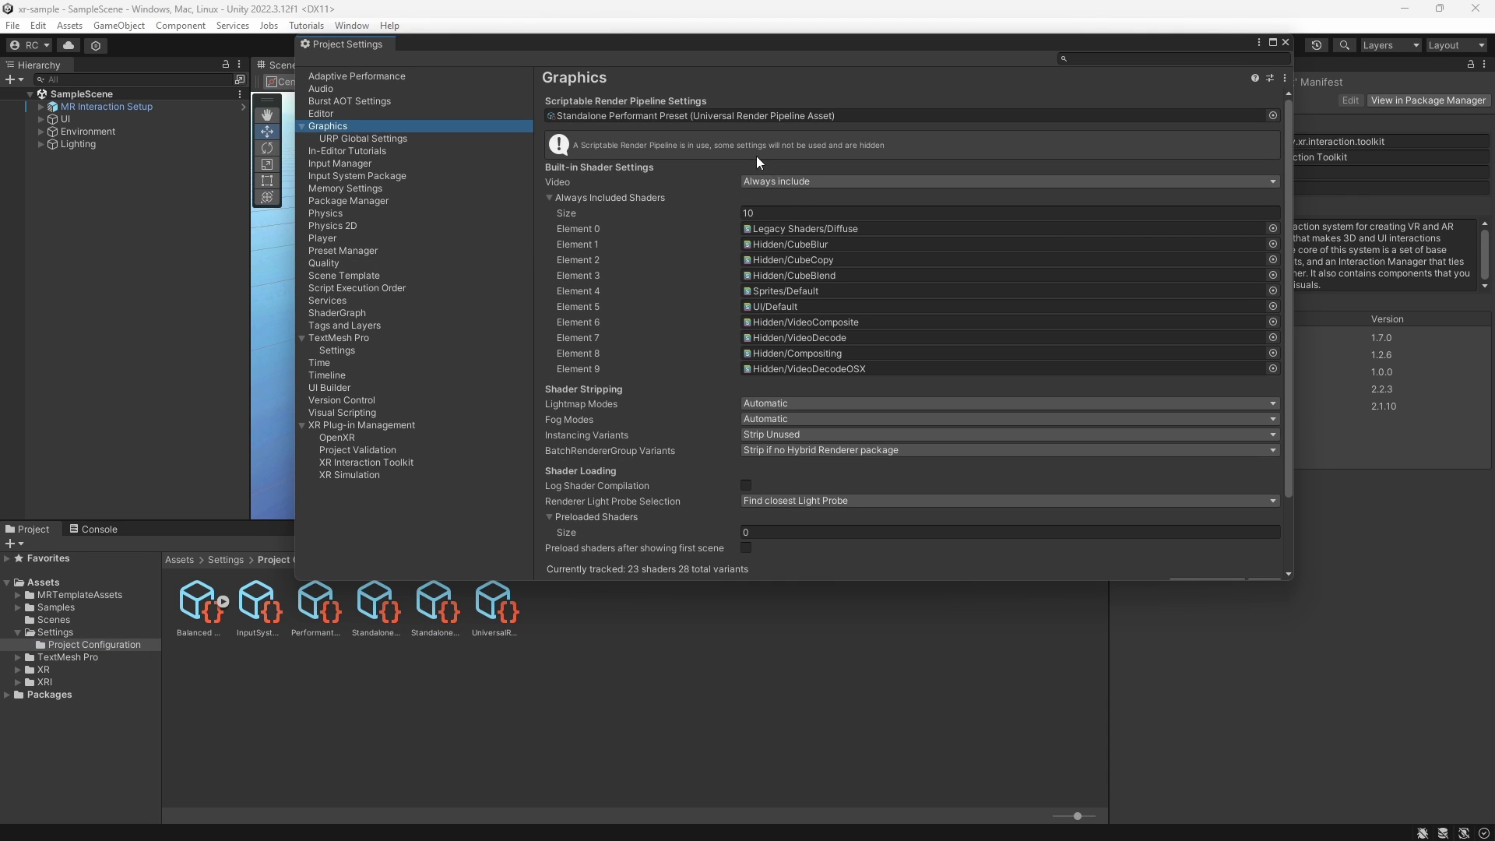
left_click(685, 115)
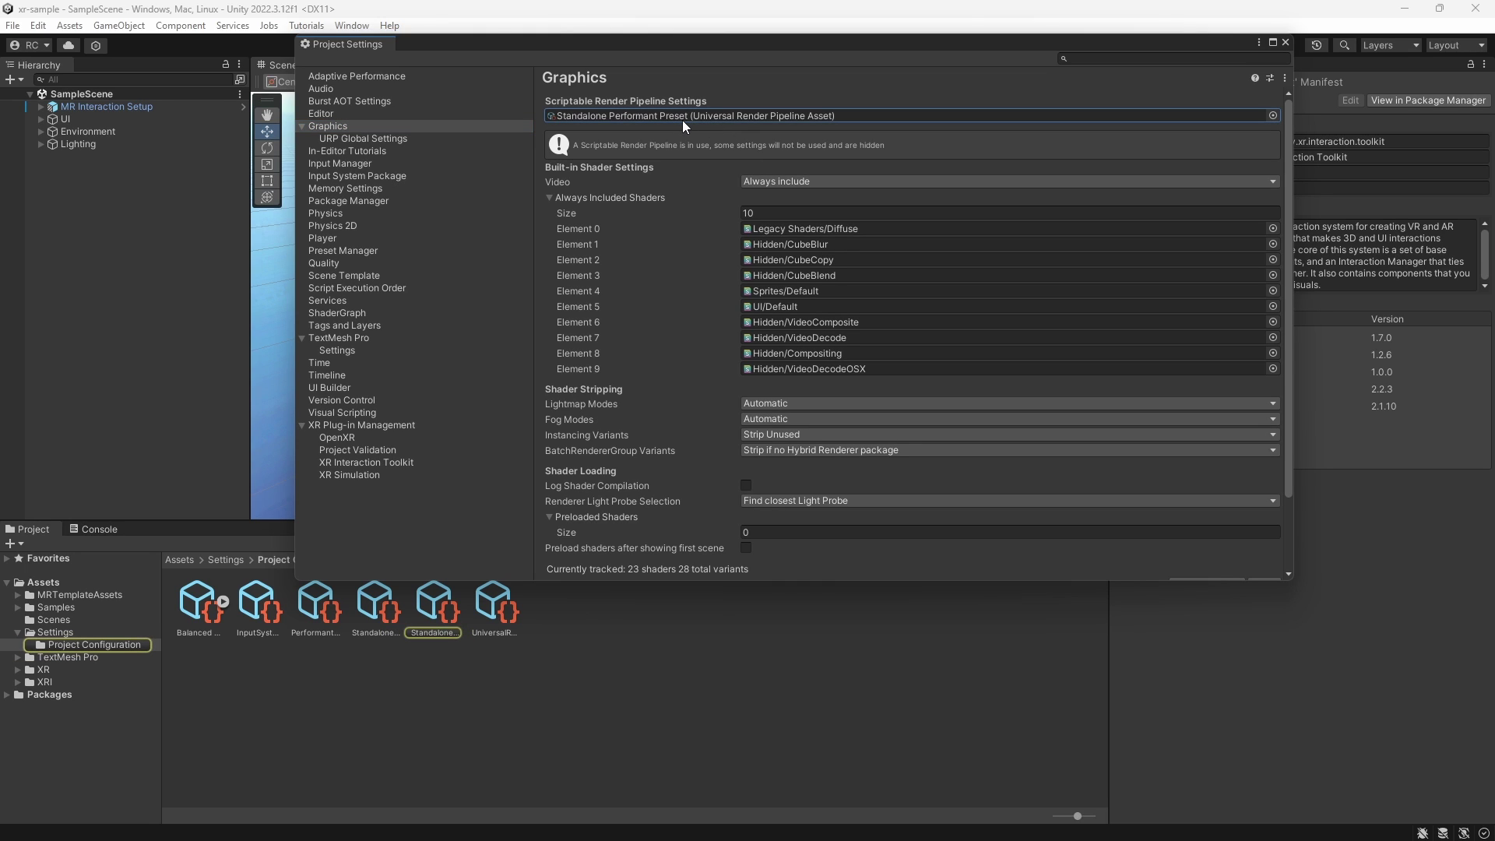
left_click(426, 625)
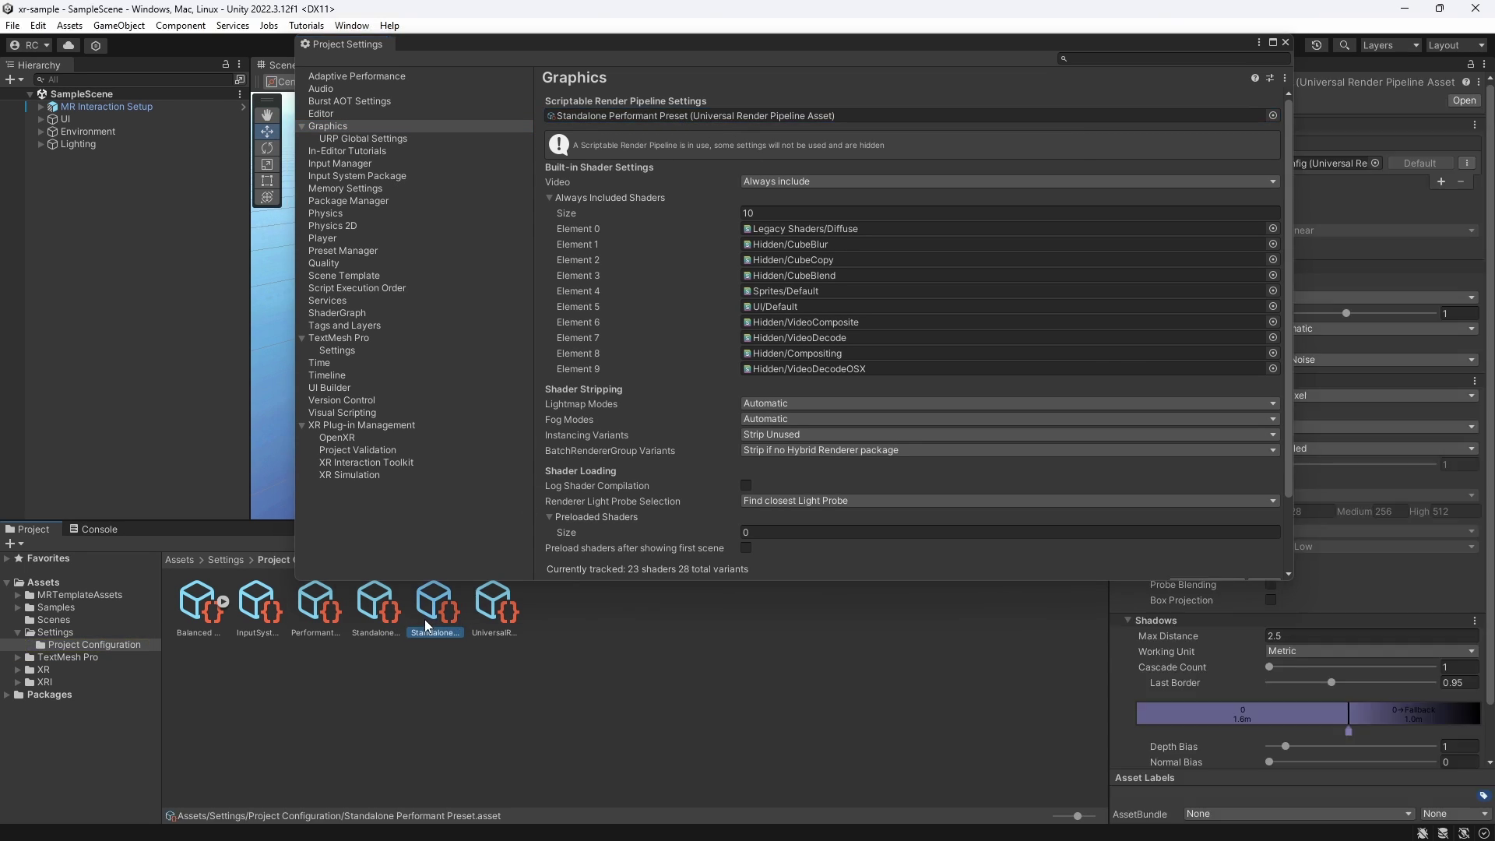
left_click(1285, 42)
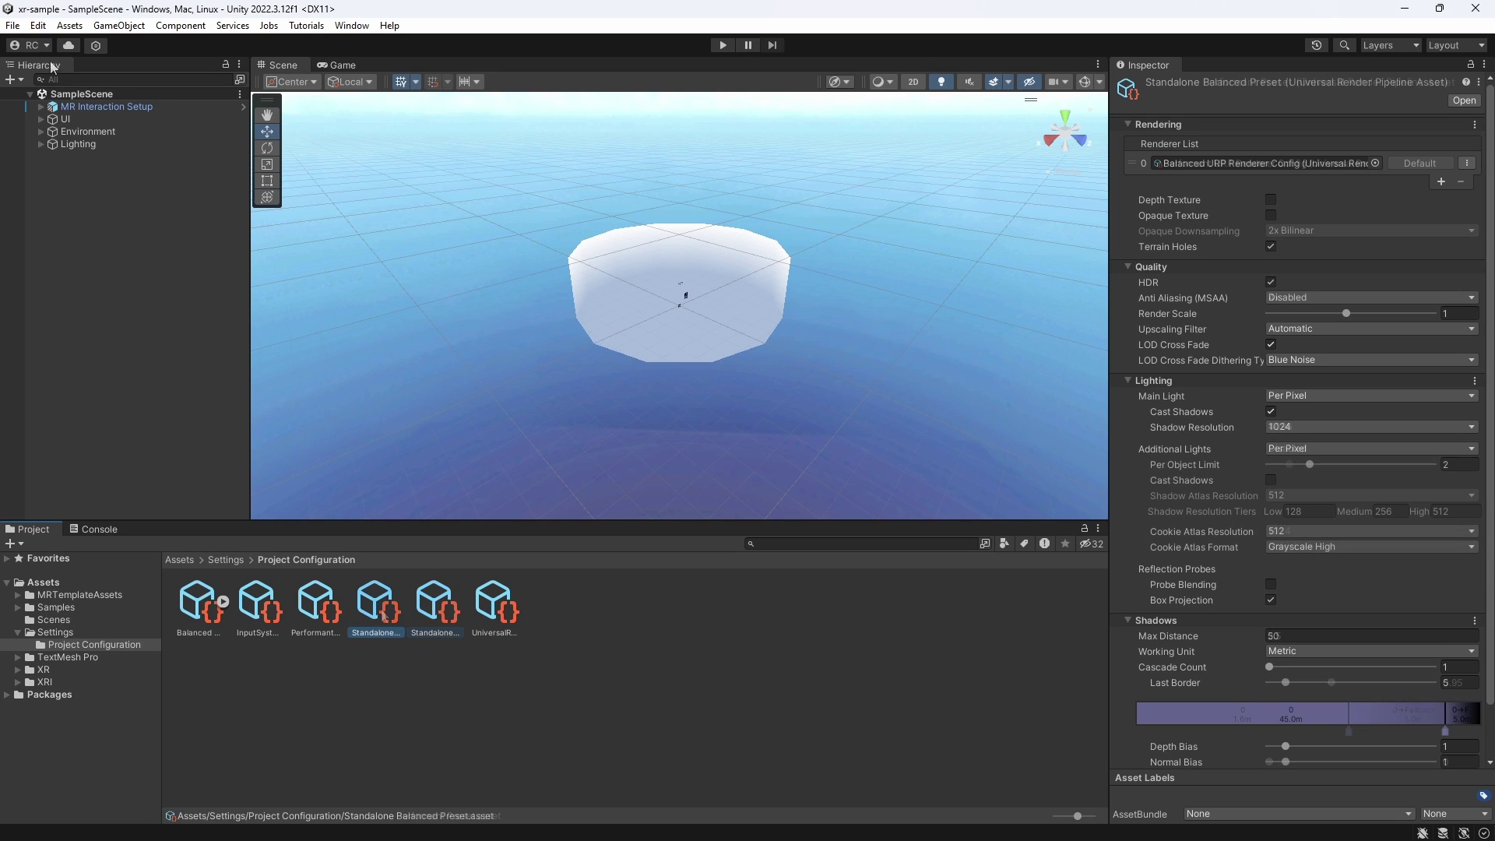
Step: Switch the project's build platform to Android in Build Settings
left_click(37, 25)
mouse_move(12, 25)
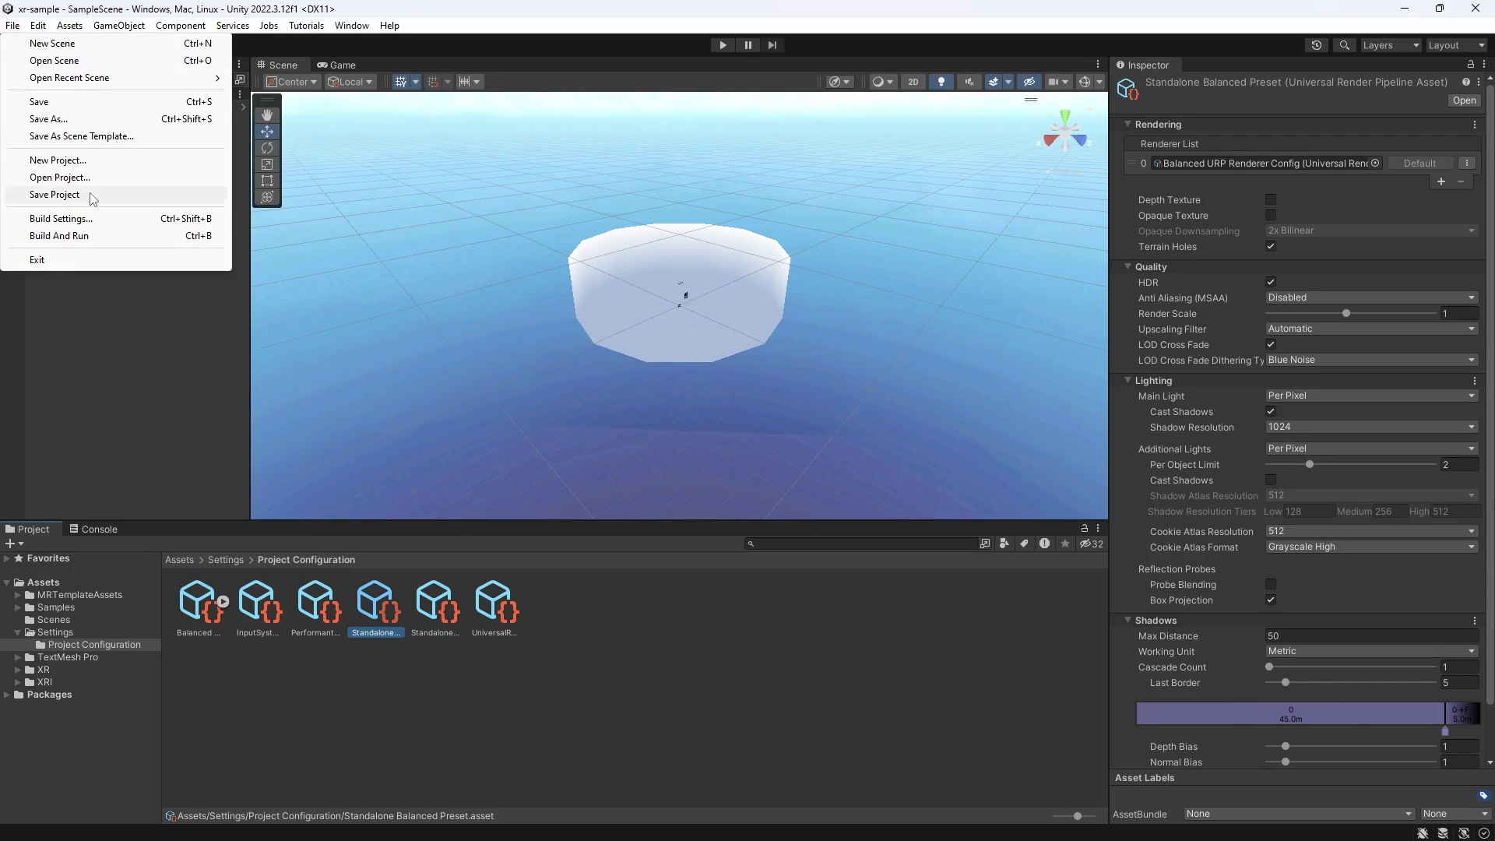
left_click(92, 218)
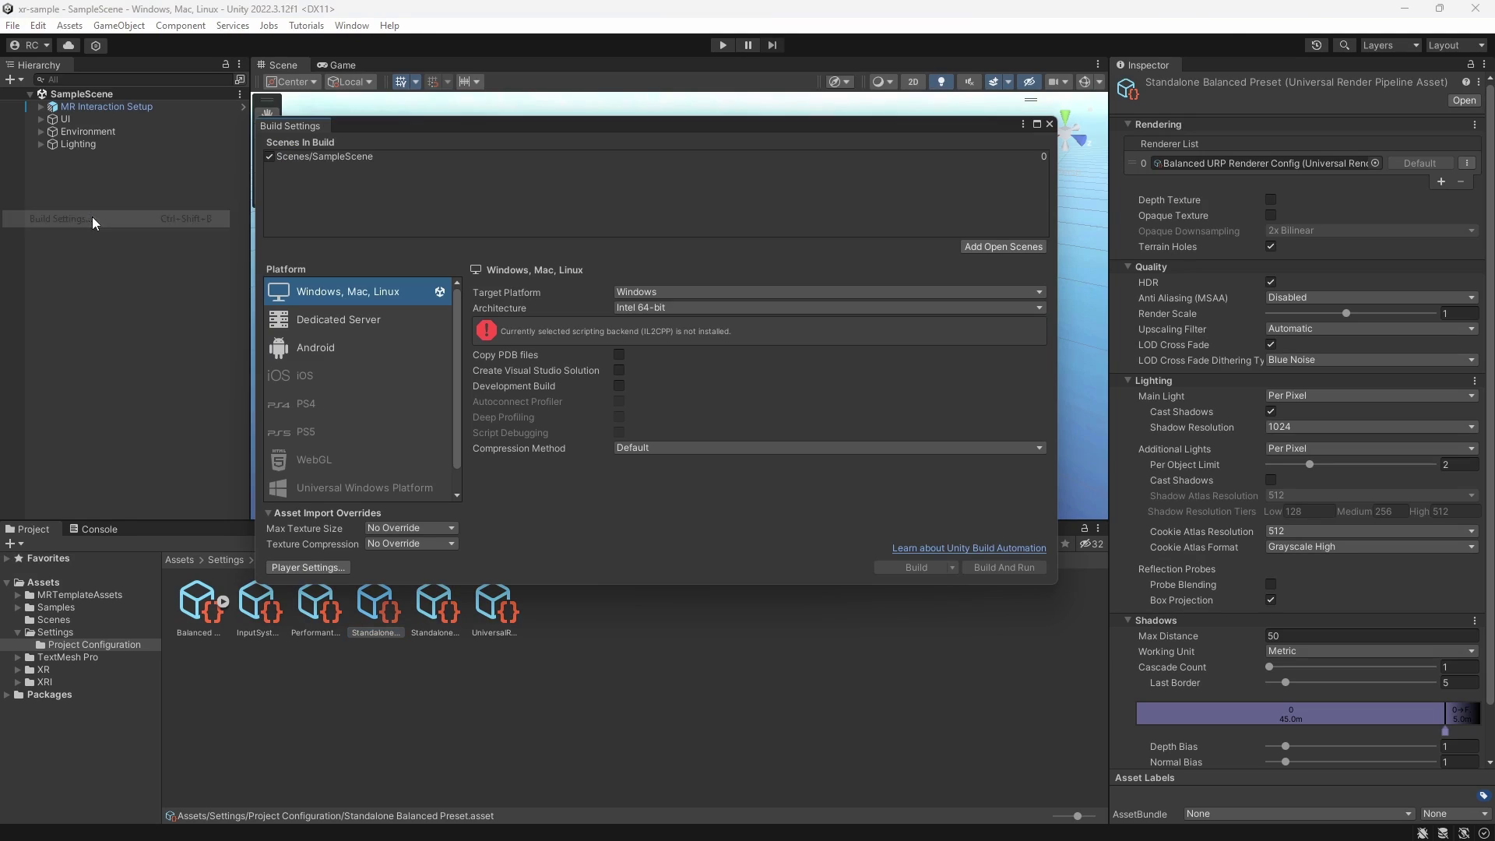
left_click(338, 352)
left_click(920, 566)
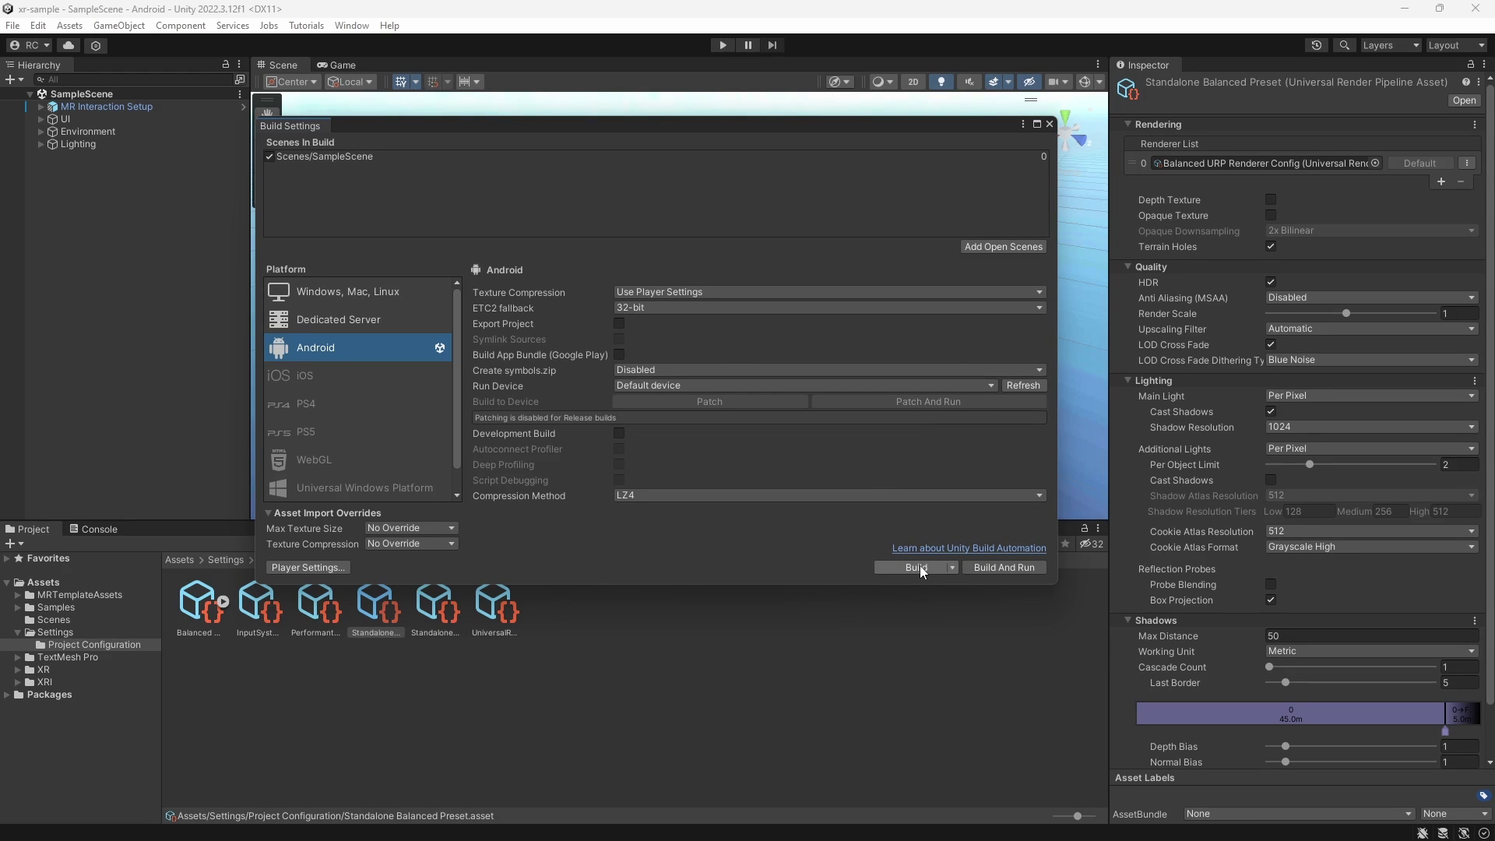
Step: Build the apk as TestXR into the Downloads folder
left_click(917, 565)
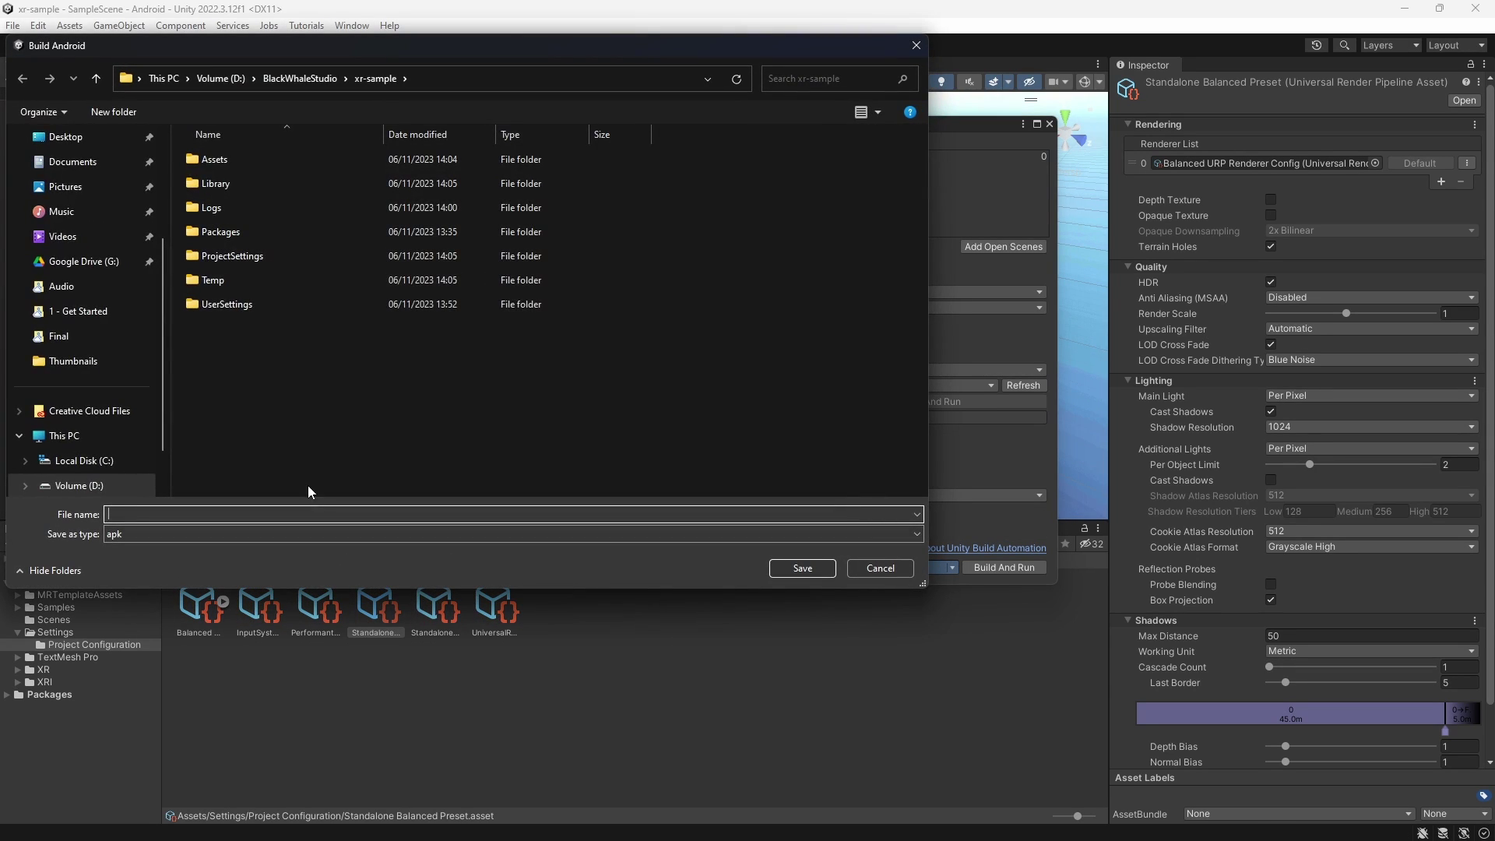
left_click(71, 286)
left_click(242, 513)
type("TestXR")
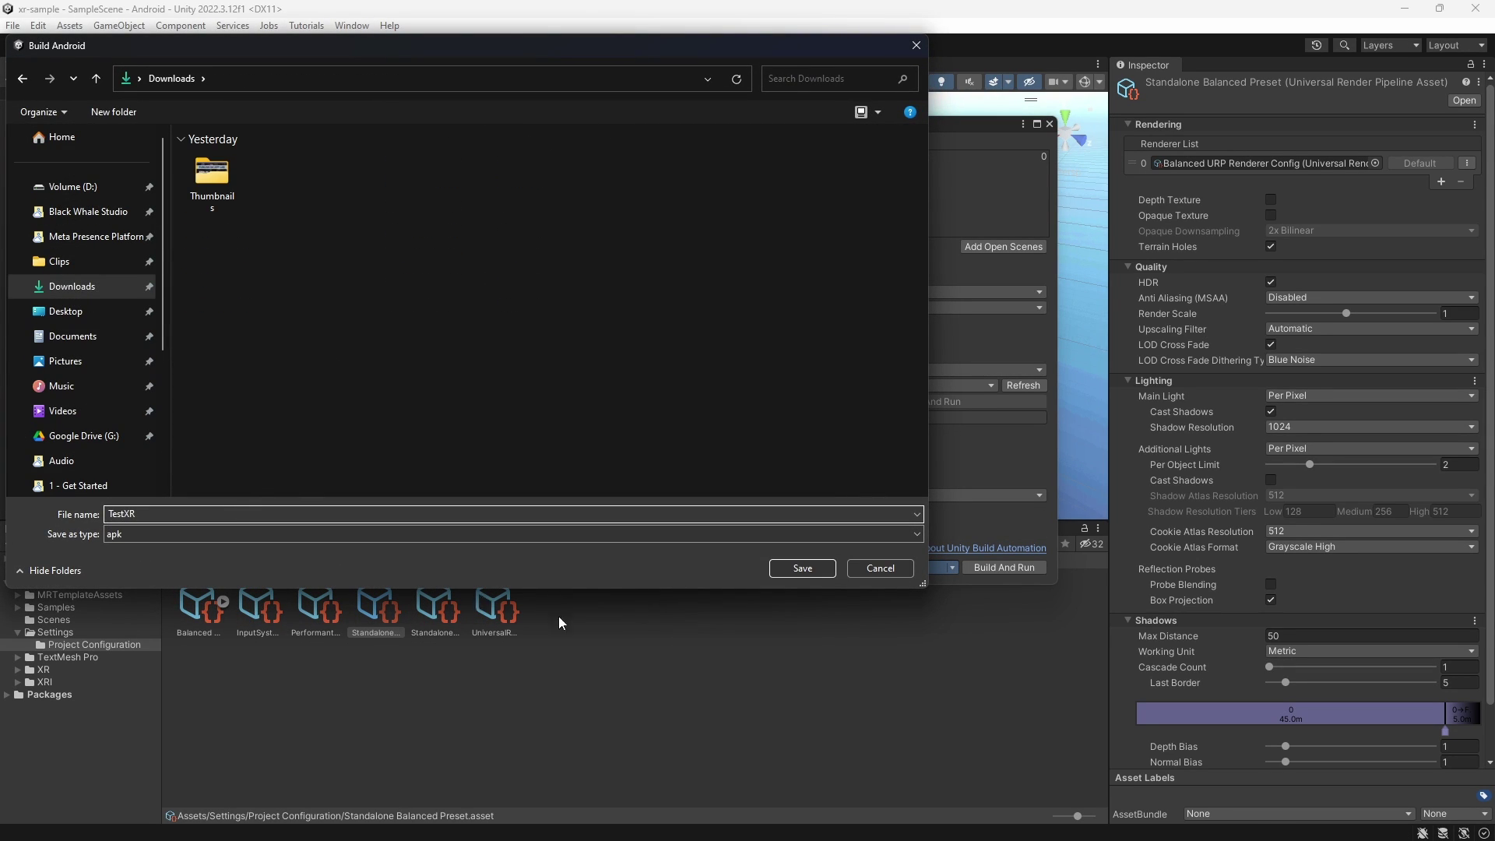
left_click(788, 570)
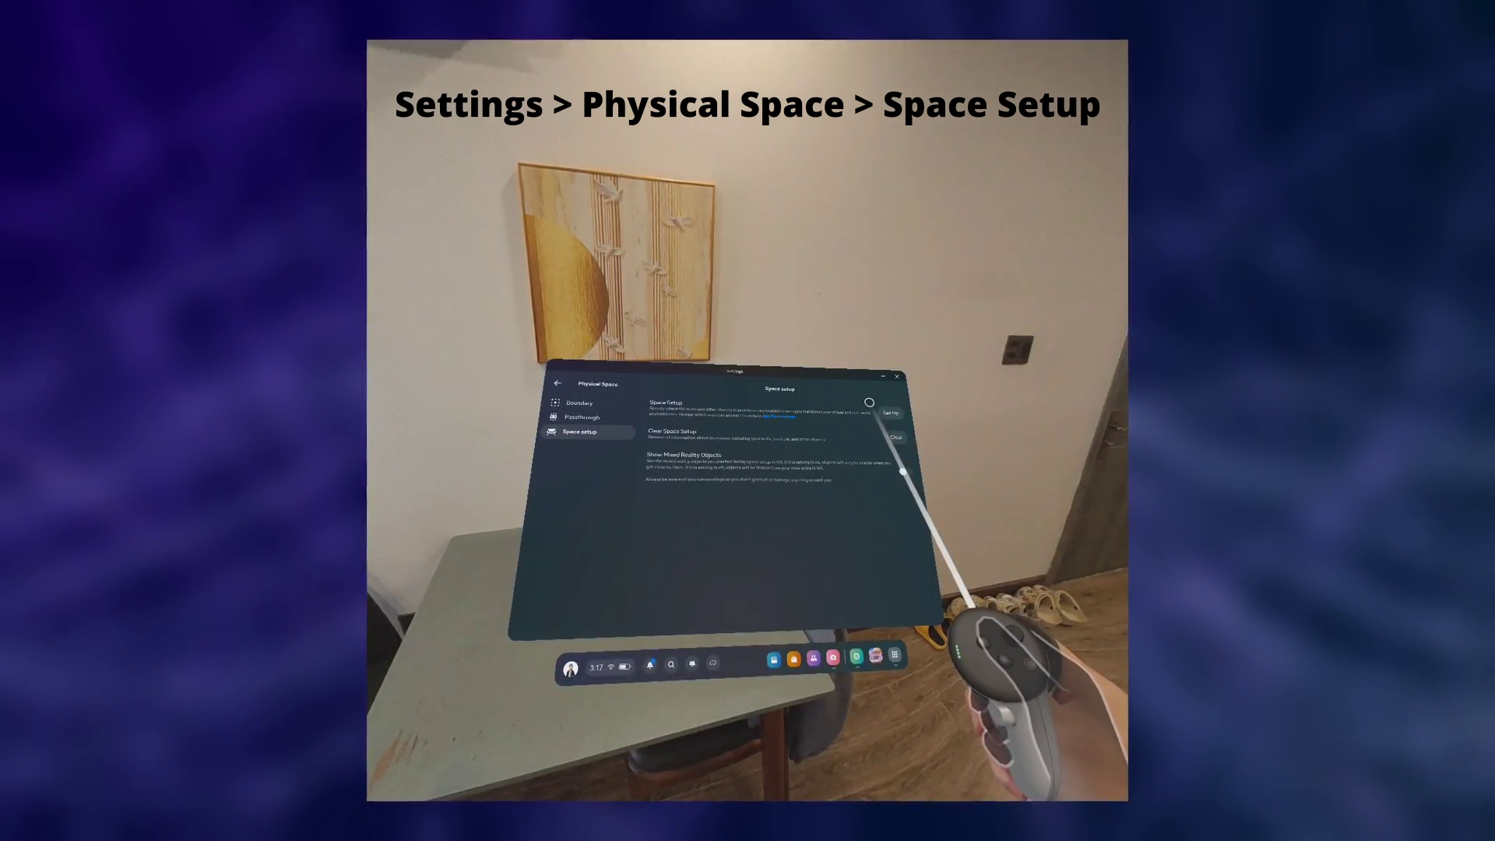
Step: Run space setup, accepting the detected walls and outlining the table as a raised box
left_click(874, 420)
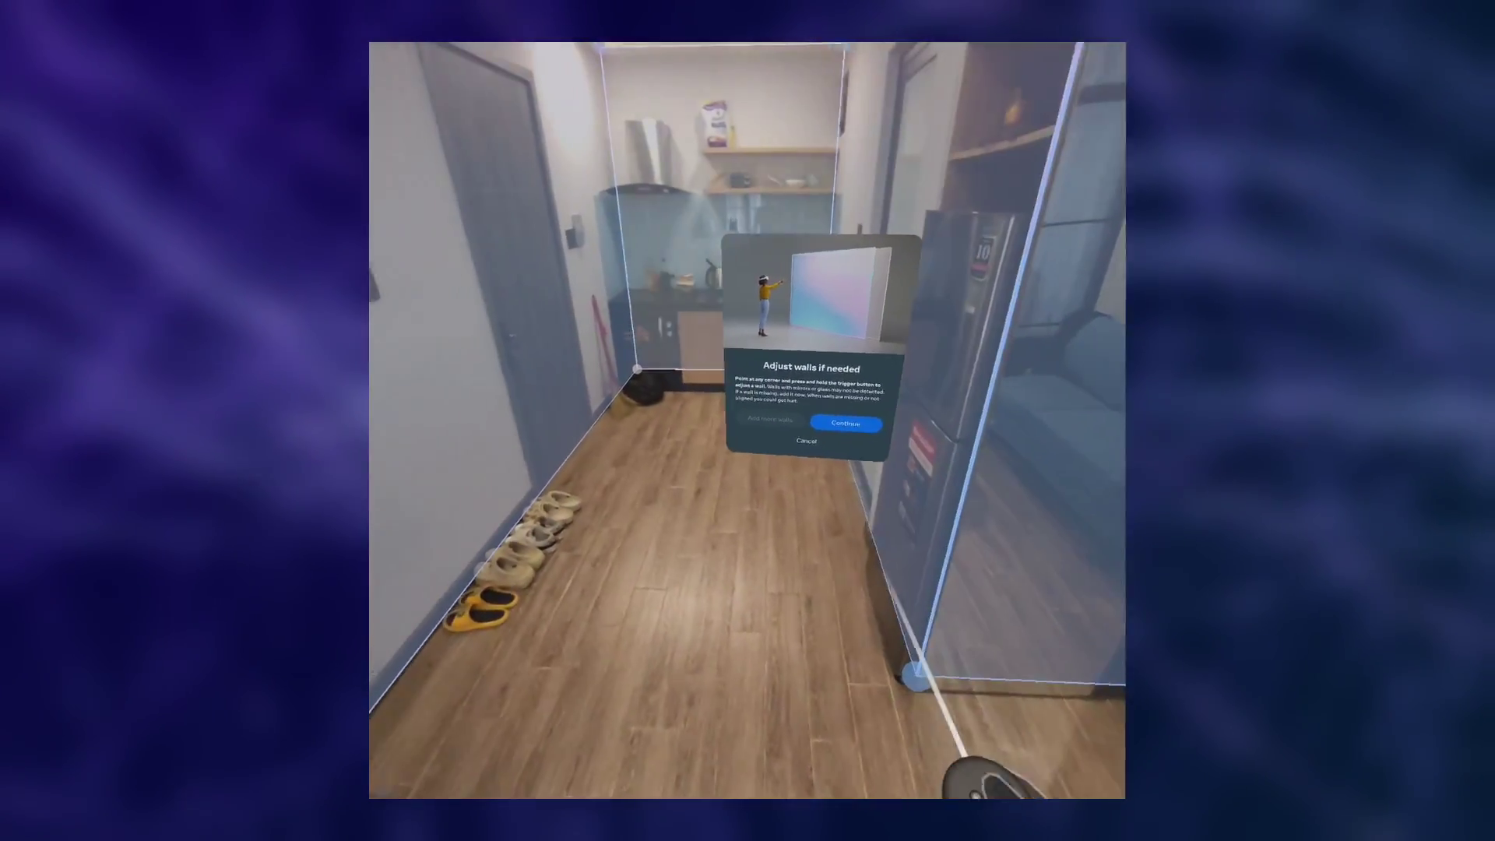
left_click(846, 423)
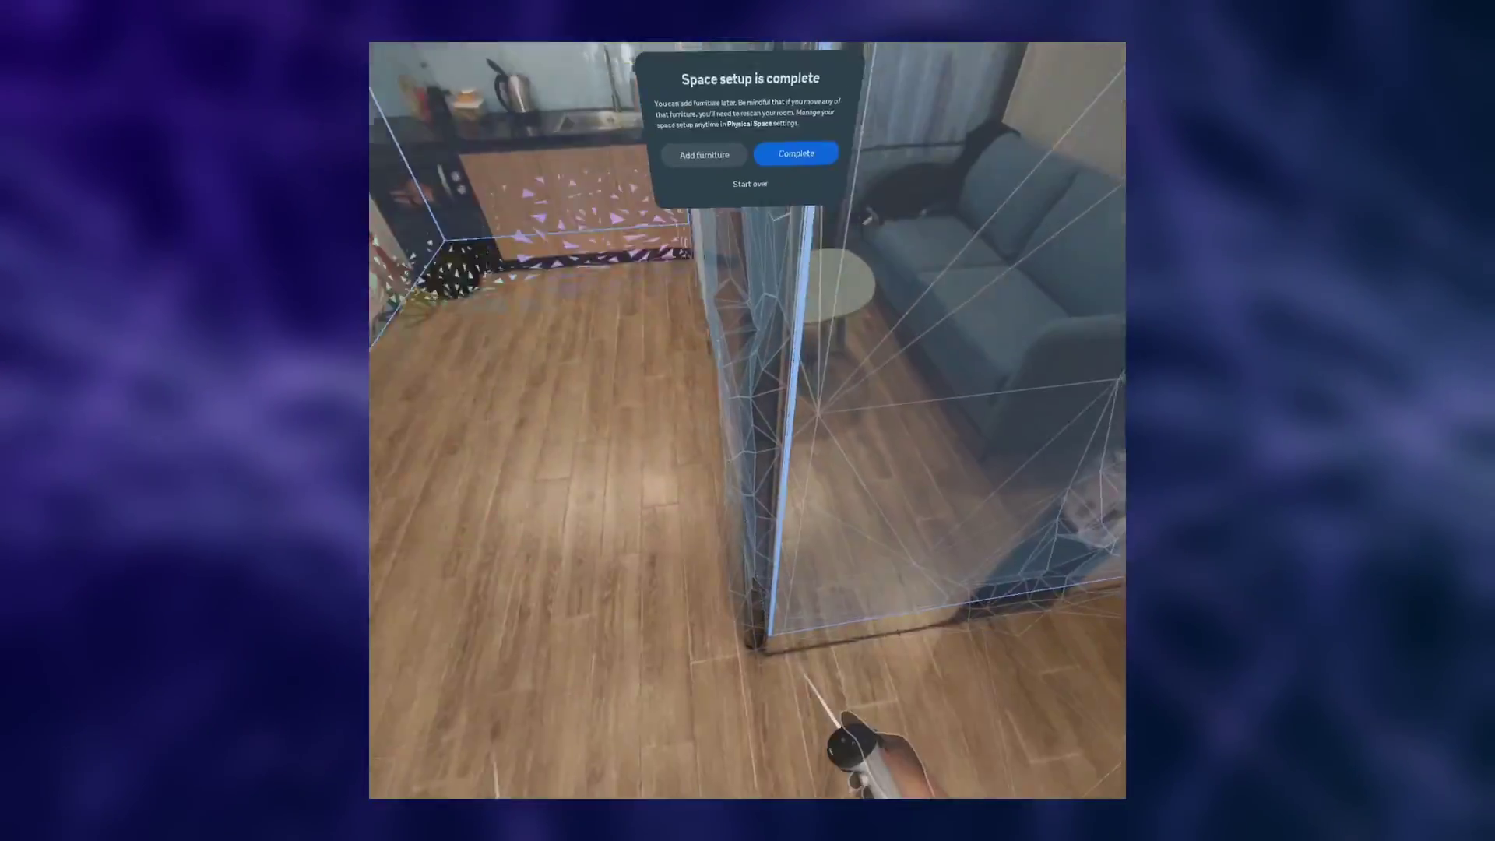
left_click(674, 374)
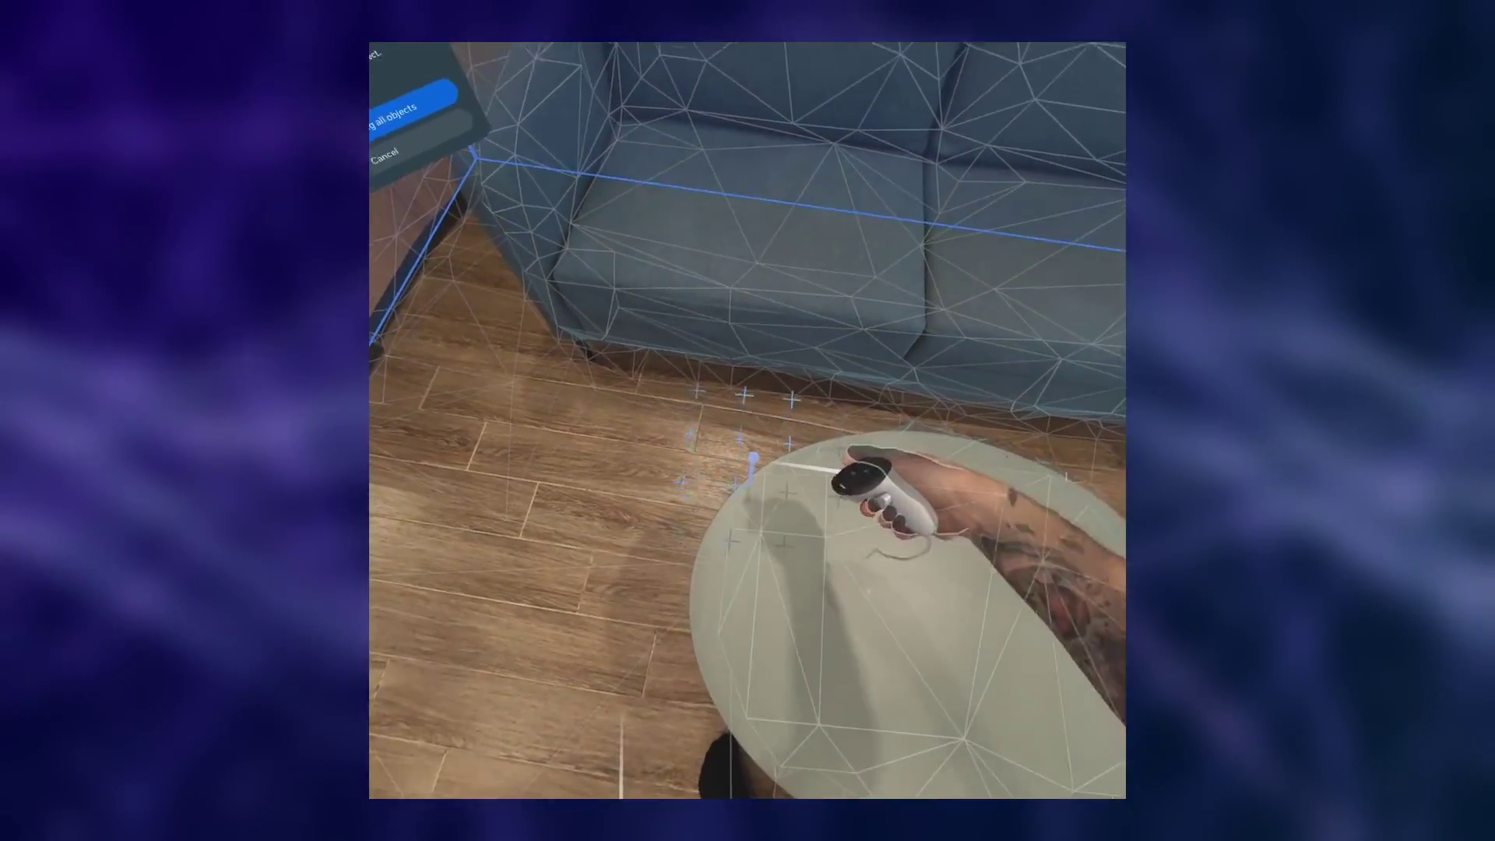
left_click(751, 459)
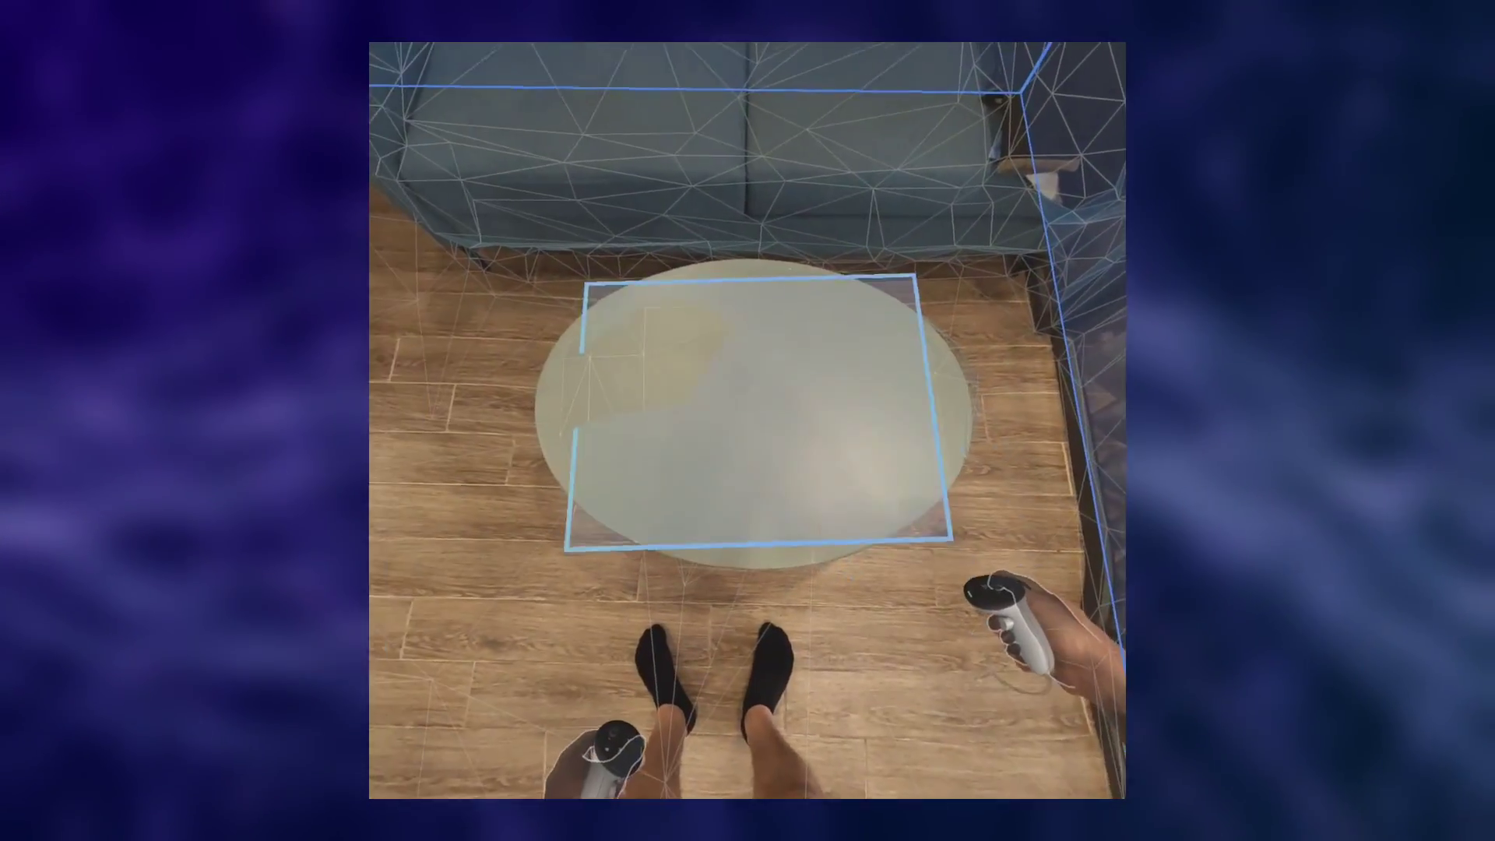
left_click(872, 506)
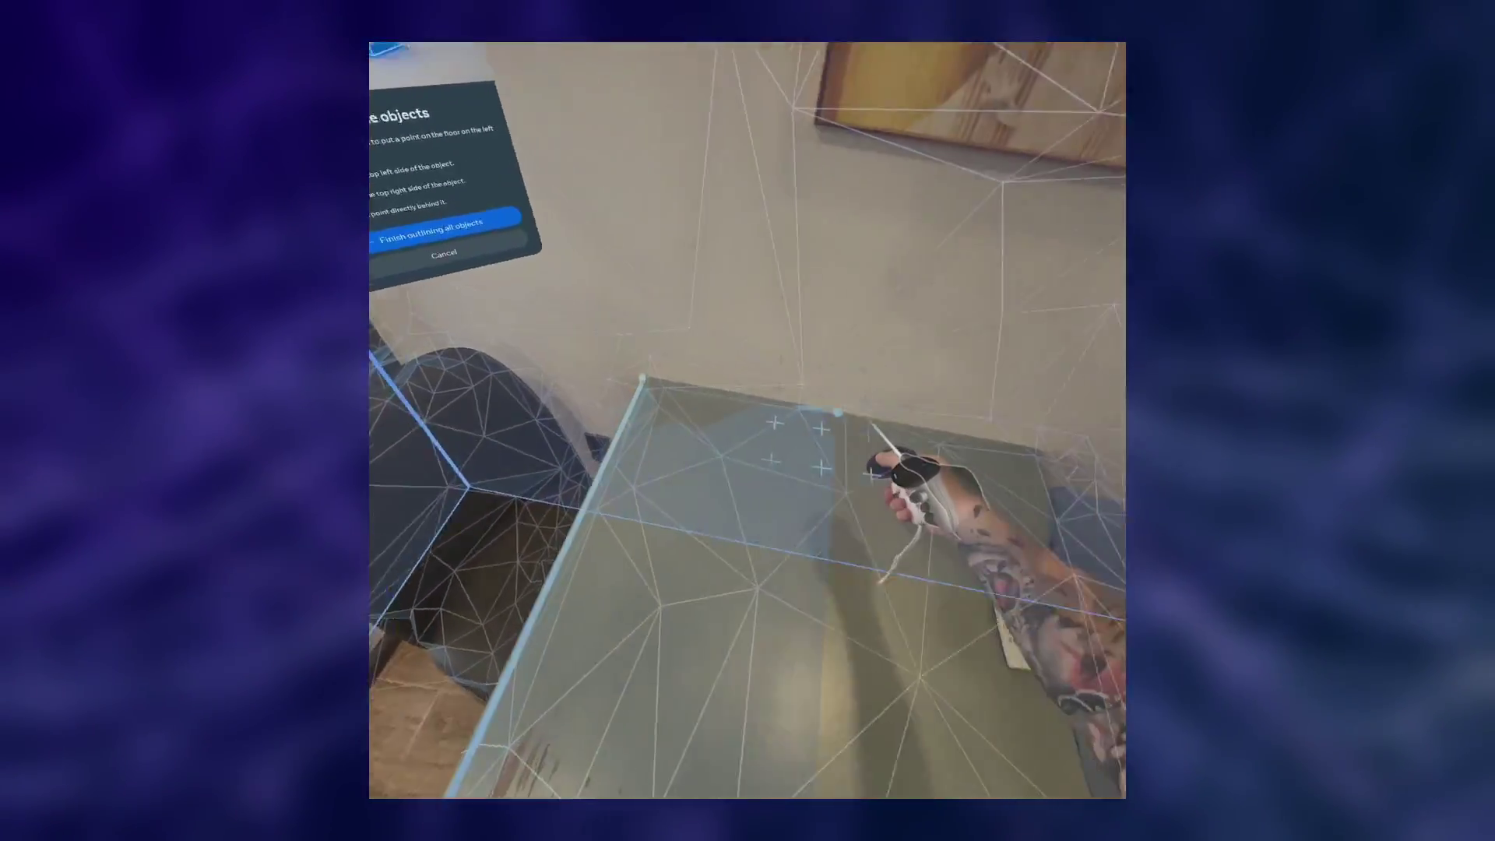
scroll(794, 415, "down", 3)
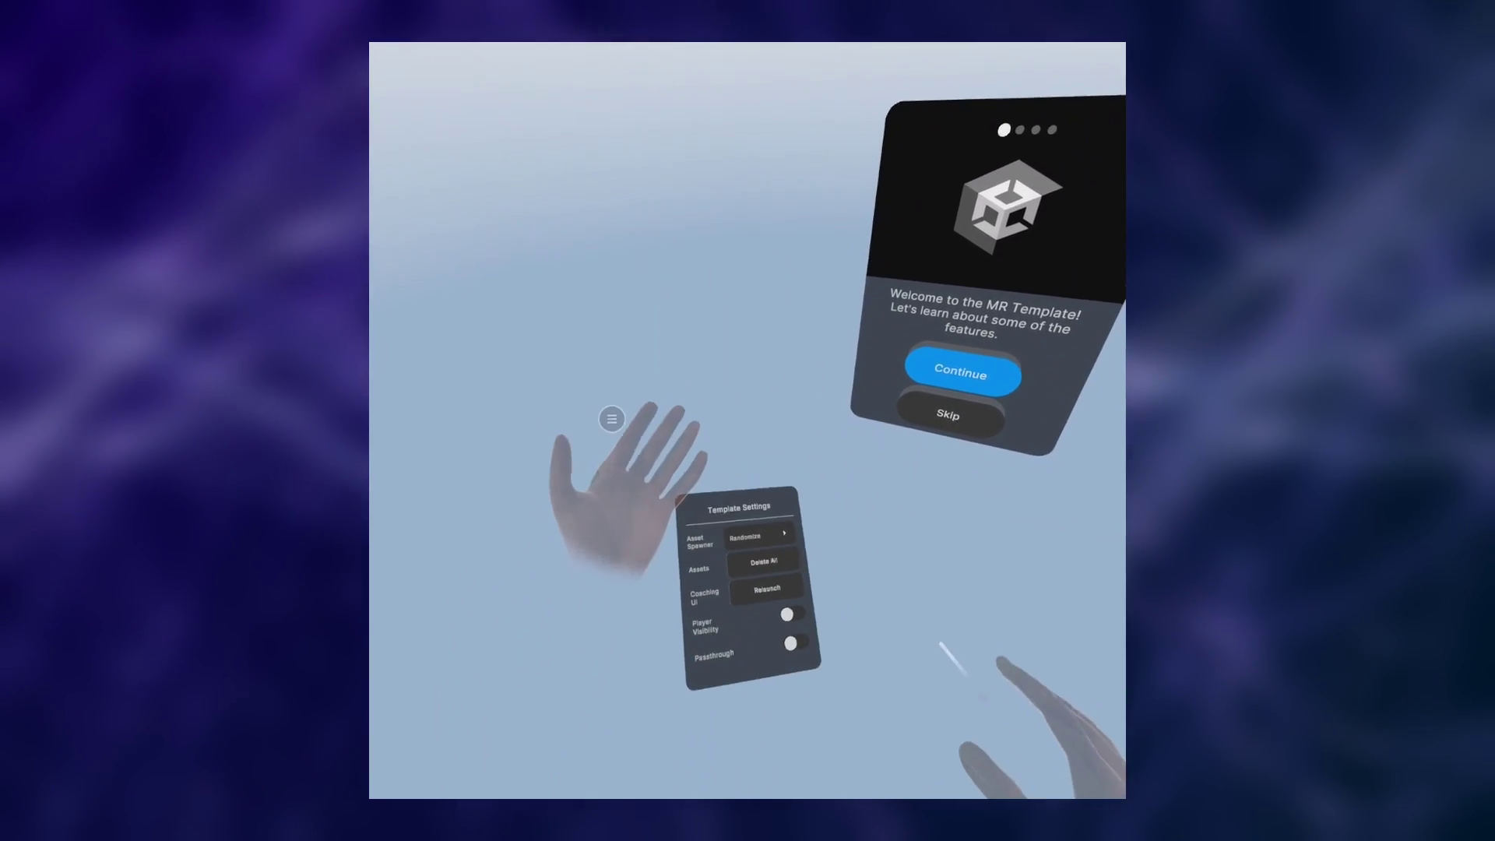
Step: Turn on the Passthrough toggle in Template Settings to see the real room
left_click(794, 642)
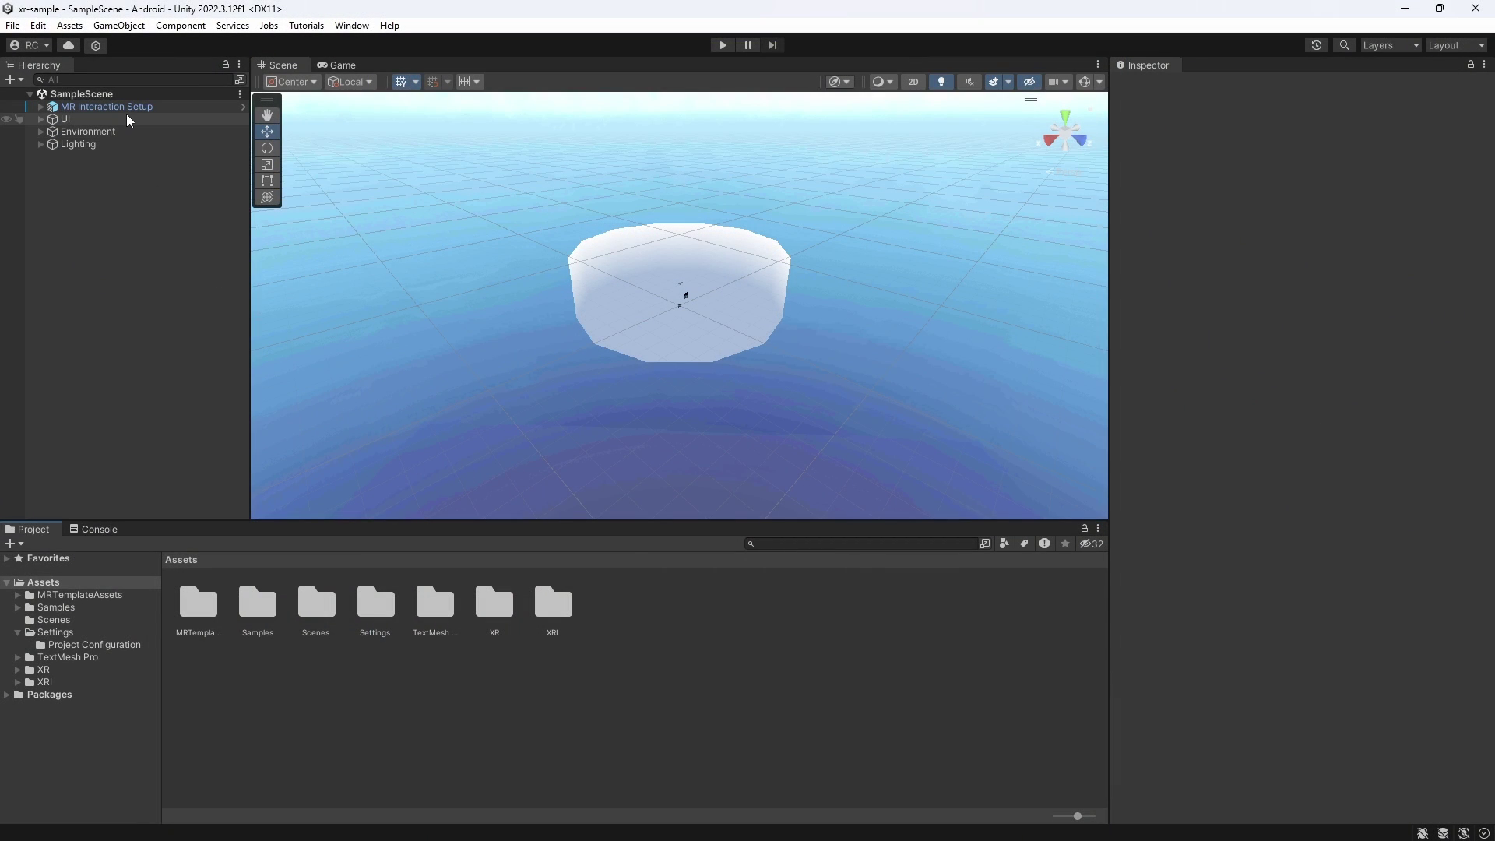
Step: Inspect the Environment, Lighting, MR Interaction Setup and UI objects, toggling Environment's visibility off and on
left_click(87, 131)
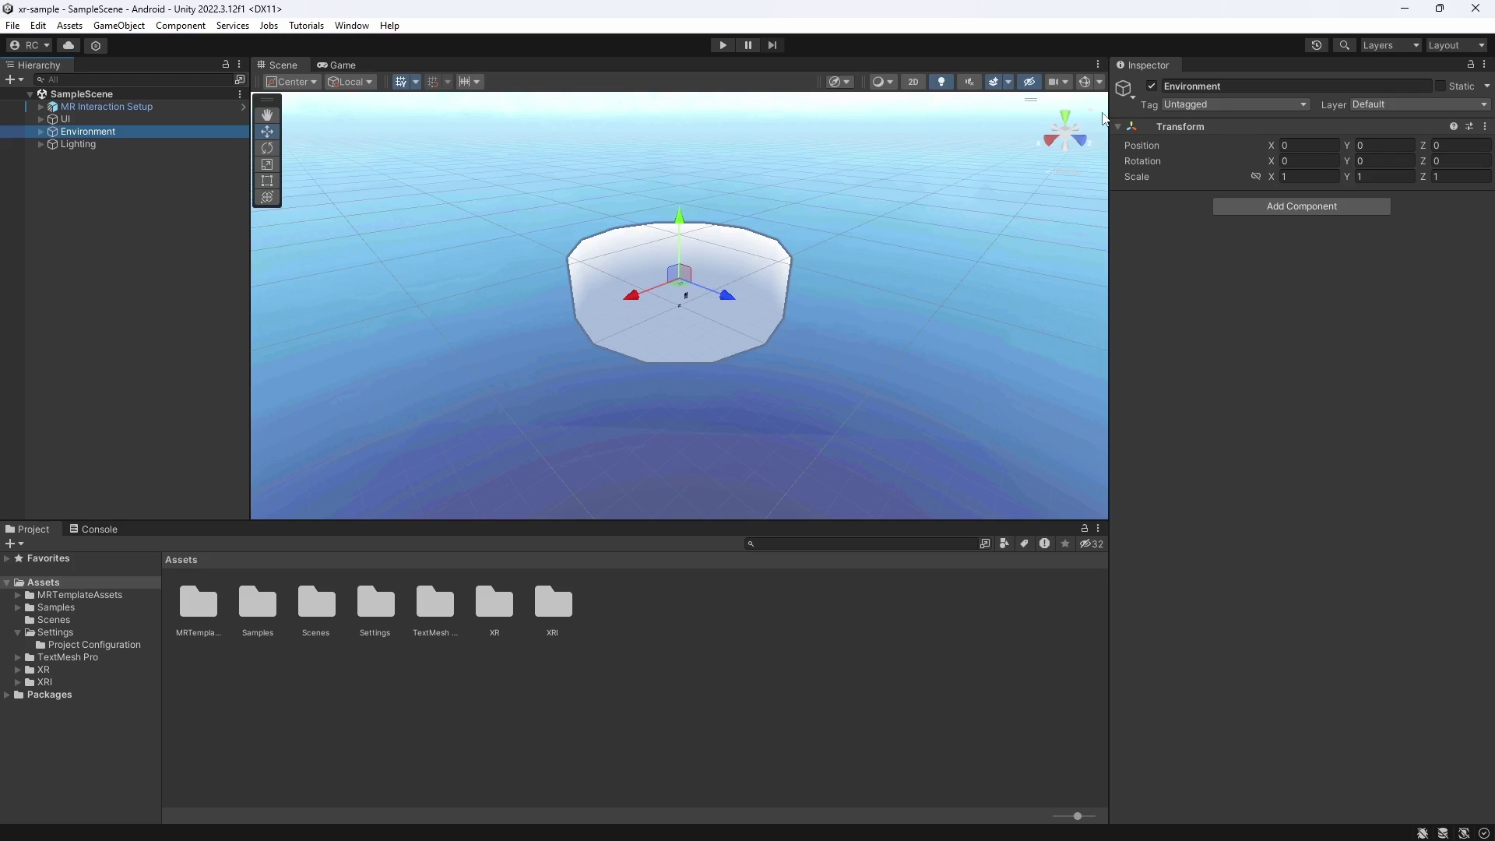
left_click(1151, 86)
left_click(1151, 85)
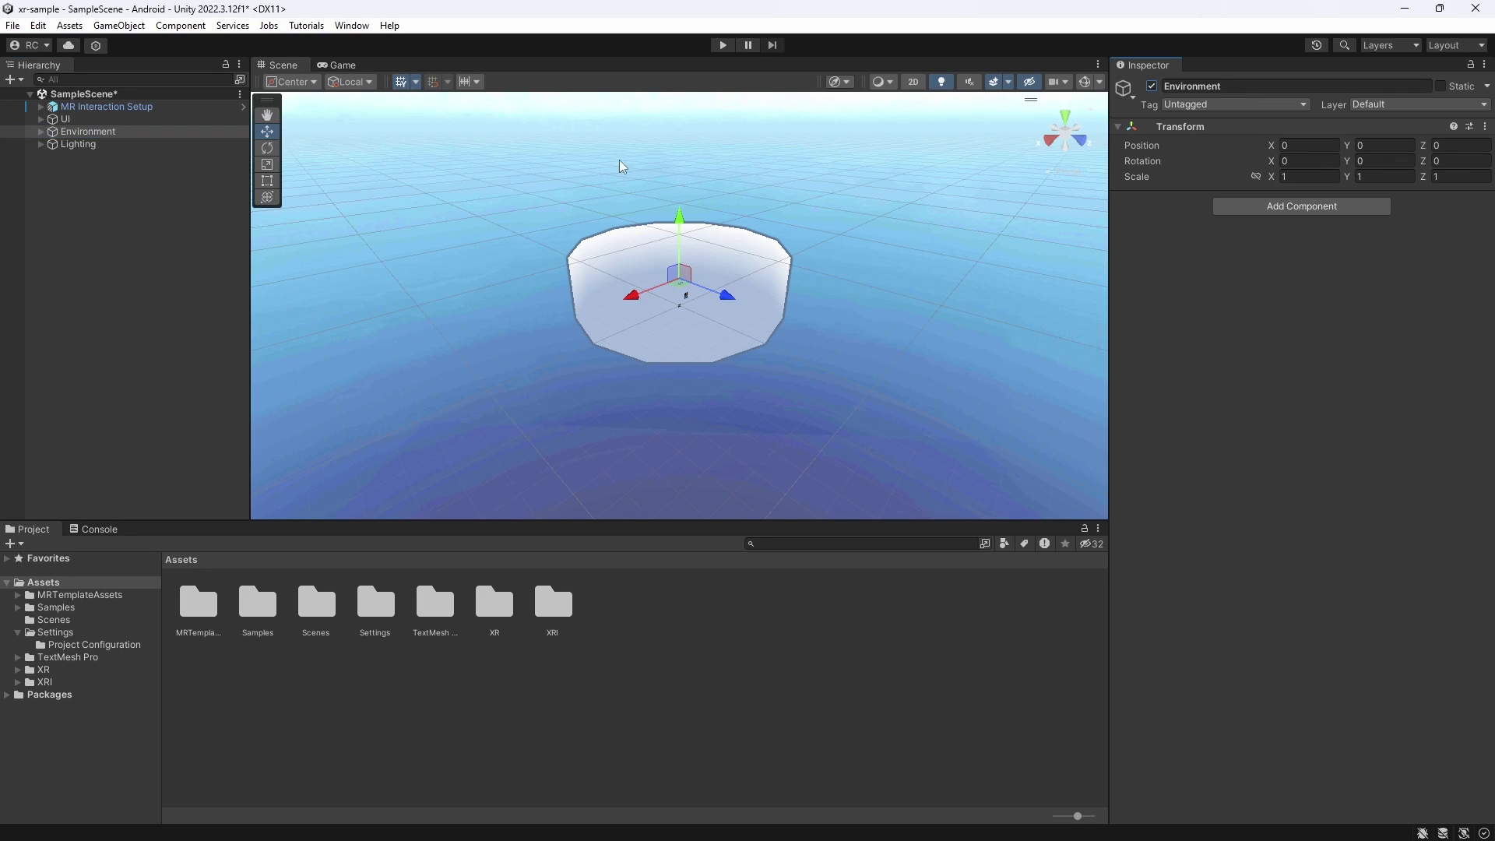
left_click(139, 144)
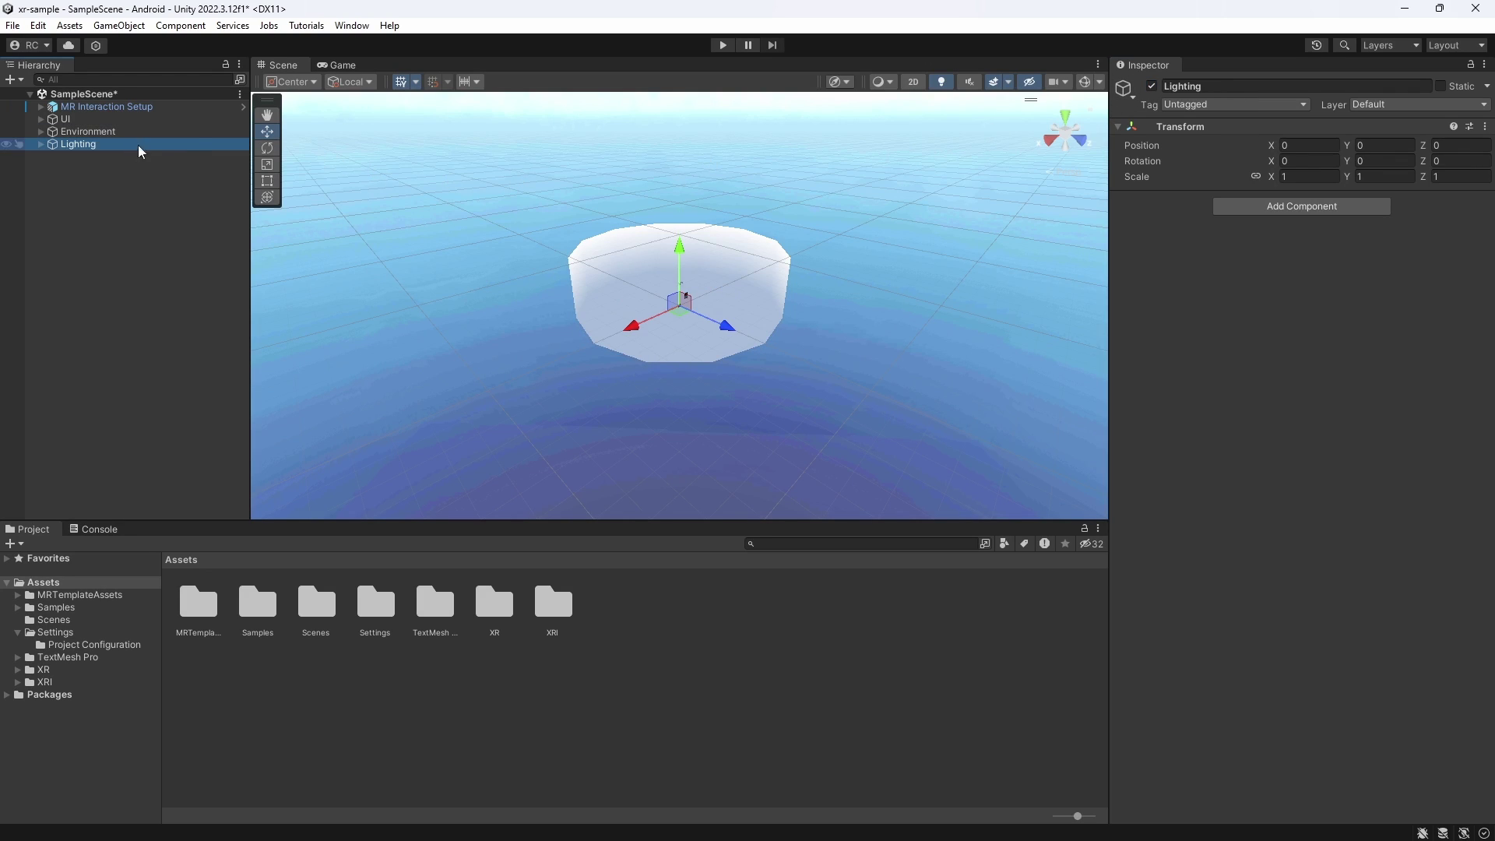
left_click(127, 109)
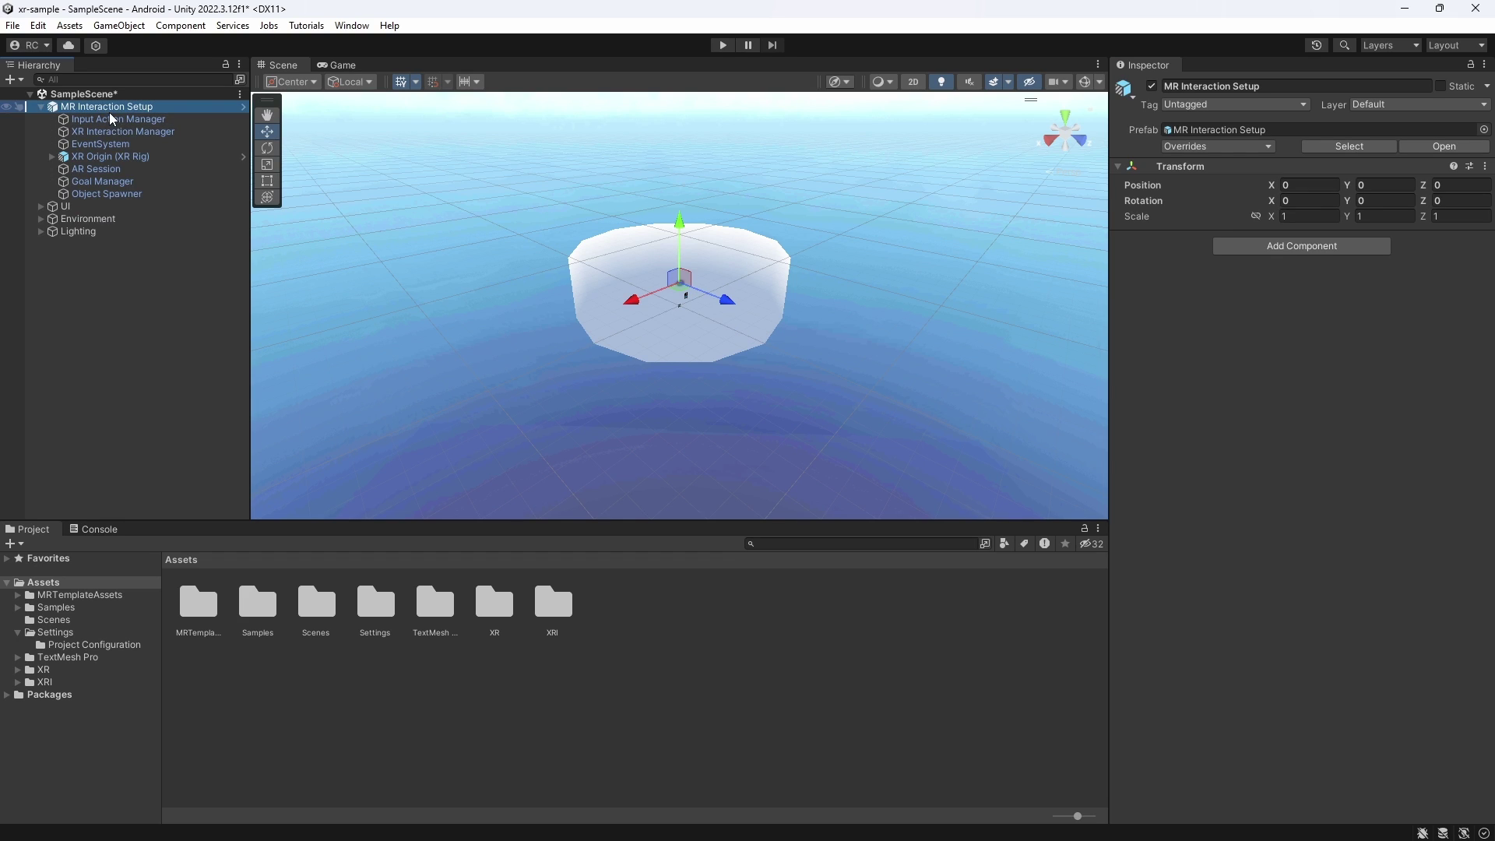
left_click(93, 208)
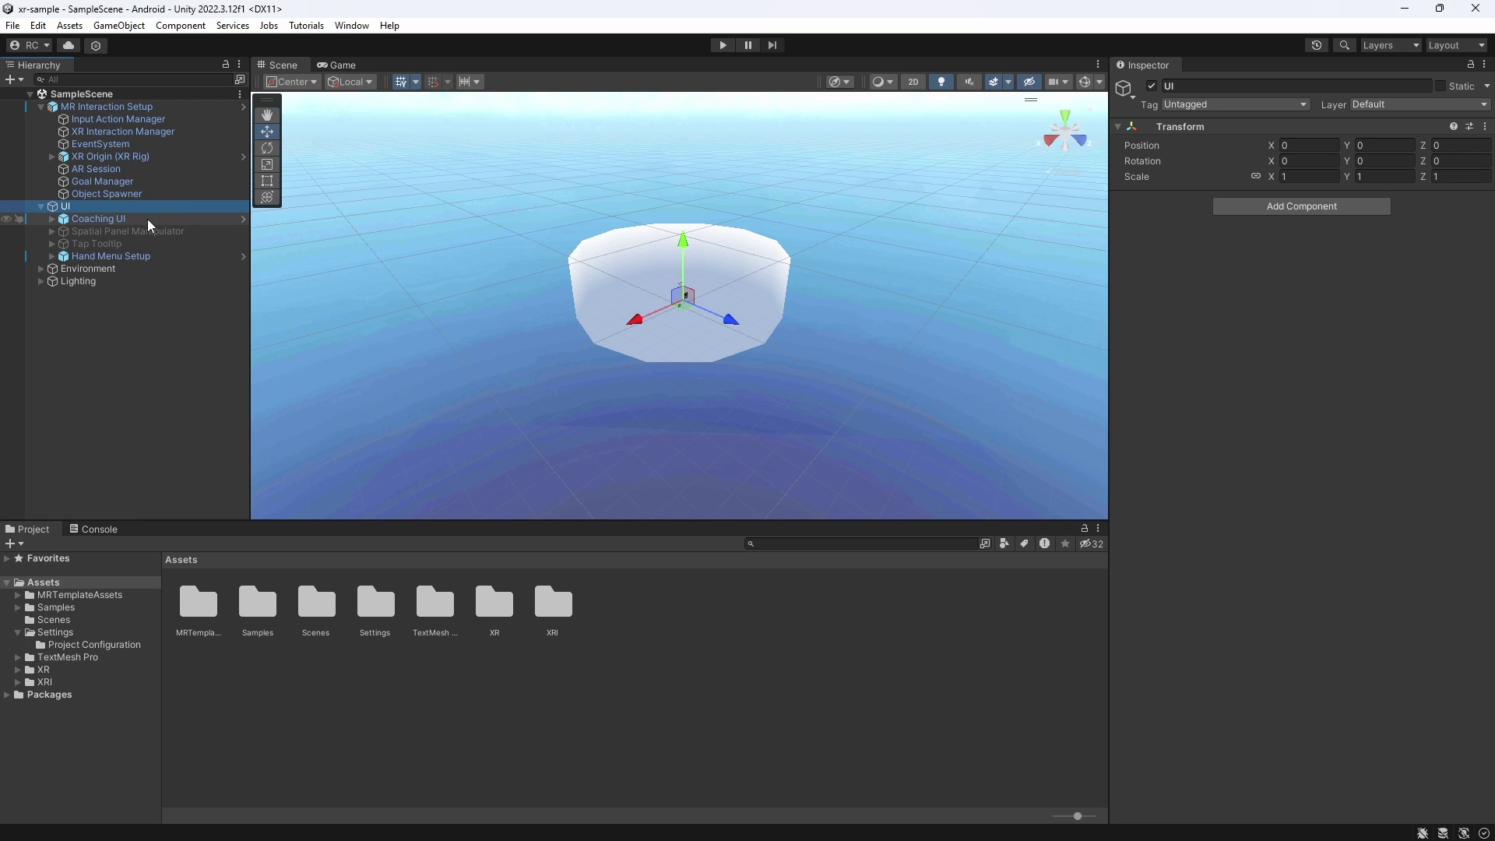
Step: Frame the Coaching UI panel and set its Lazy Follow target to Main Camera
left_click(151, 222)
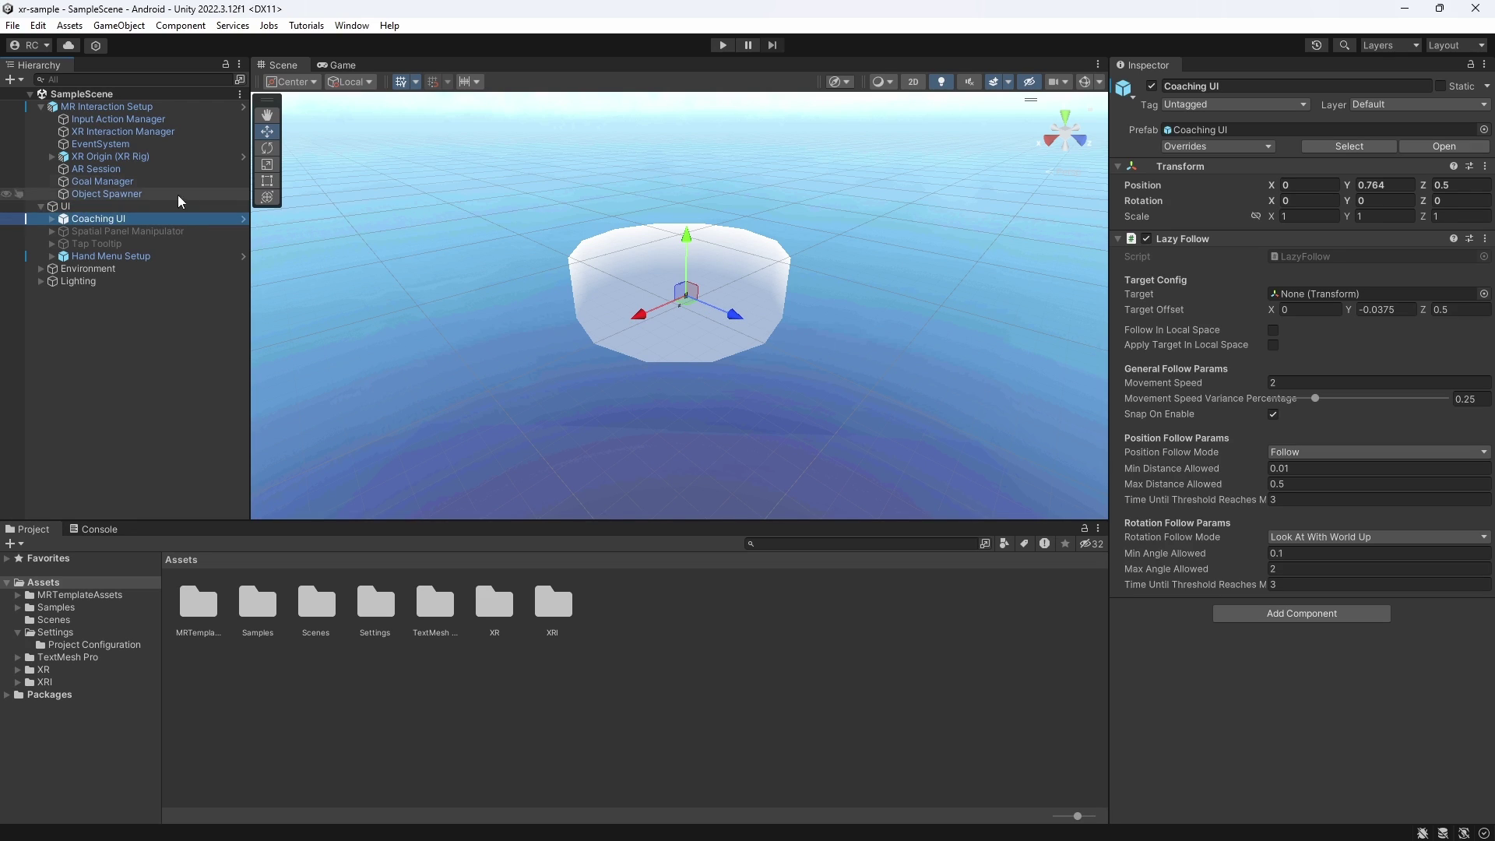
key("f")
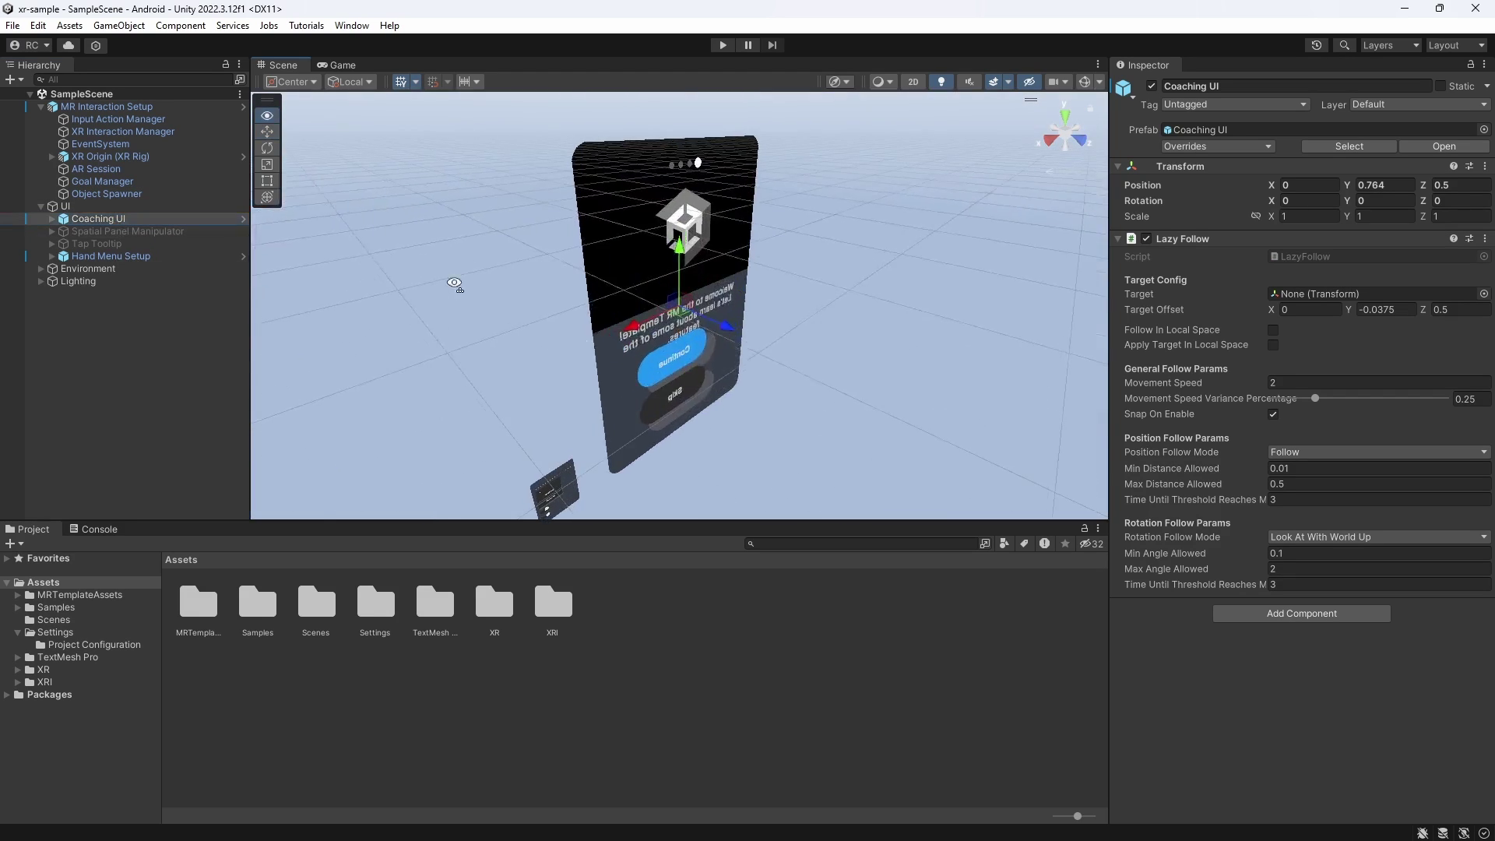
left_click_drag(457, 287, 913, 232, "alt")
left_click(1307, 256)
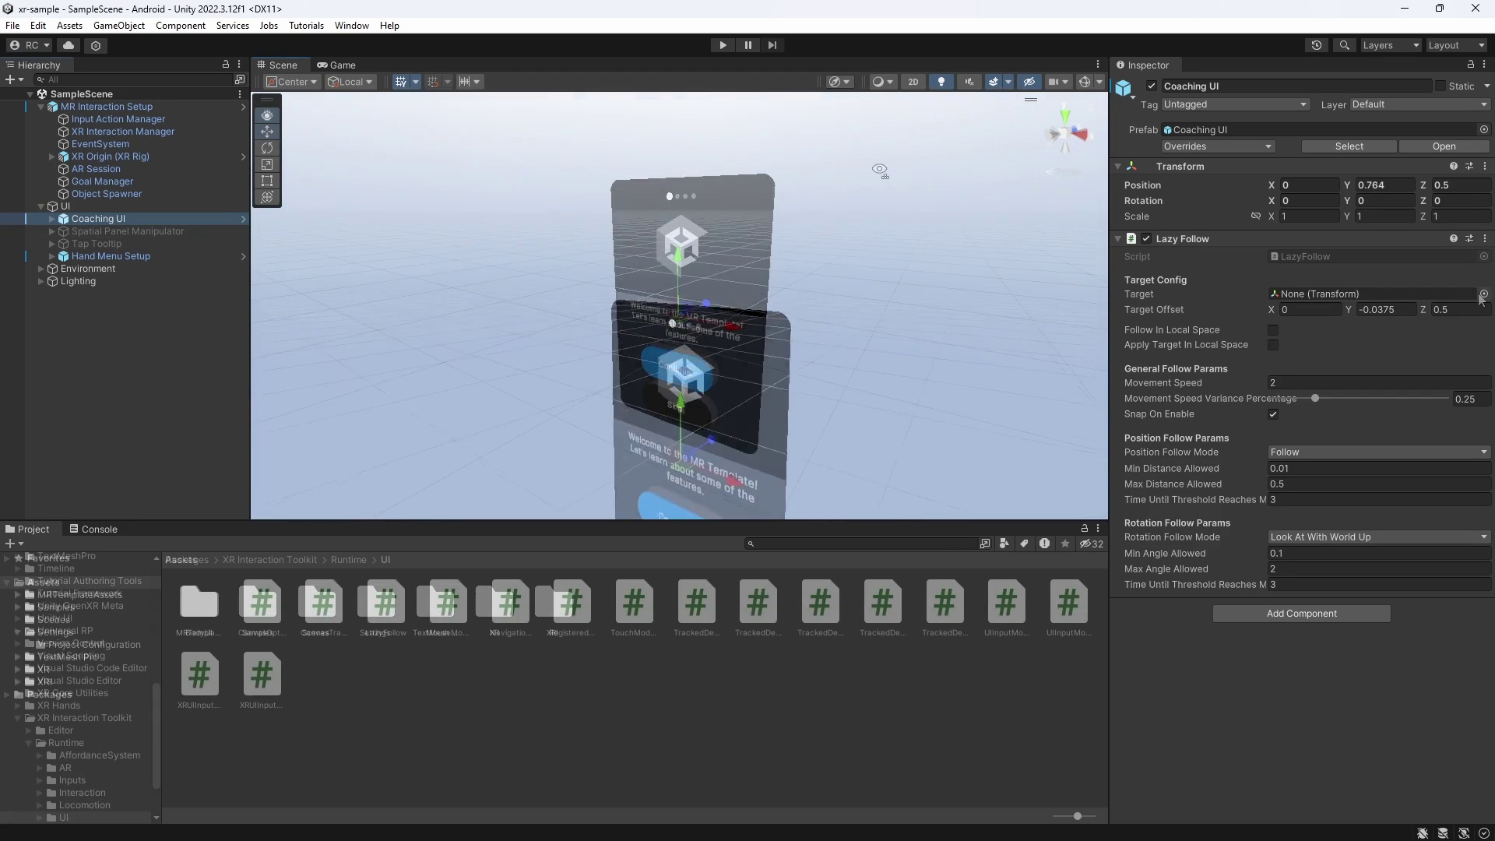
left_click(1483, 293)
type("came")
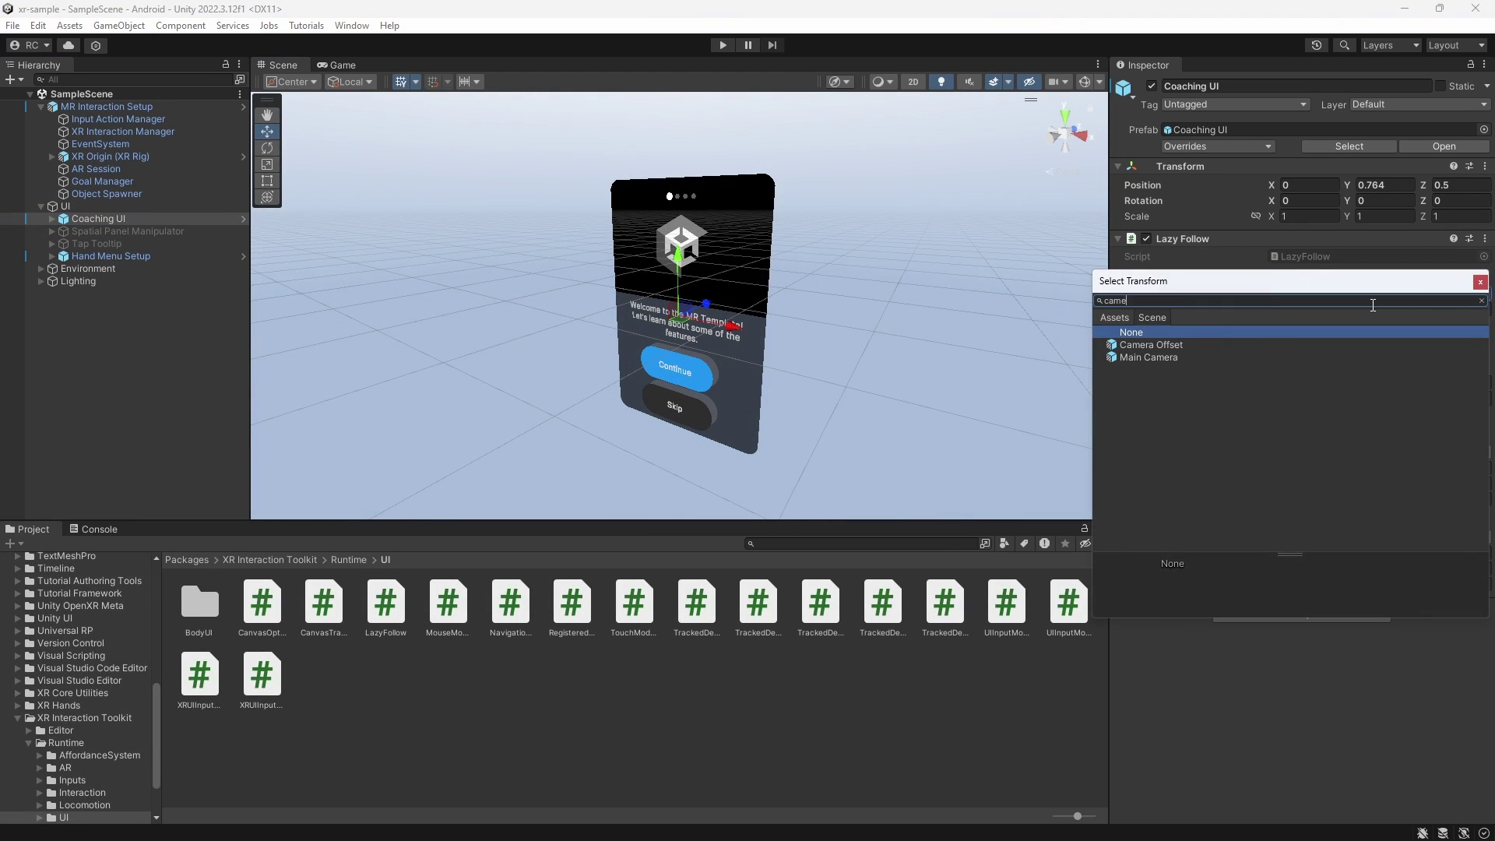
key("Down")
key("Down")
key("Return")
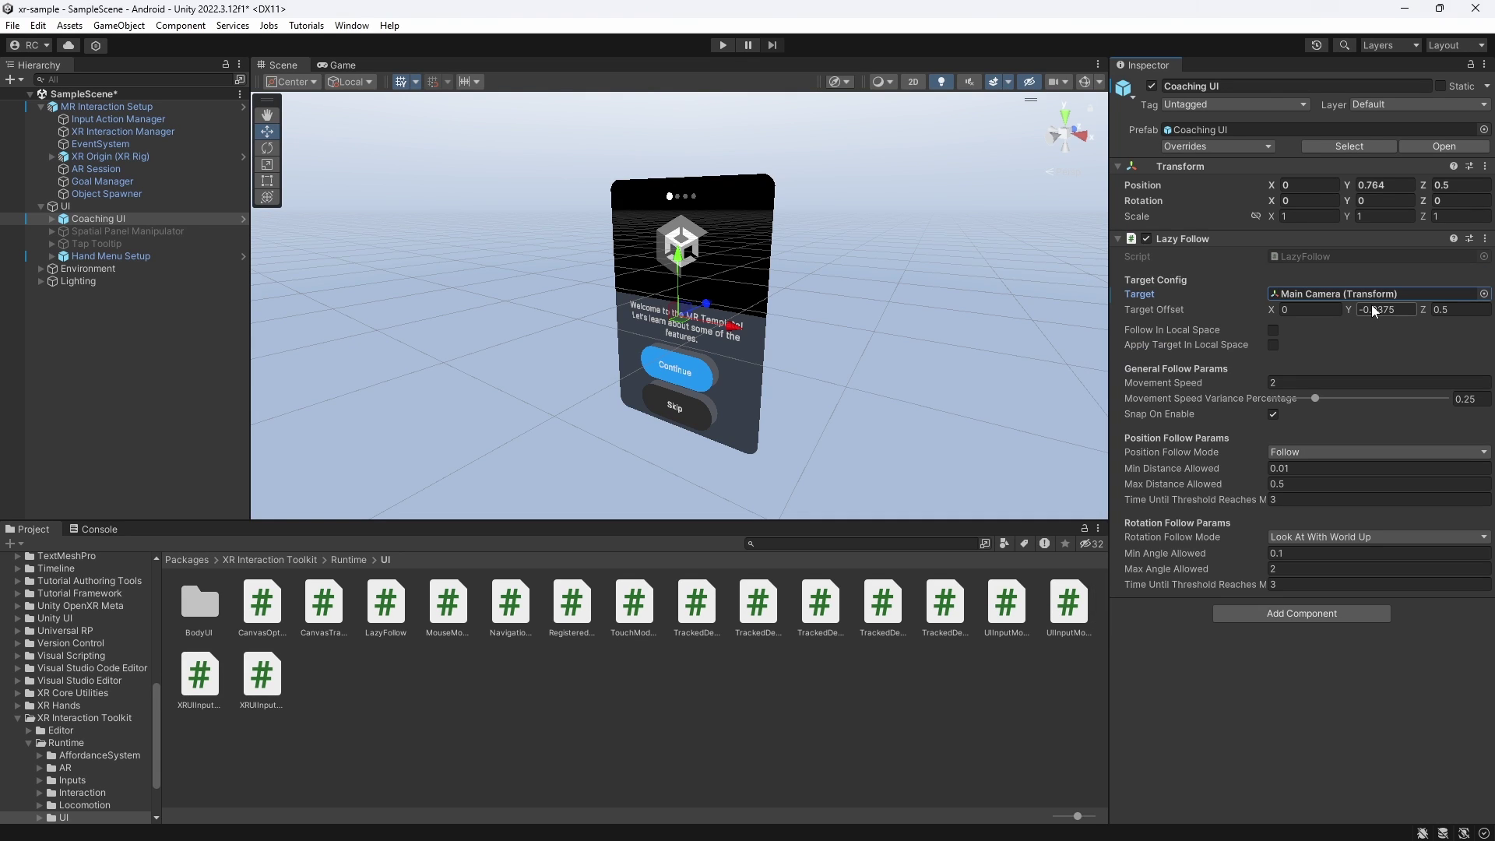
Step: Check Hand Menu Setup's palm anchors, trying Left and Right handedness before restoring Either
left_click(151, 255)
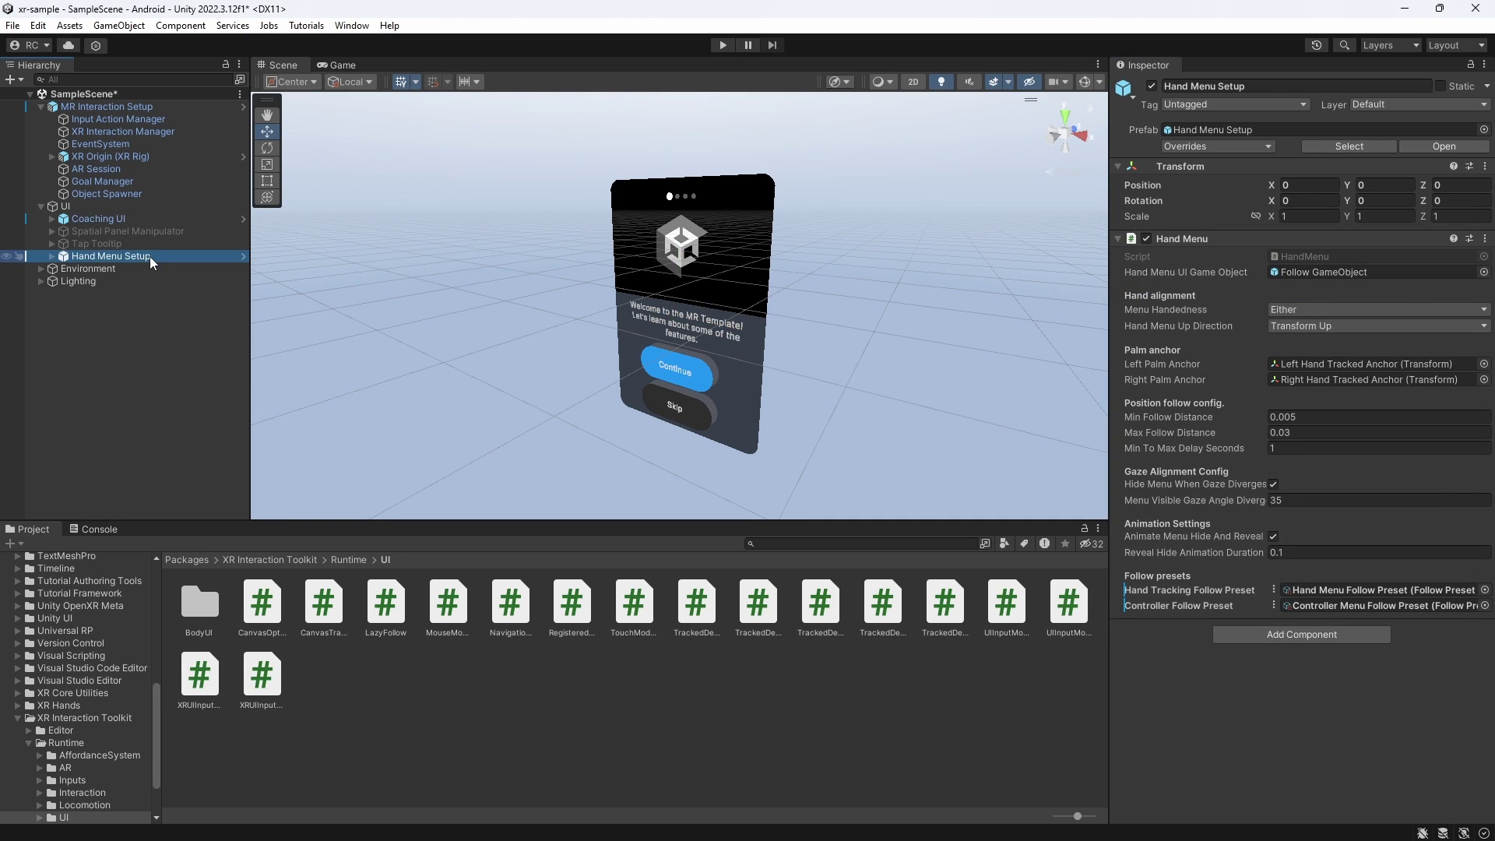
key("Right")
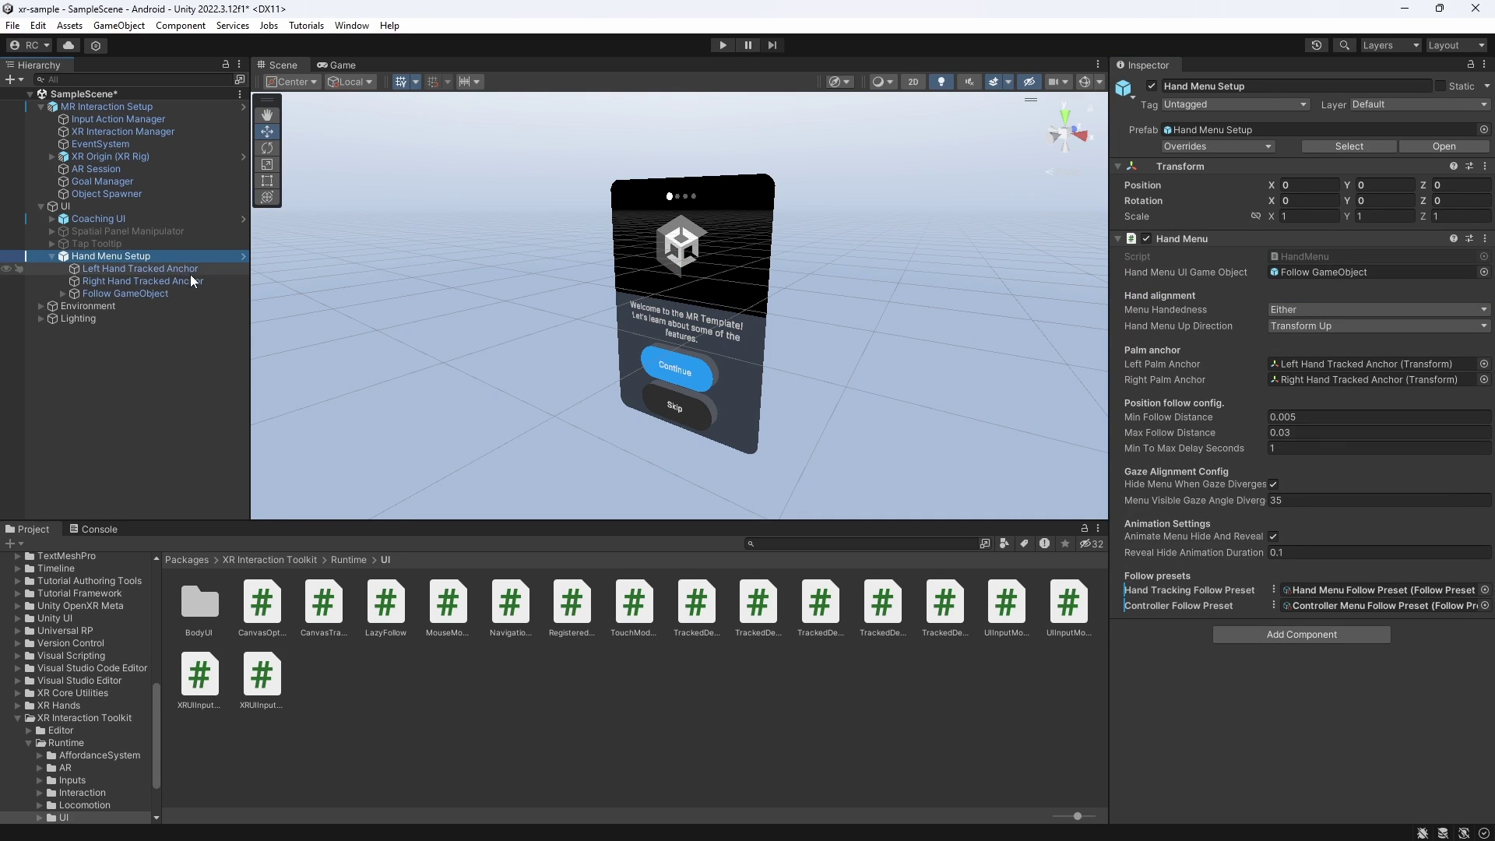
left_click(1298, 371)
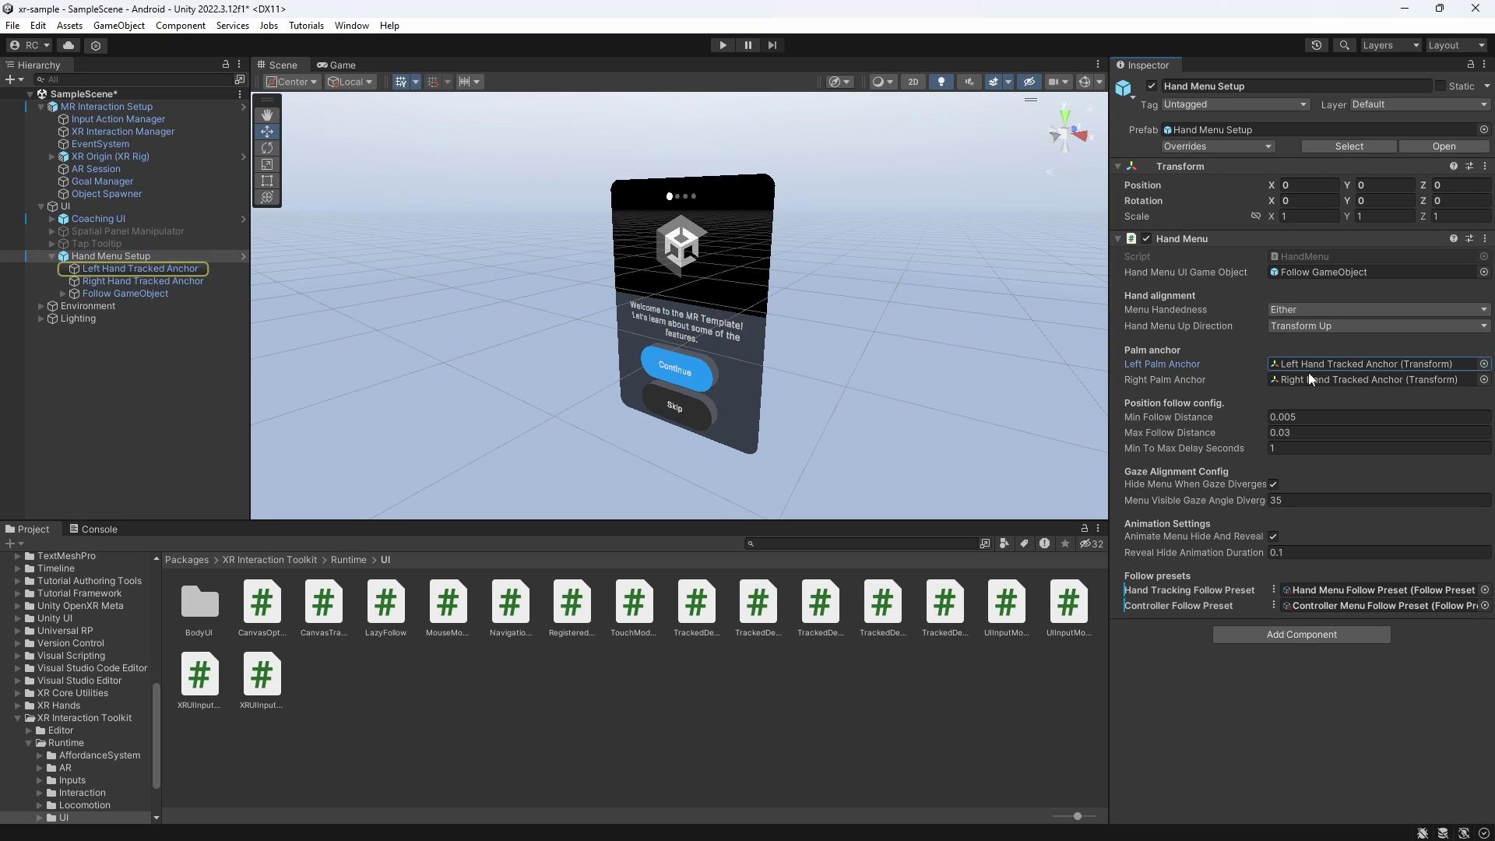
left_click(1323, 380)
left_click(1292, 312)
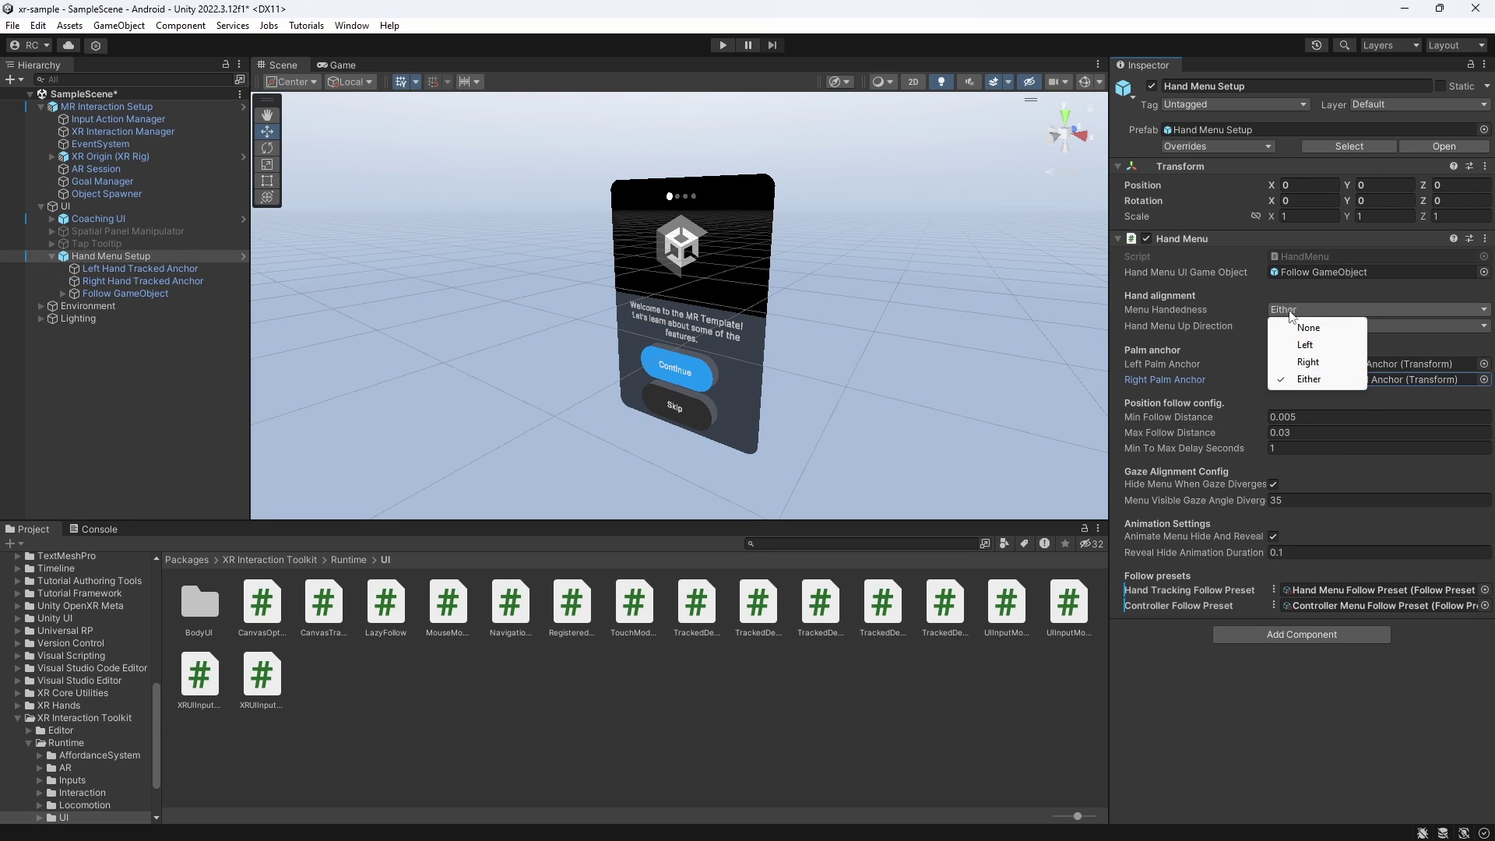
left_click(1307, 345)
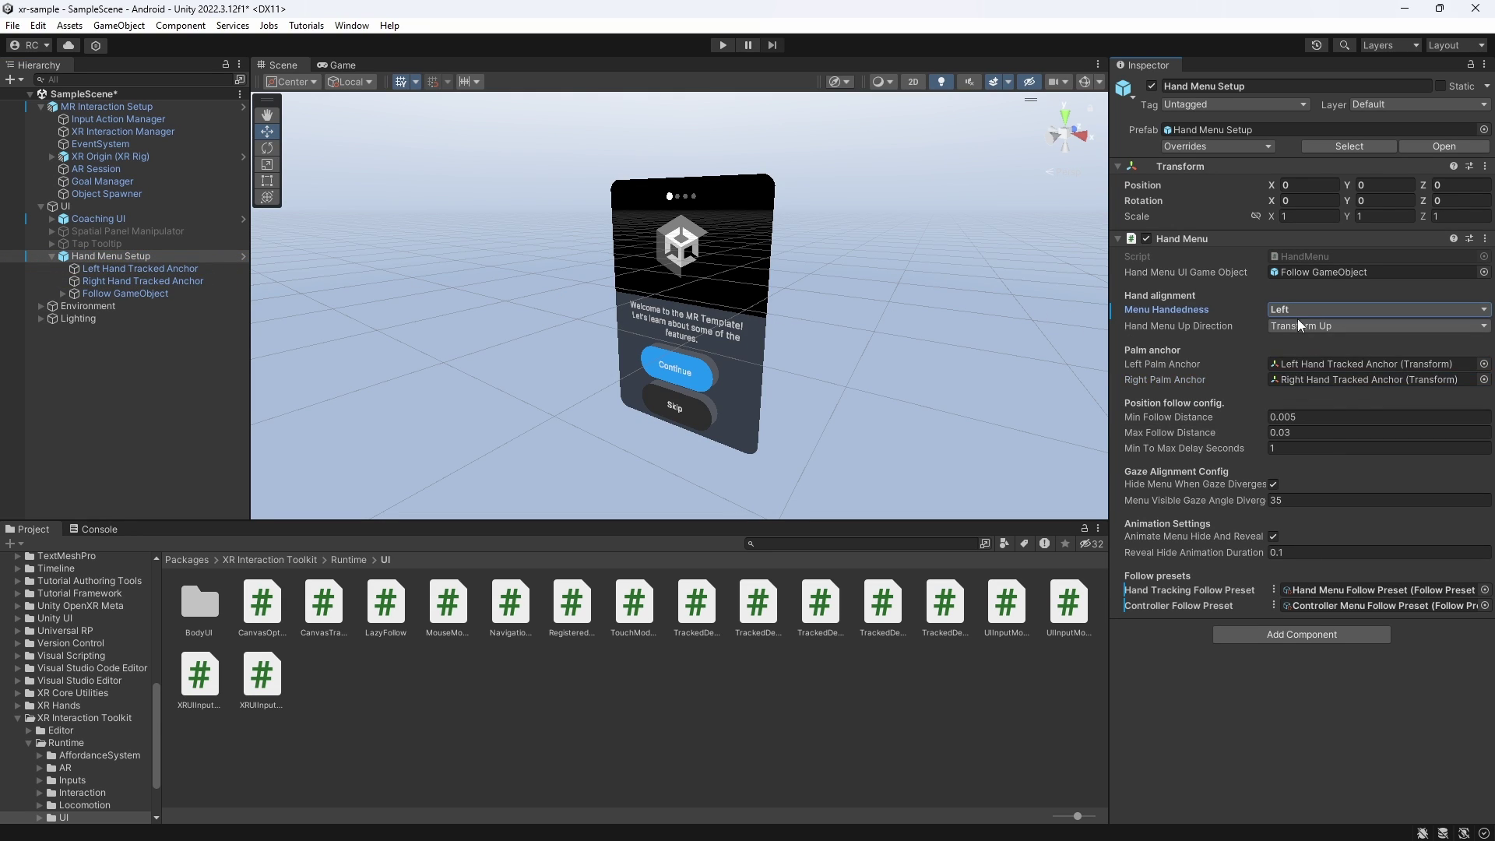
left_click(1289, 315)
left_click(1309, 362)
left_click(1296, 313)
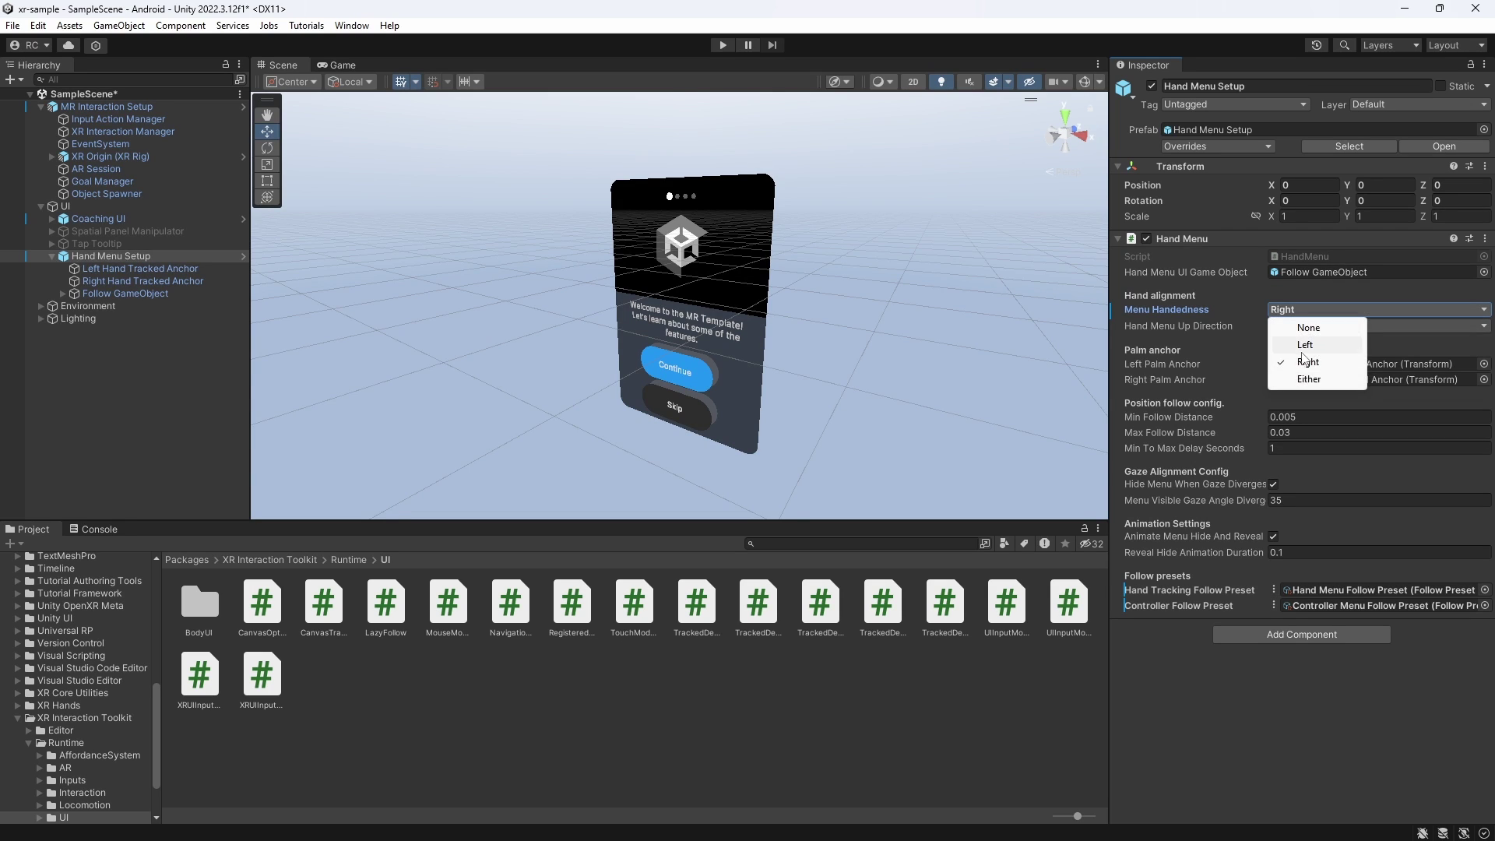
left_click(1306, 383)
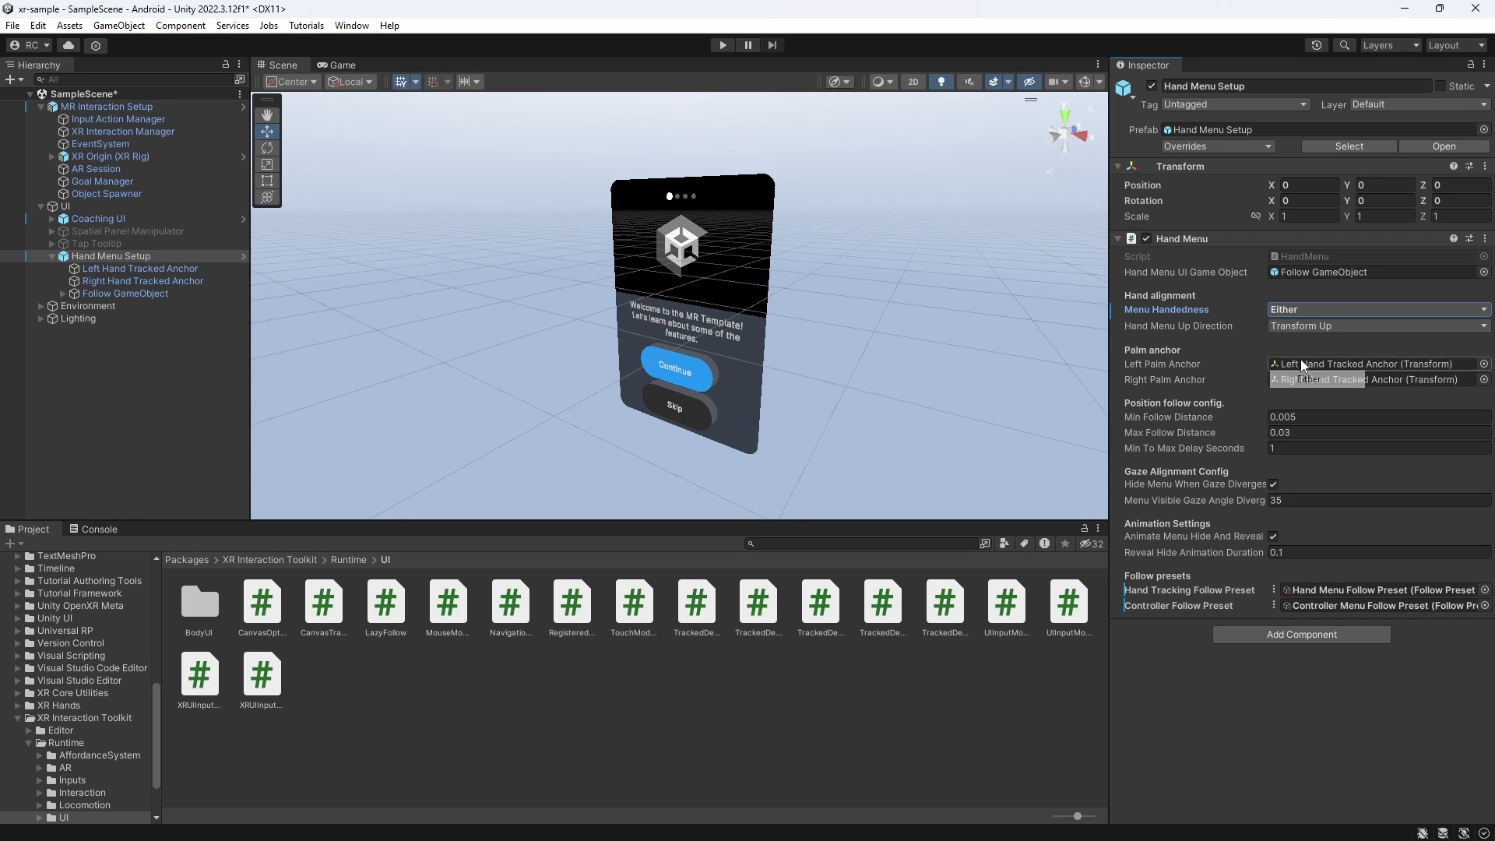
Step: Frame the Spatial Panel Manipulator and collapse its Skinned Mesh Renderer, Rigidbody and Box Collider components
left_click(125, 231)
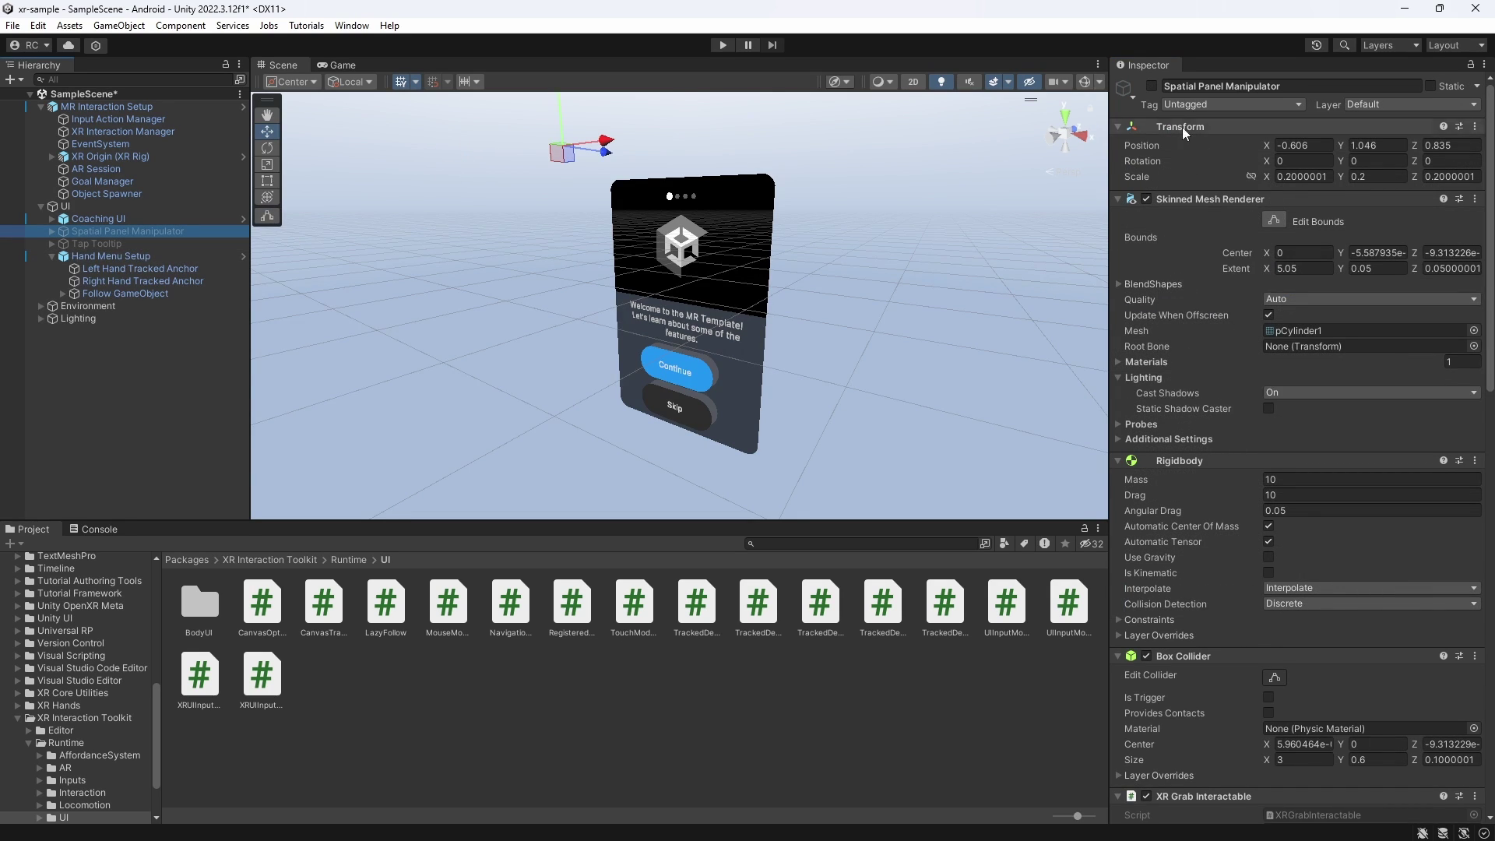
left_click_drag(498, 218, 868, 333, "alt")
key("f")
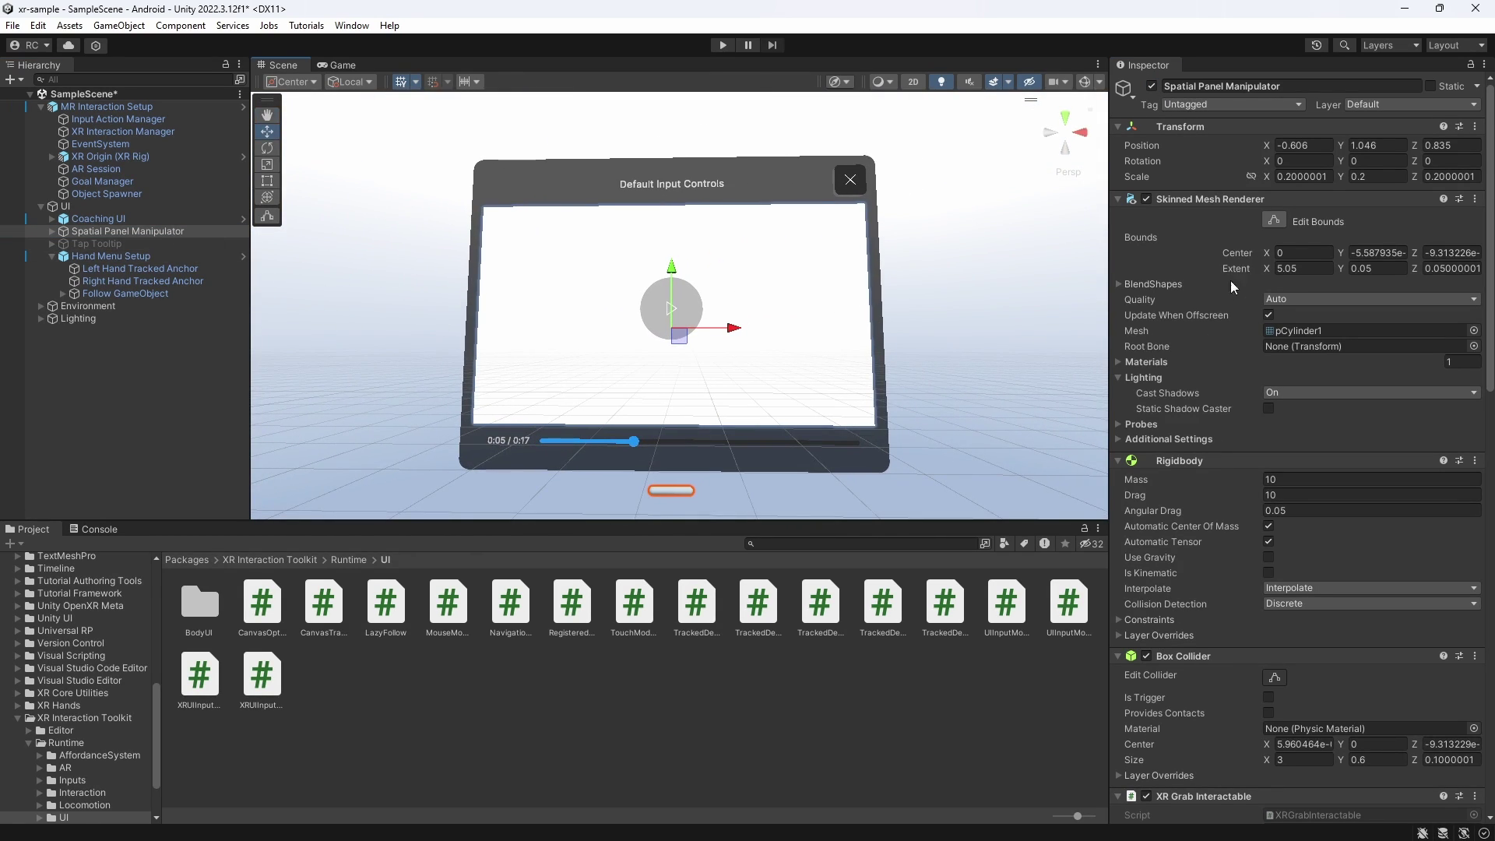
left_click(1212, 200)
left_click(1219, 213)
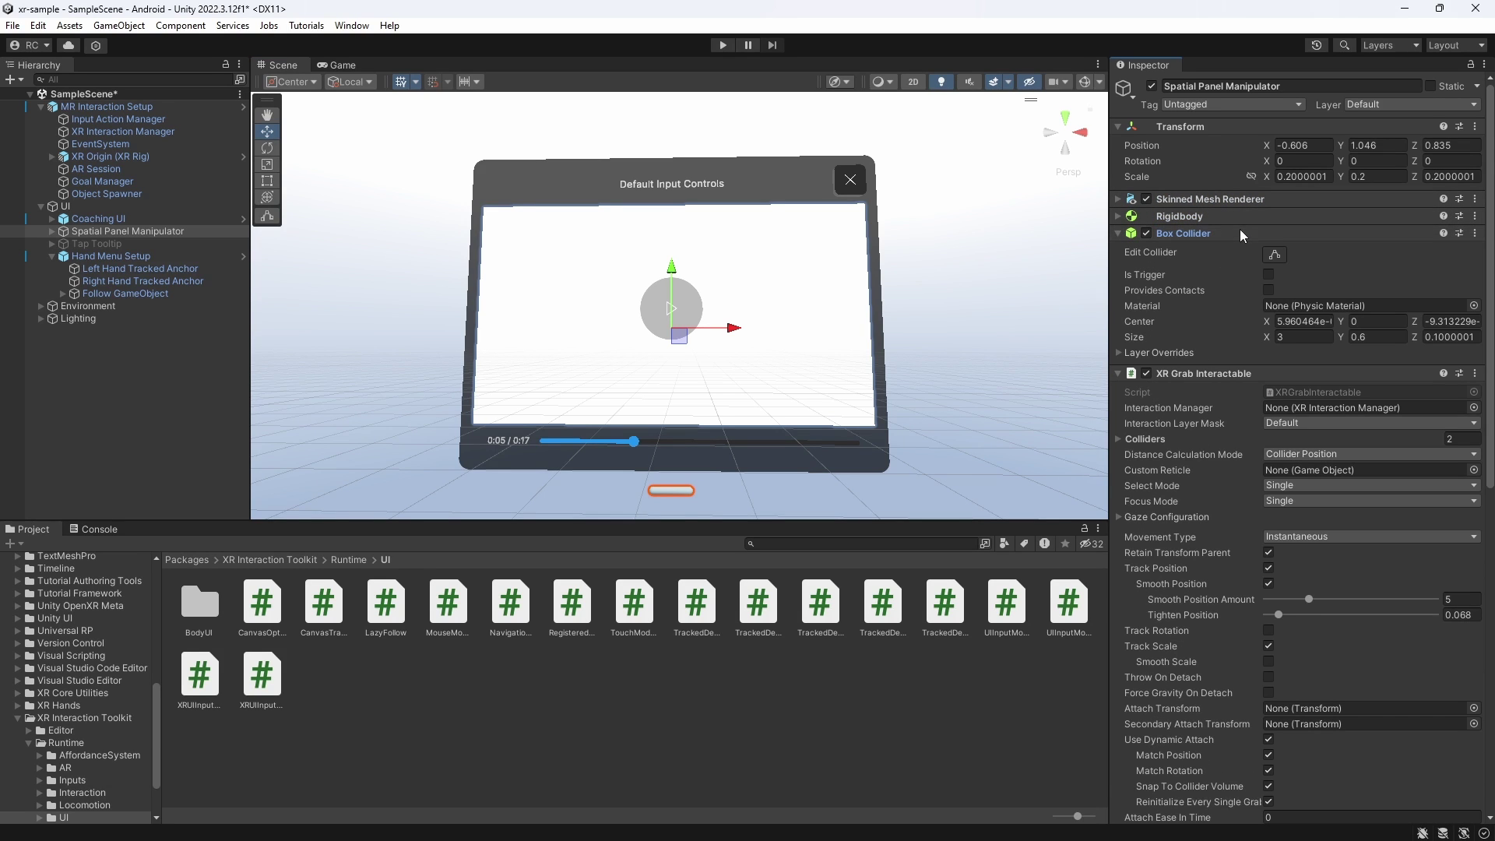
left_click(1239, 233)
left_click(1227, 251)
left_click(1227, 251)
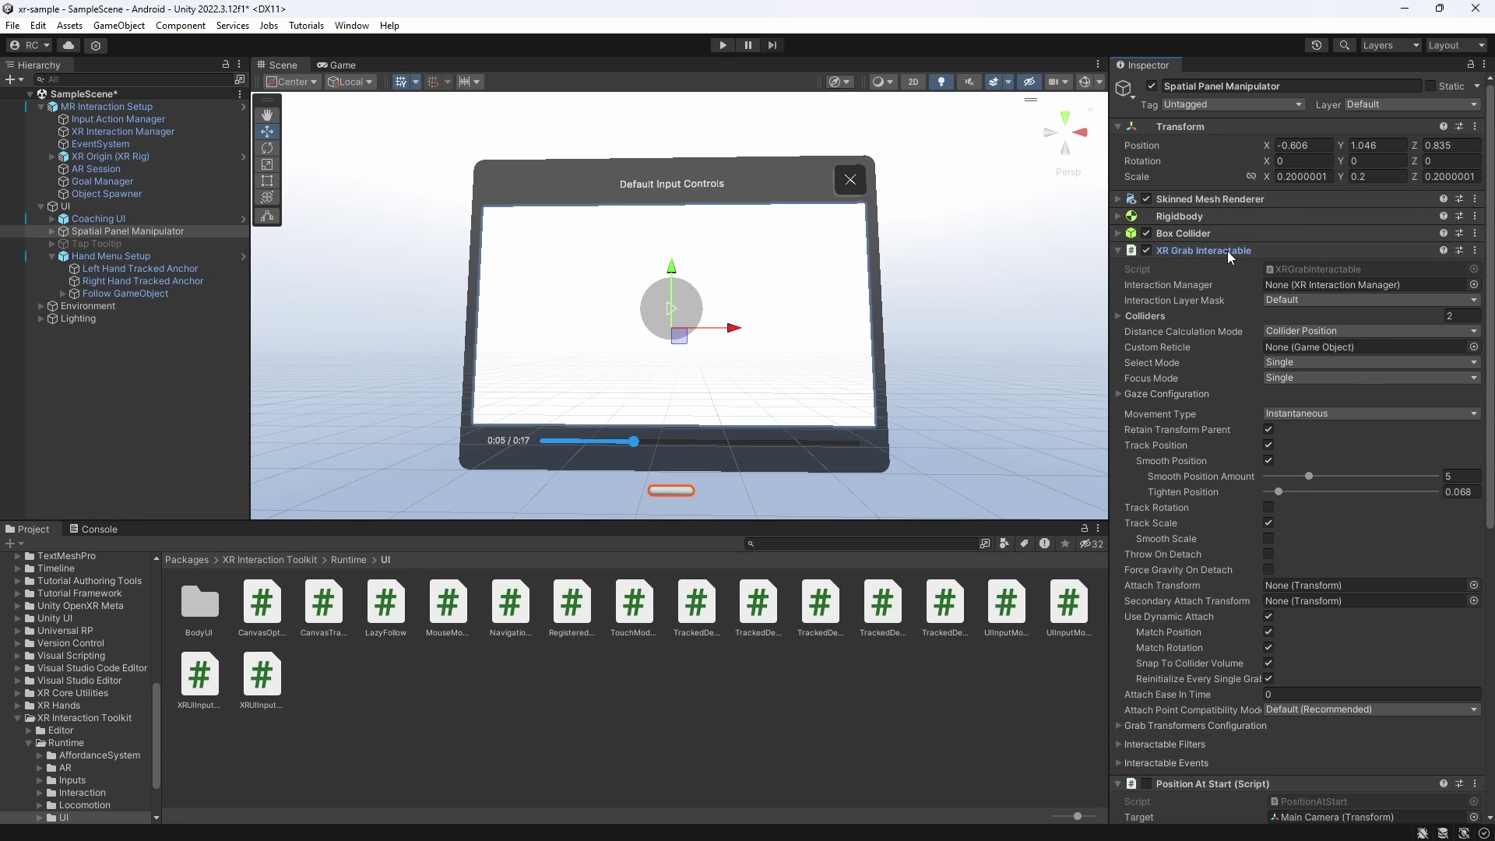
Step: Expand the manipulator's children and browse Interaction Affordance and its Color Affordance child
left_click(52, 231)
left_click(180, 243)
key("f")
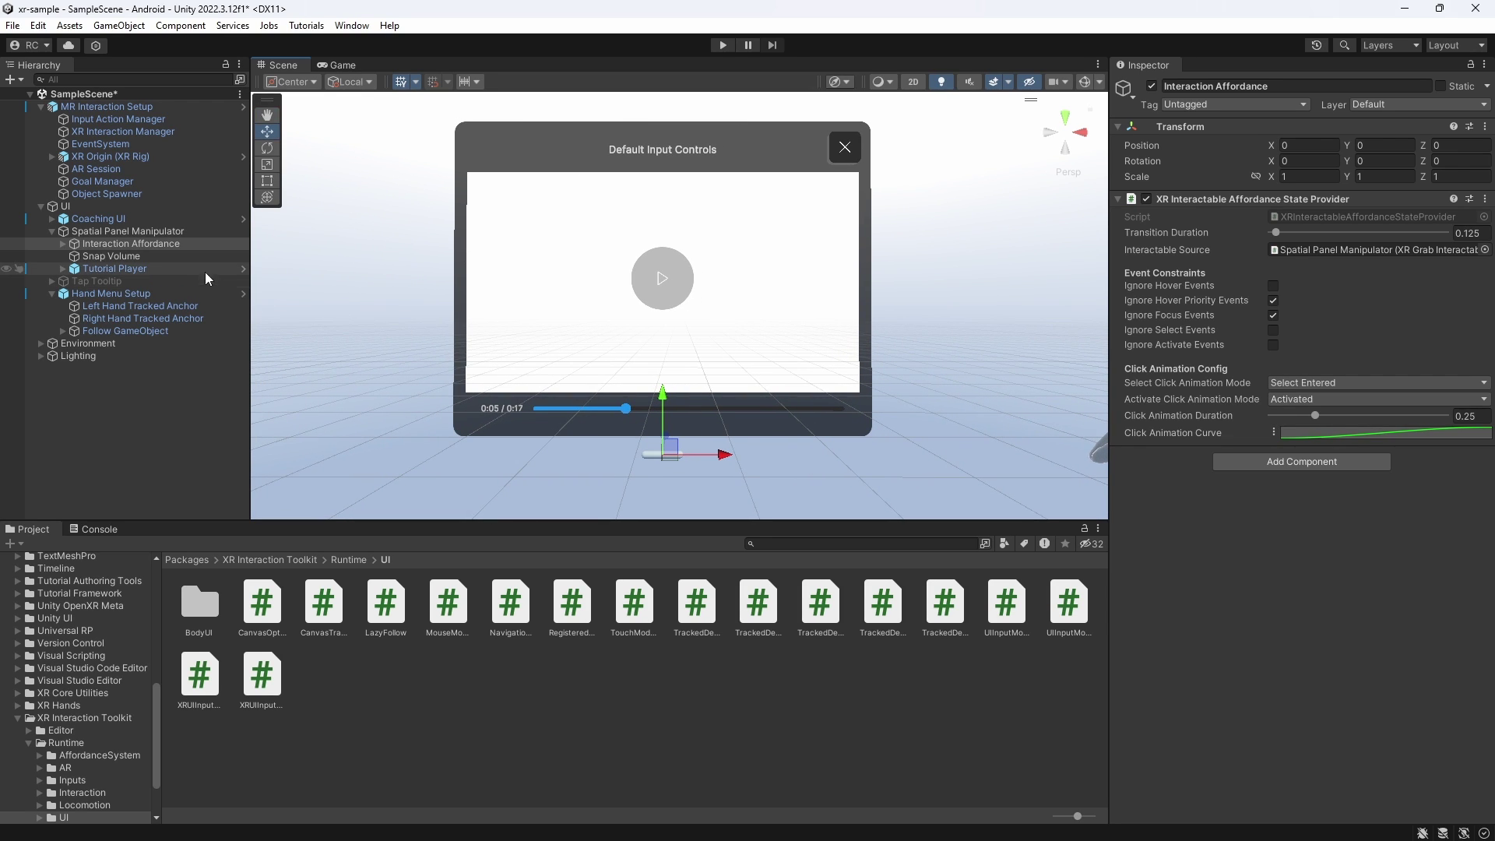
left_click(162, 244)
key("Right")
key("Down")
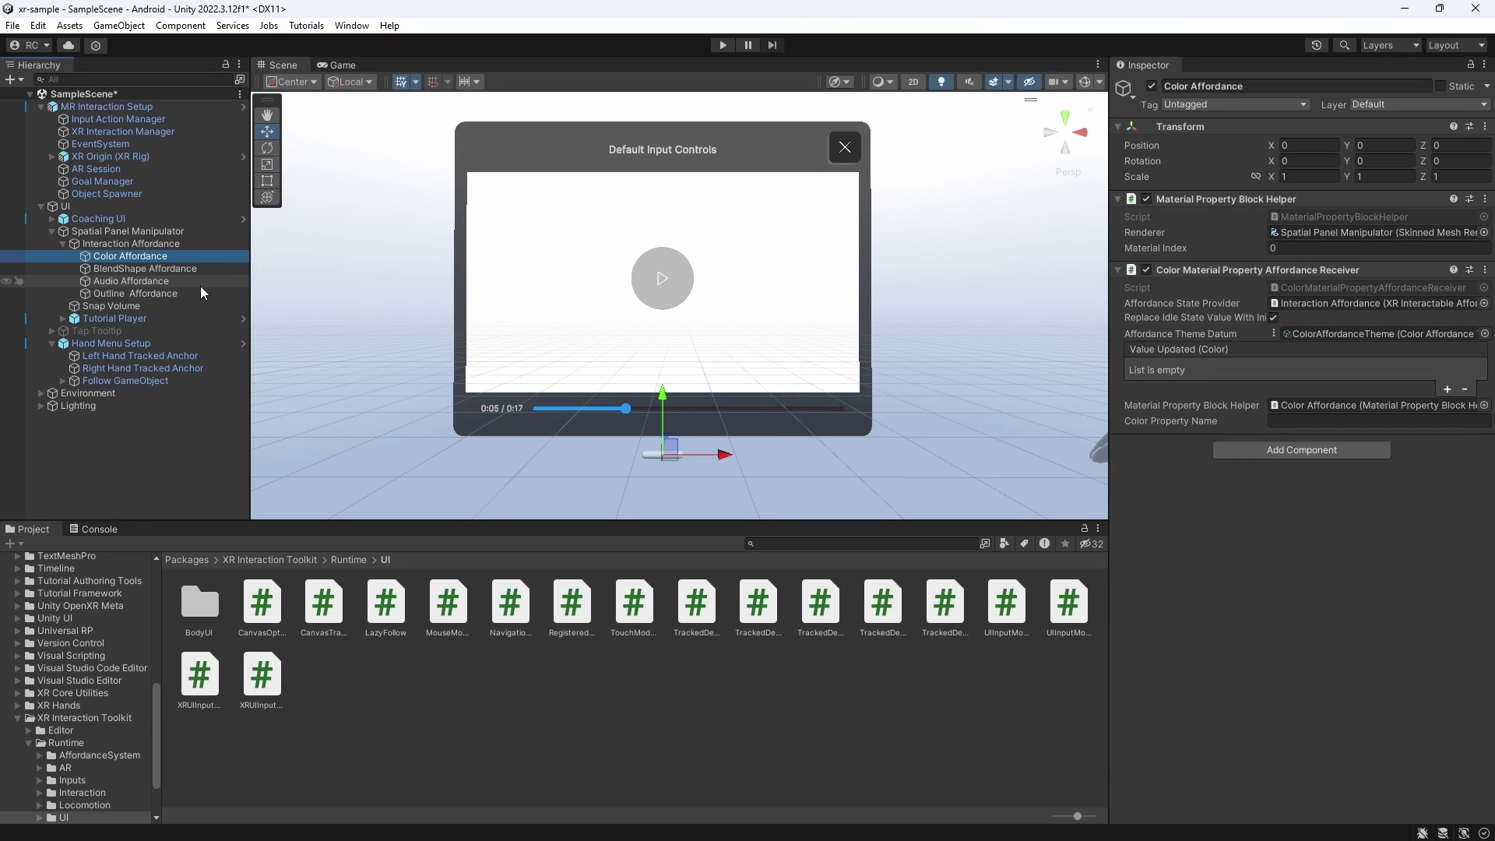
key("Up")
key("Down")
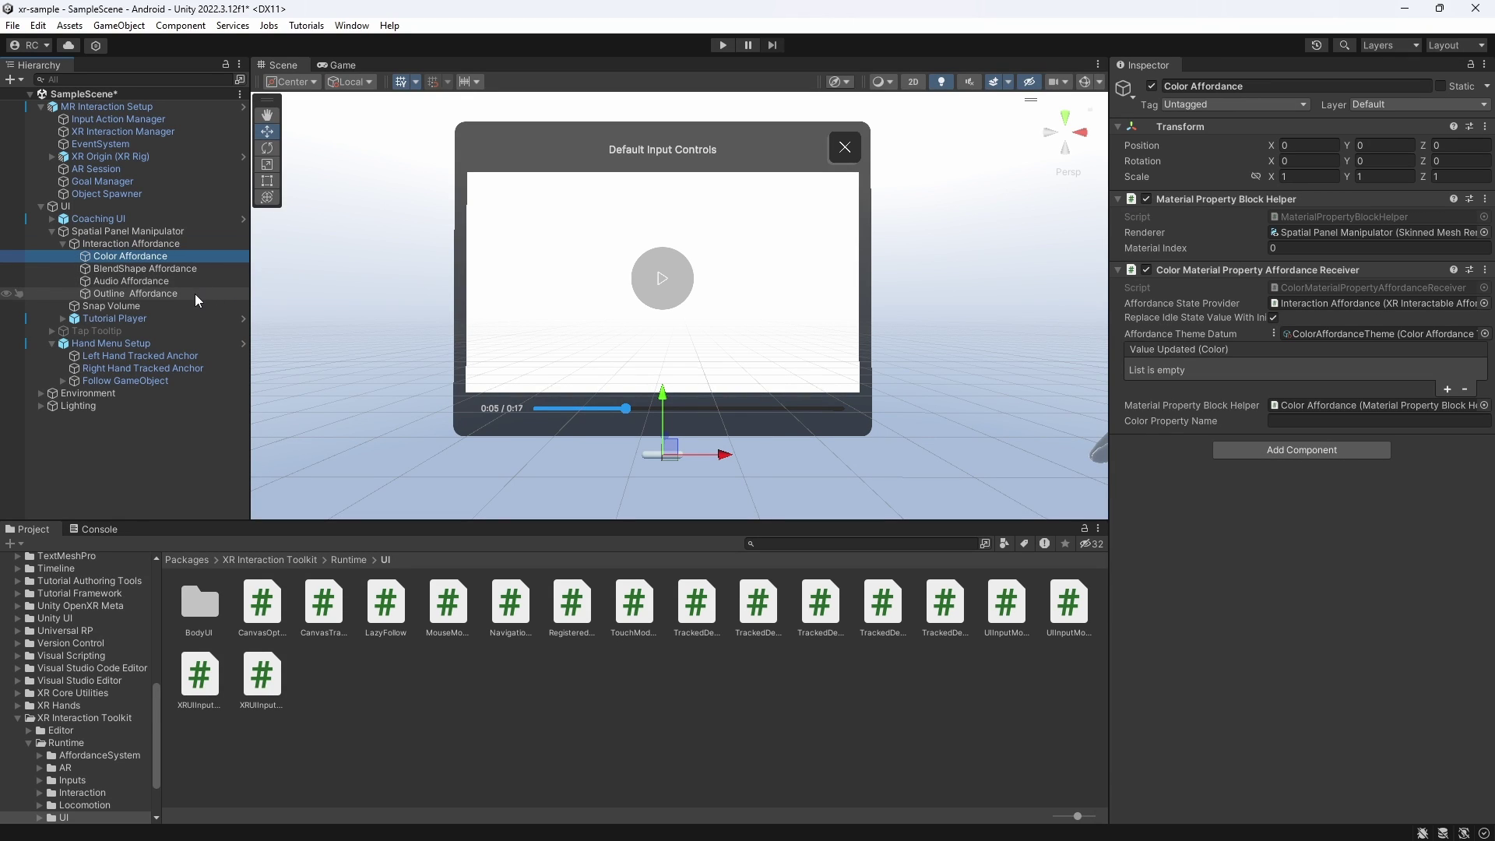
key("Up")
key("Left")
key("Left")
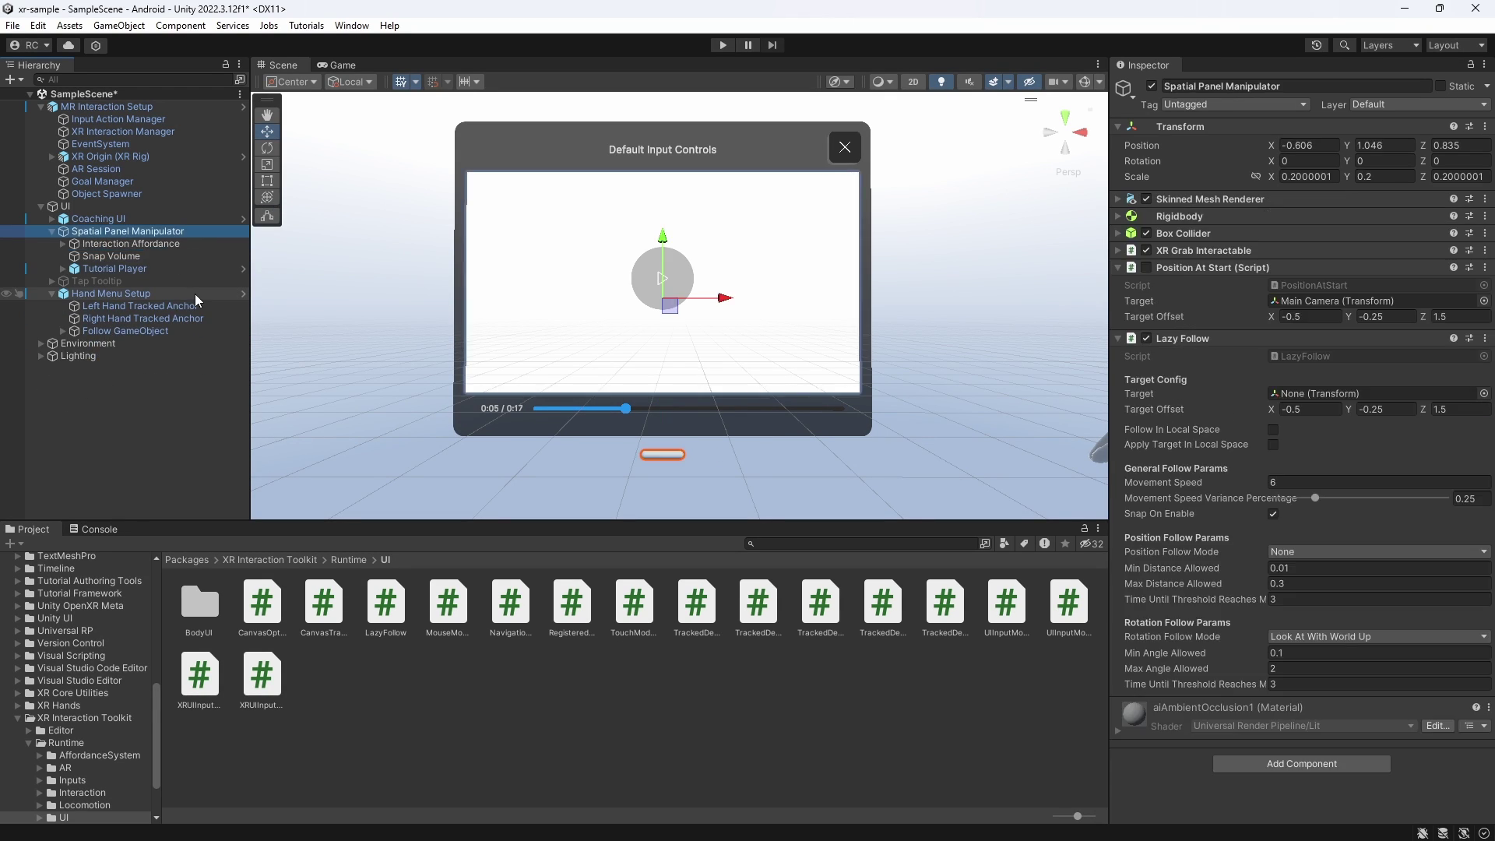
key("Down")
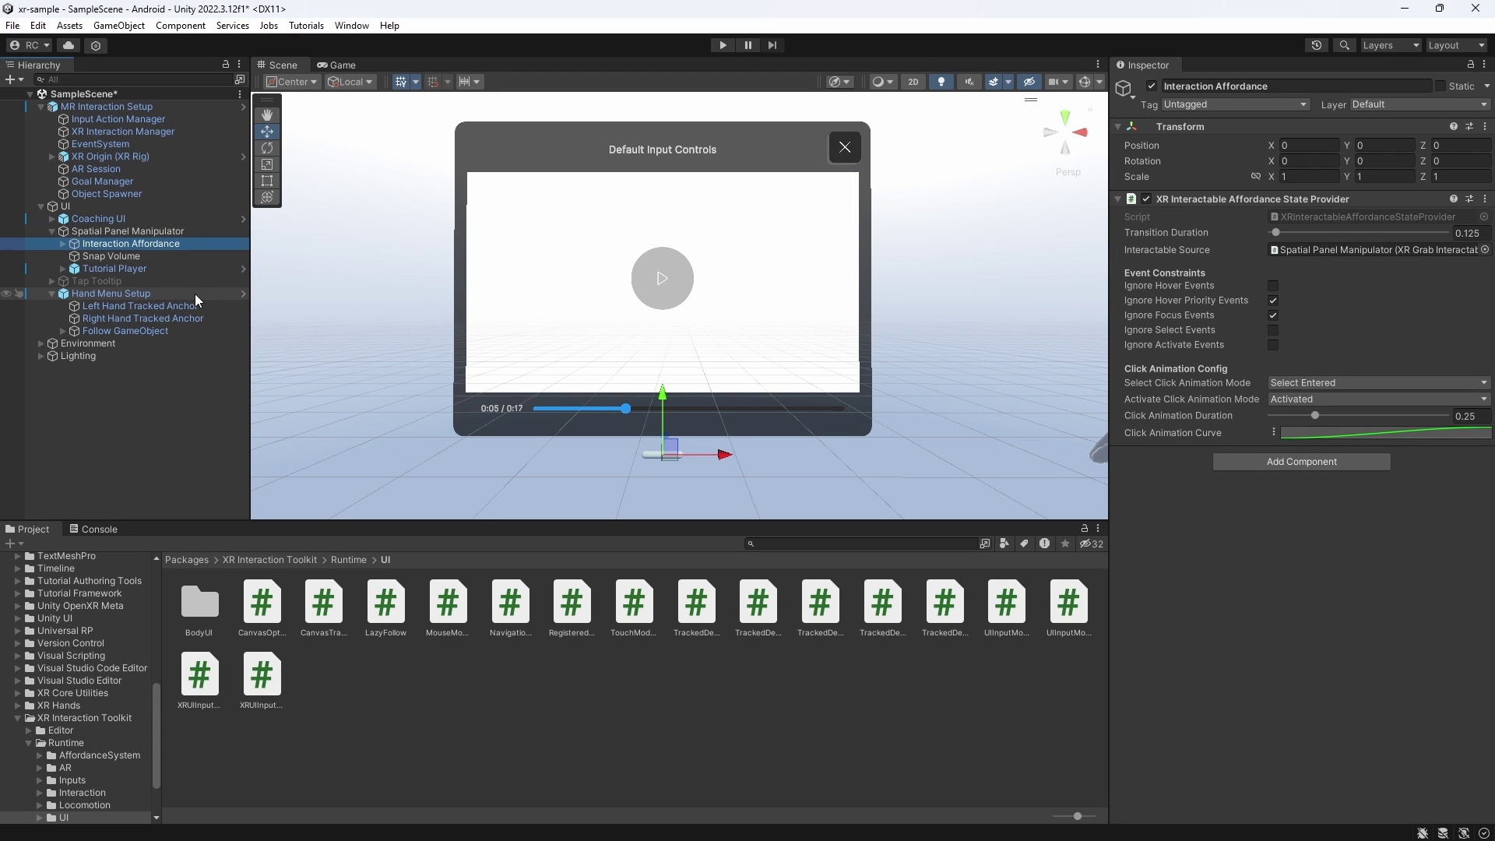
Step: Select Snap Volume and show its Box Collider's editable bounds in the scene
key("Down")
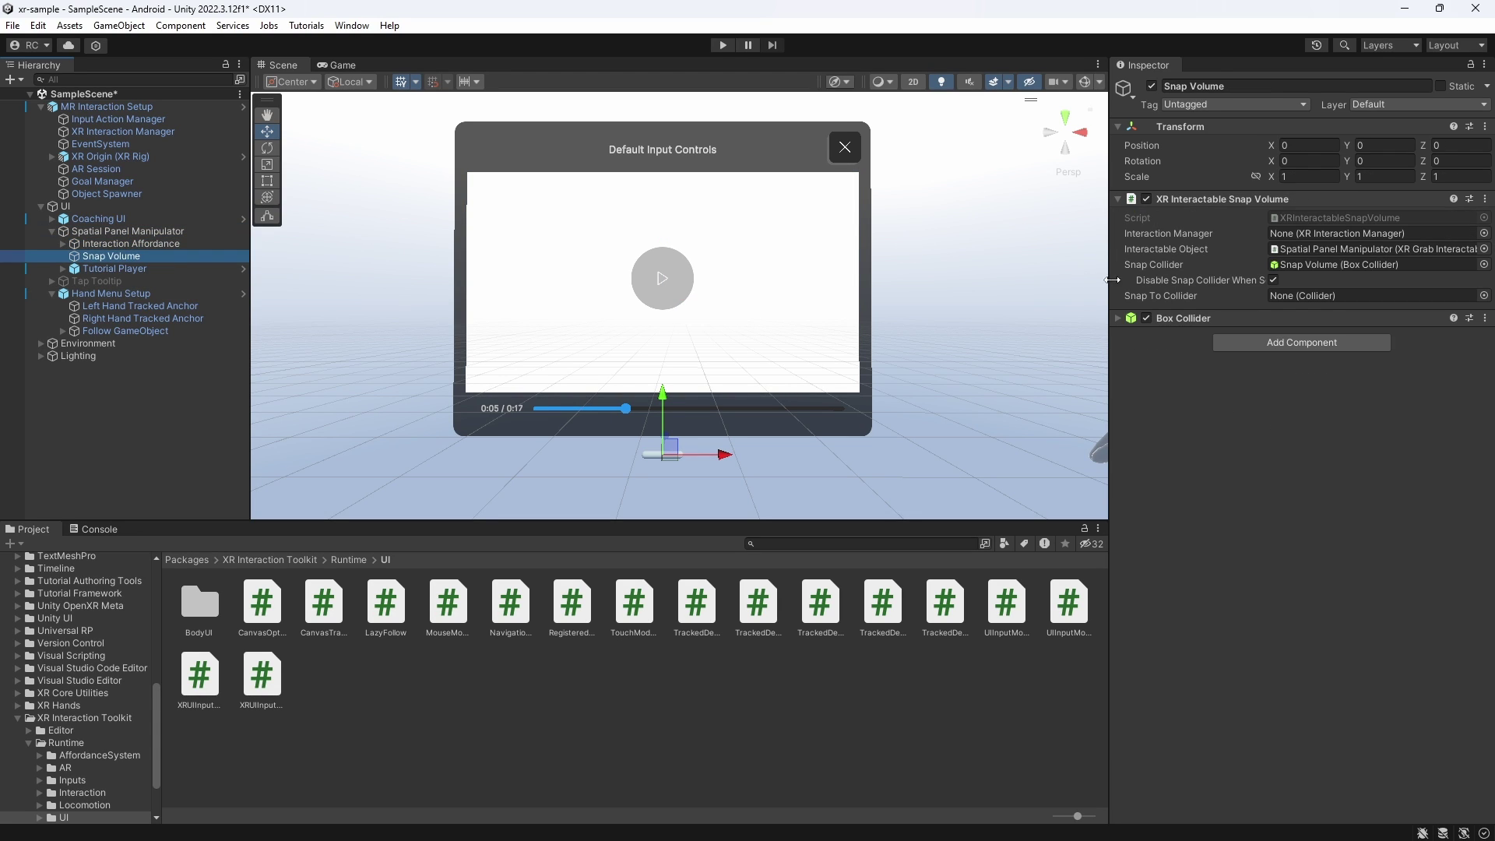
left_click(1118, 319)
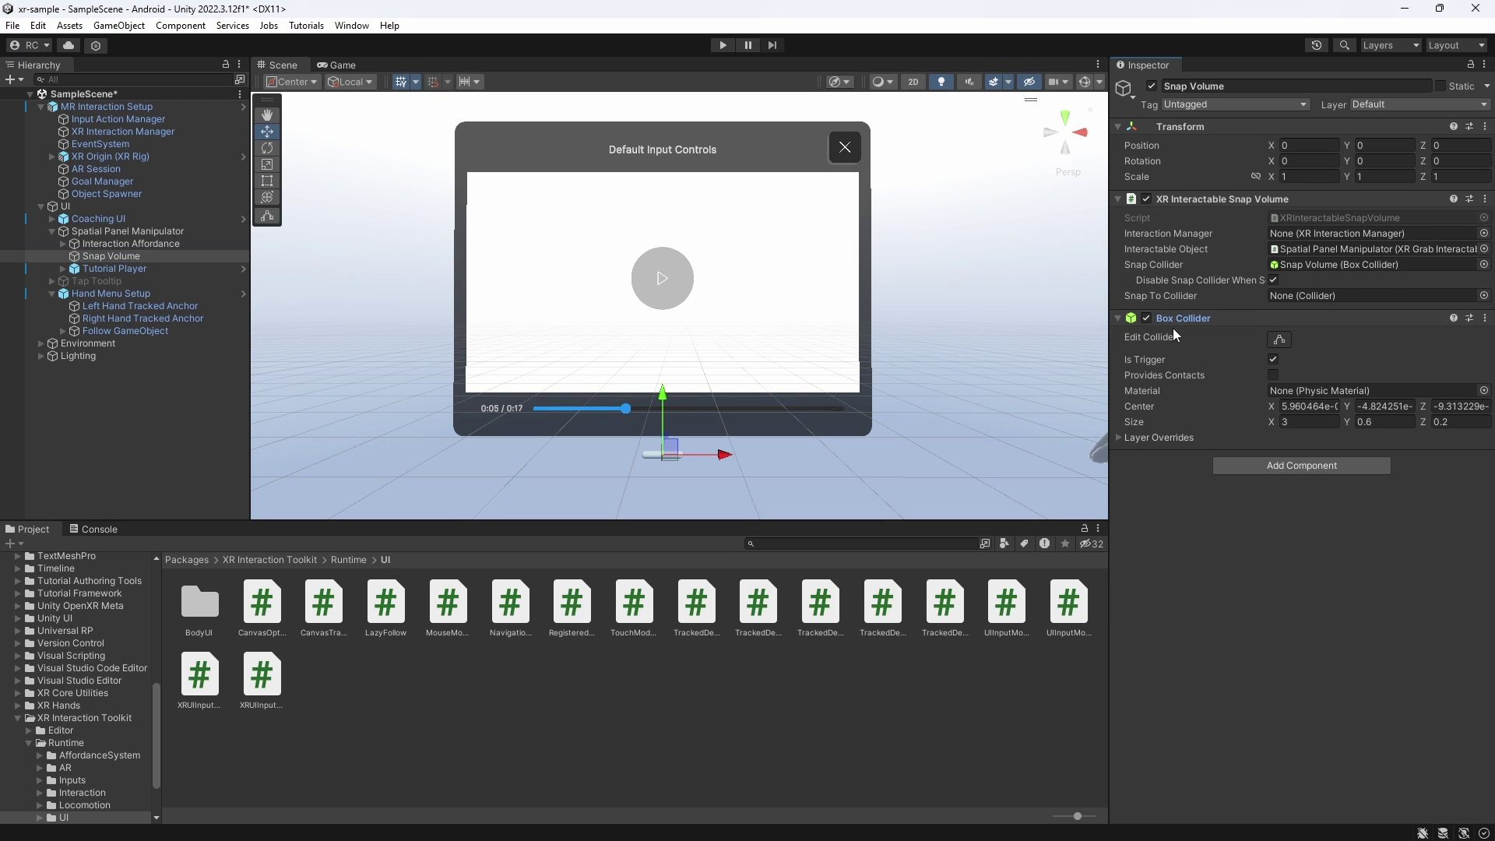
left_click(1278, 340)
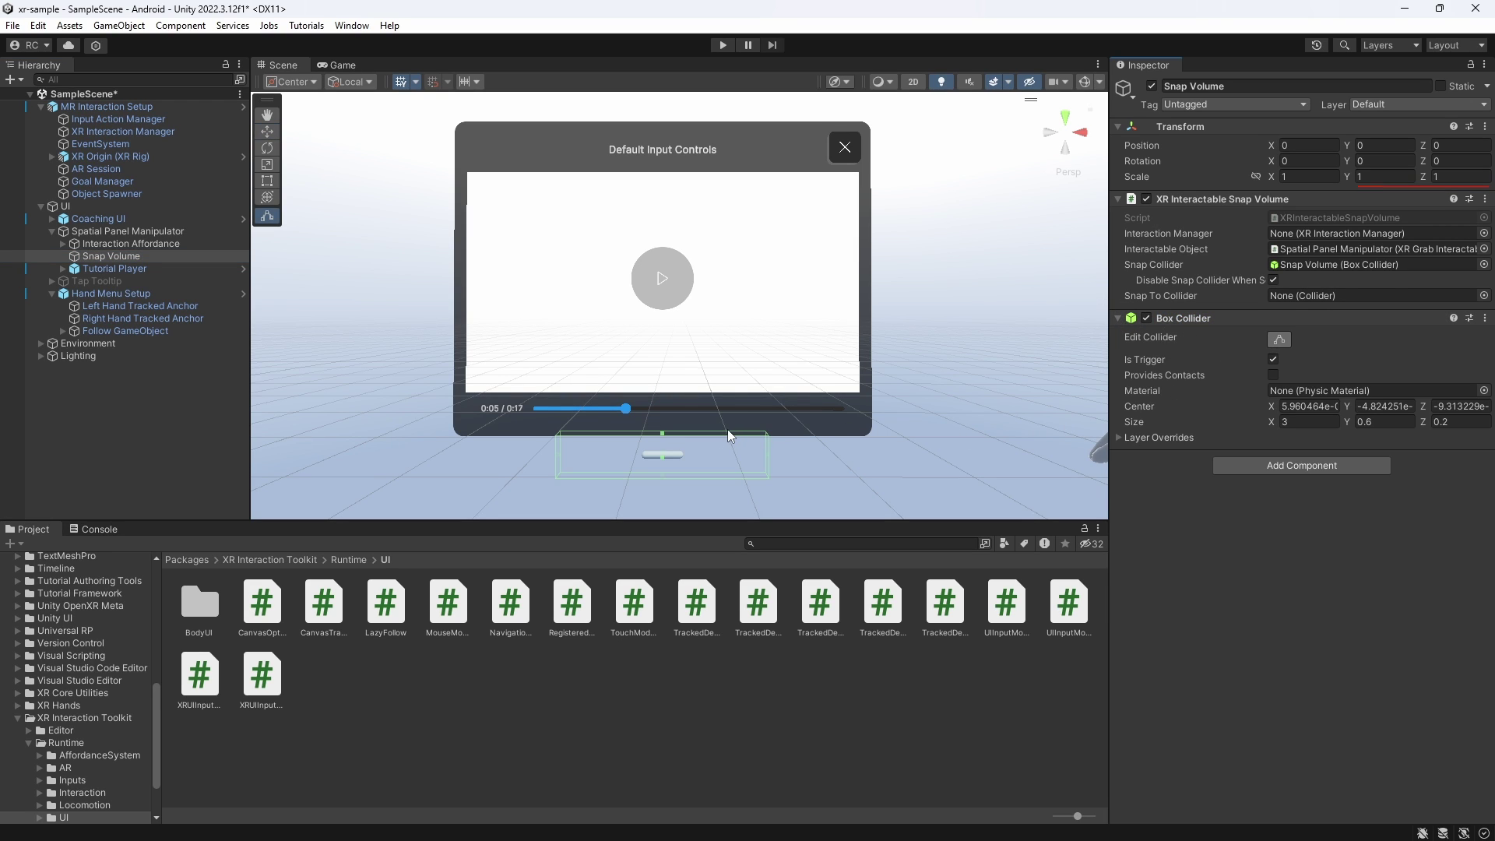
left_click_drag(730, 435, 725, 436, "alt")
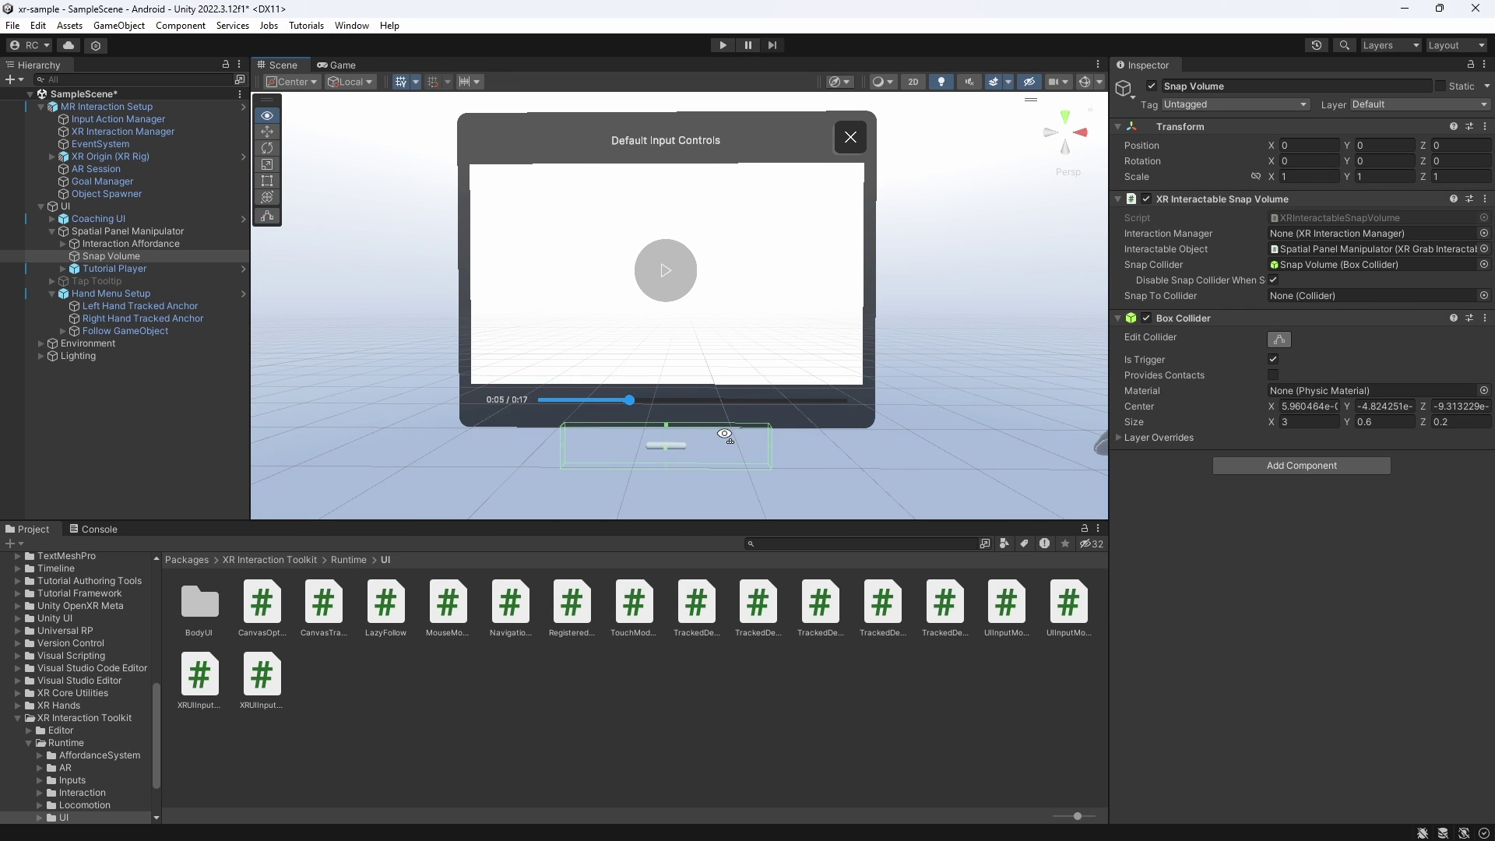
left_click_drag(724, 435, 720, 433, "alt")
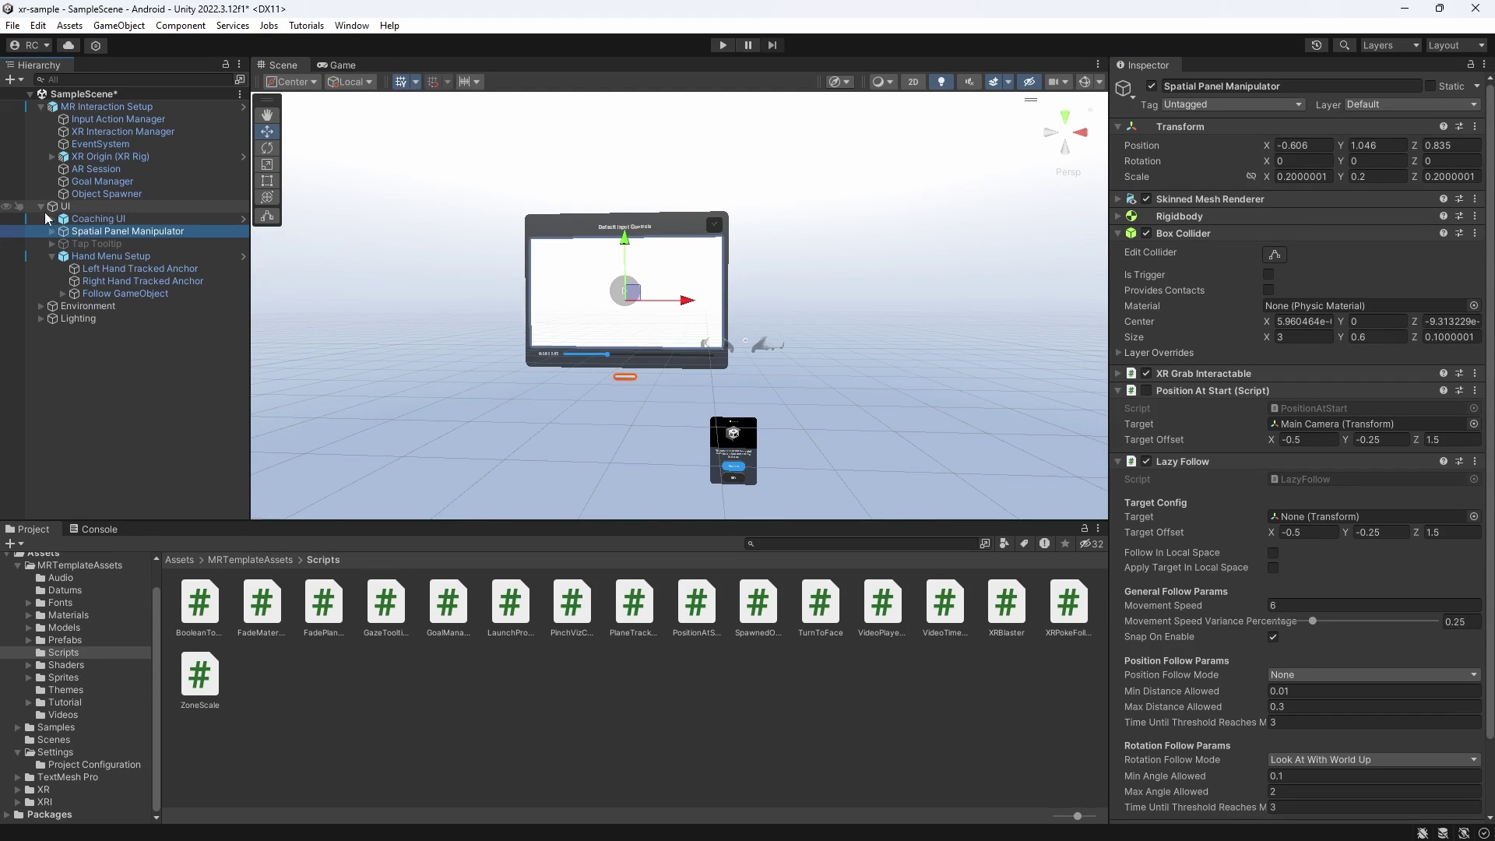
Step: Collapse UI and step through MR Interaction Setup's children down to AR Session
left_click(41, 206)
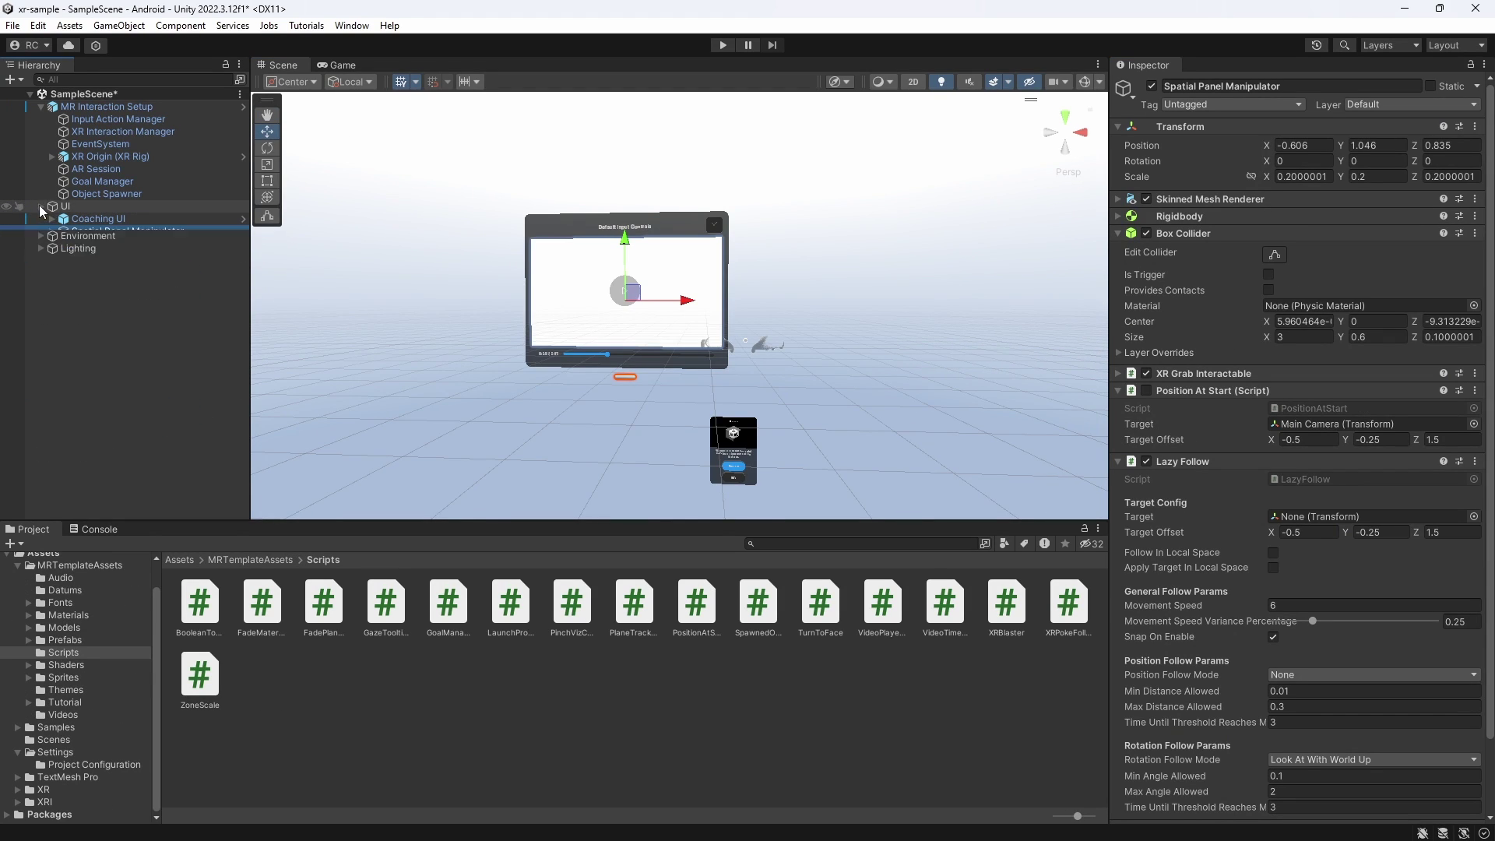
left_click(91, 109)
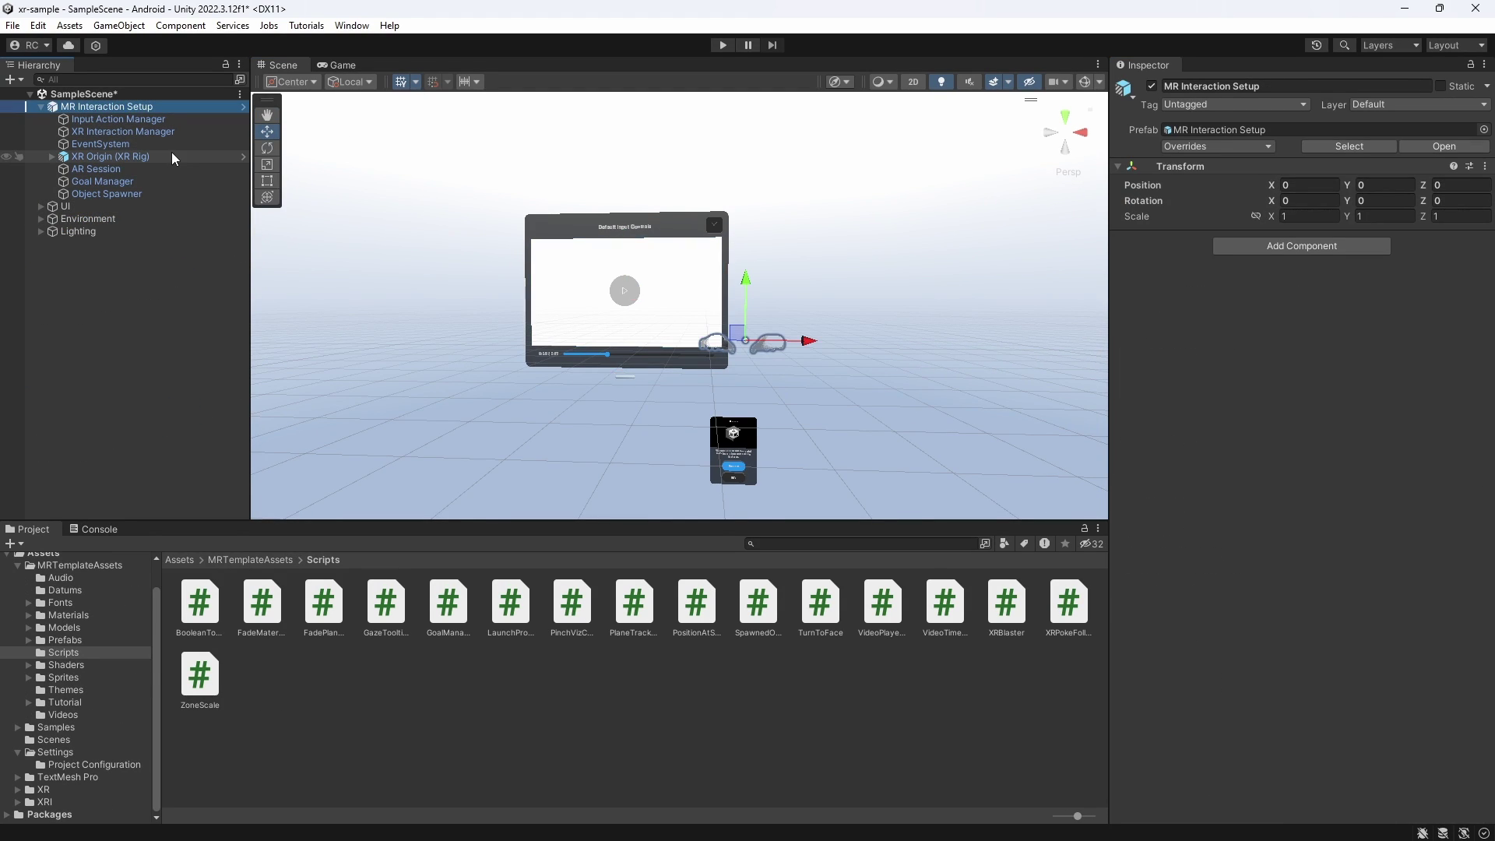
key("Down")
key("Down")
key("Down")
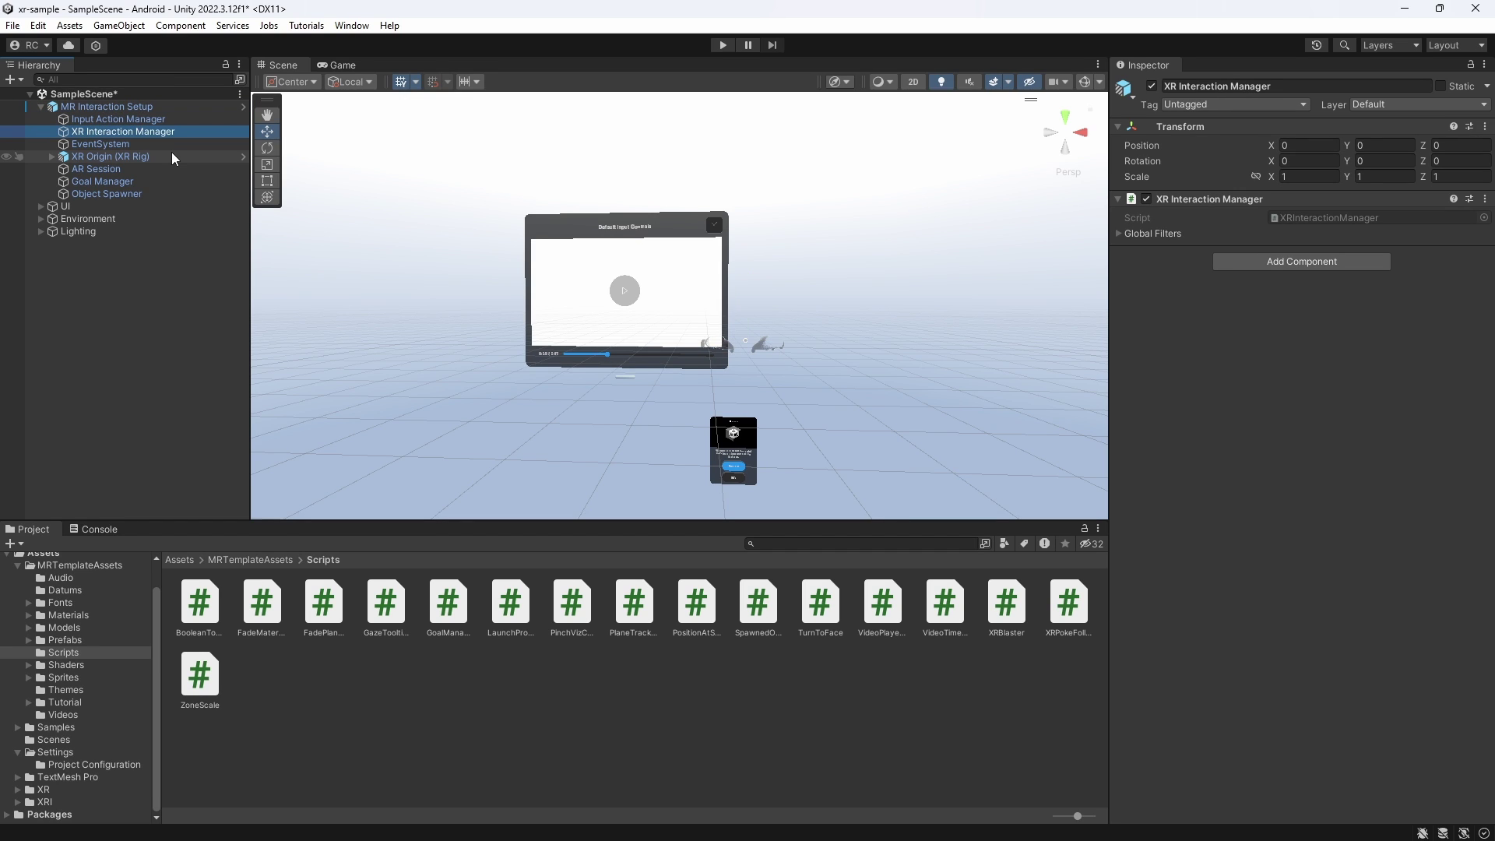
key("Down")
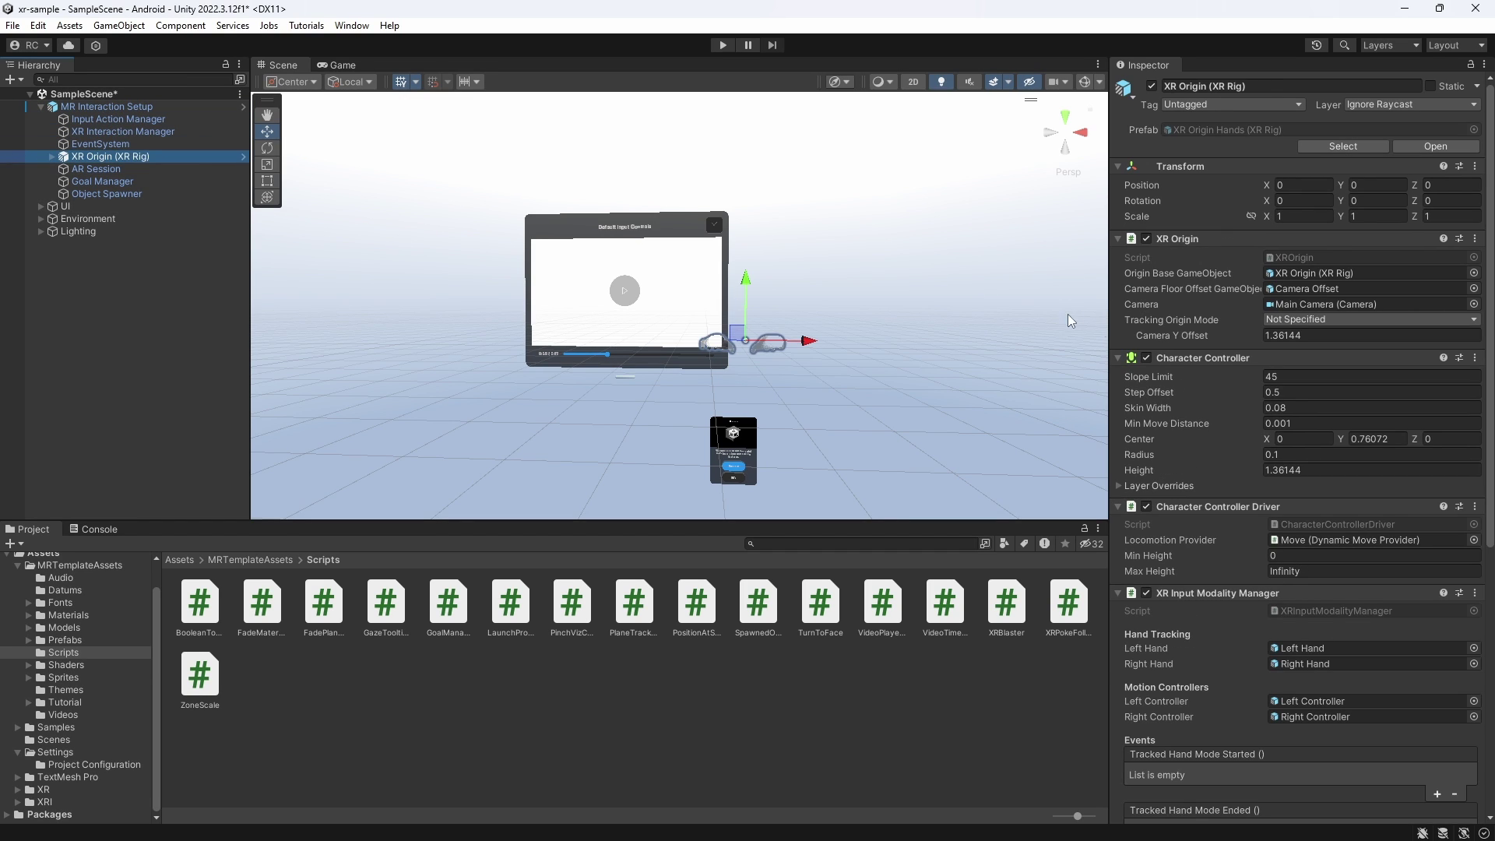
left_click(180, 170)
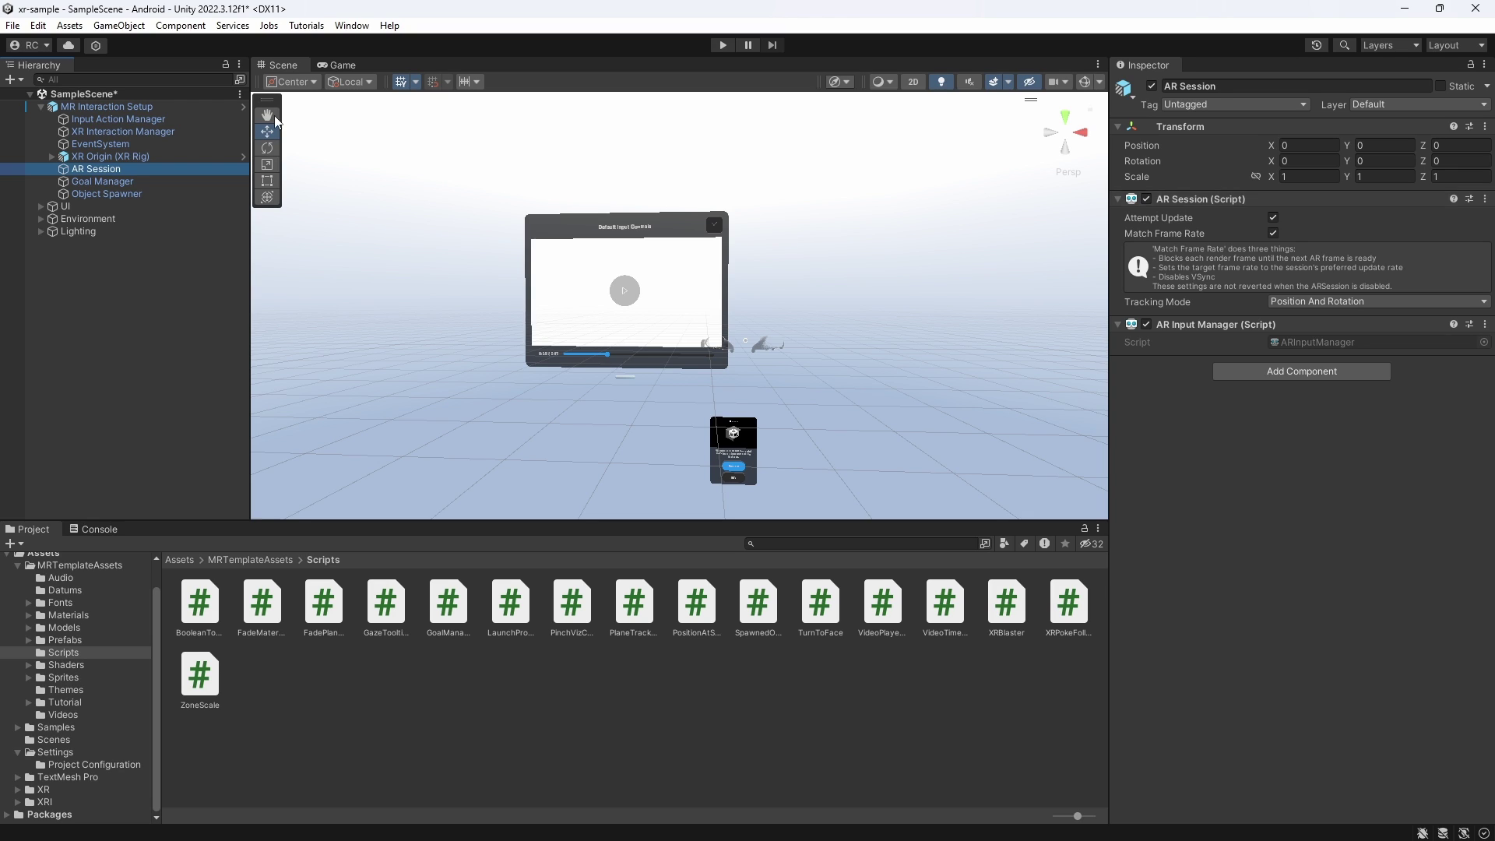
Step: Expand Goal Manager's four-element Step List and select the Object Spawner
left_click(111, 183)
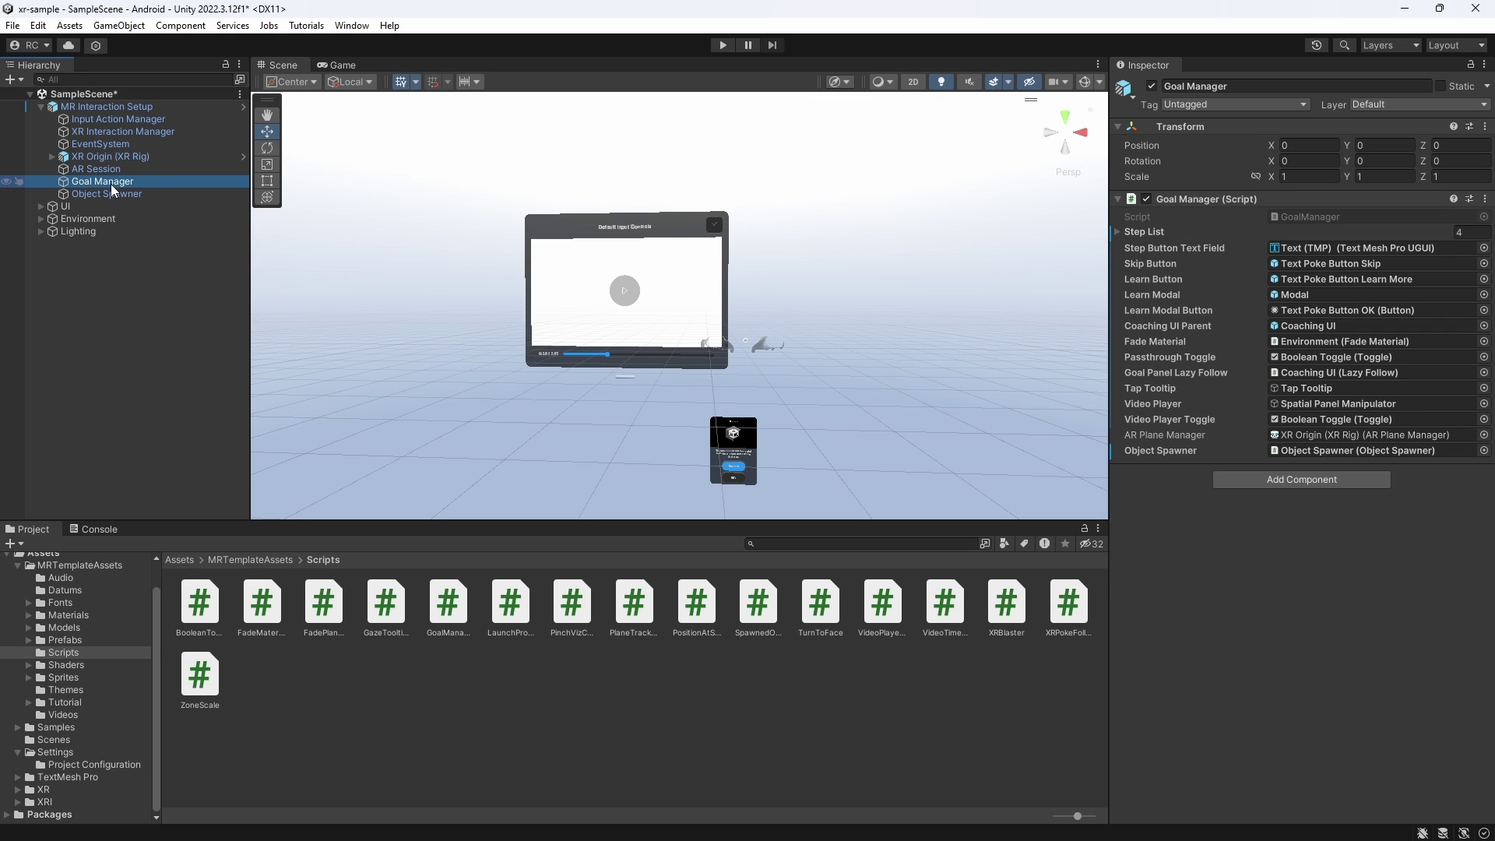
left_click(1115, 235)
left_click(1116, 233)
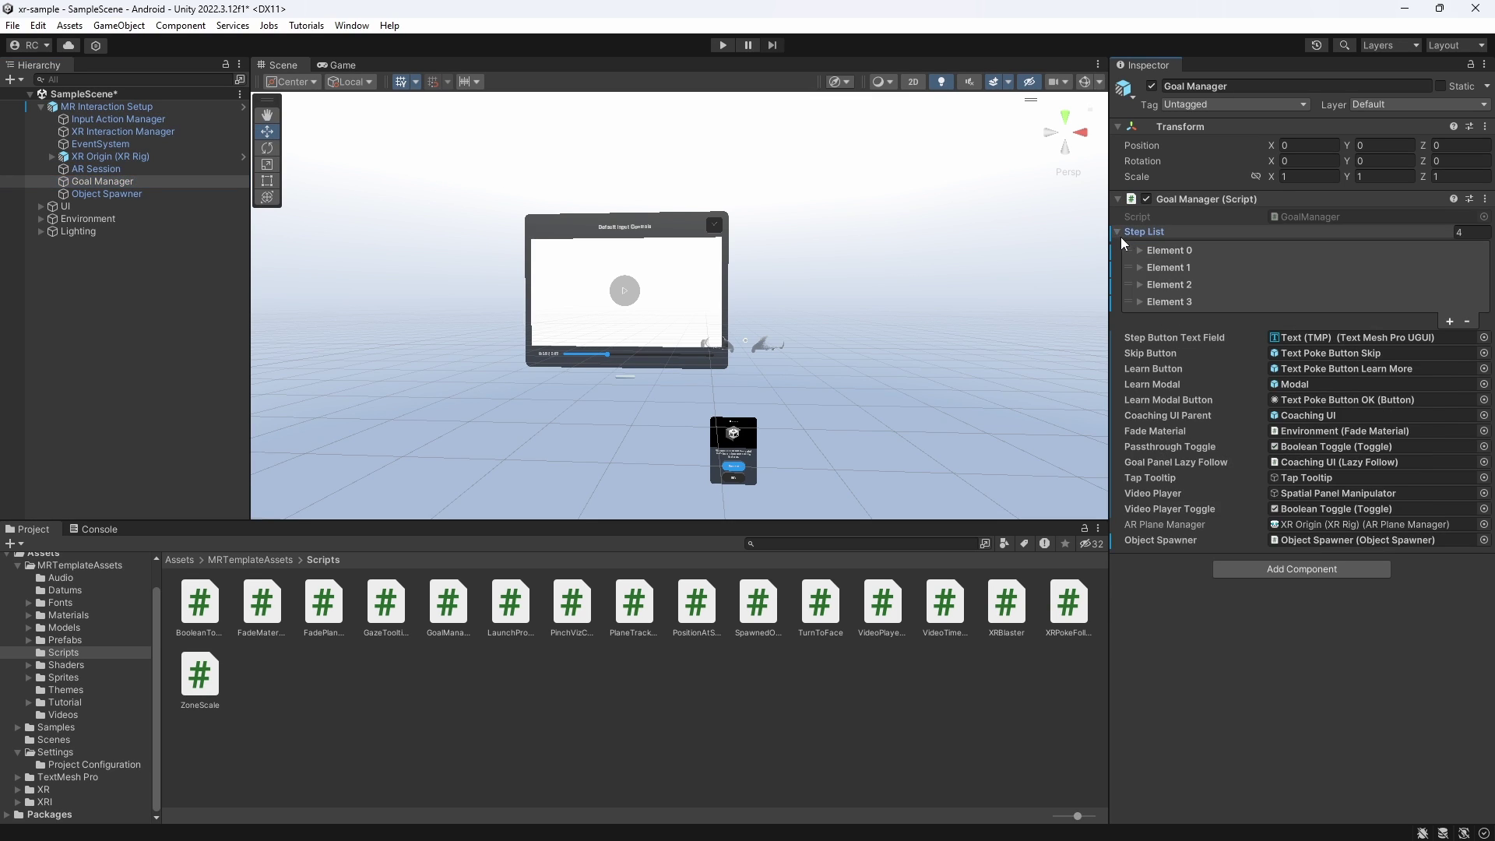
double_click(1161, 263)
left_click(106, 193)
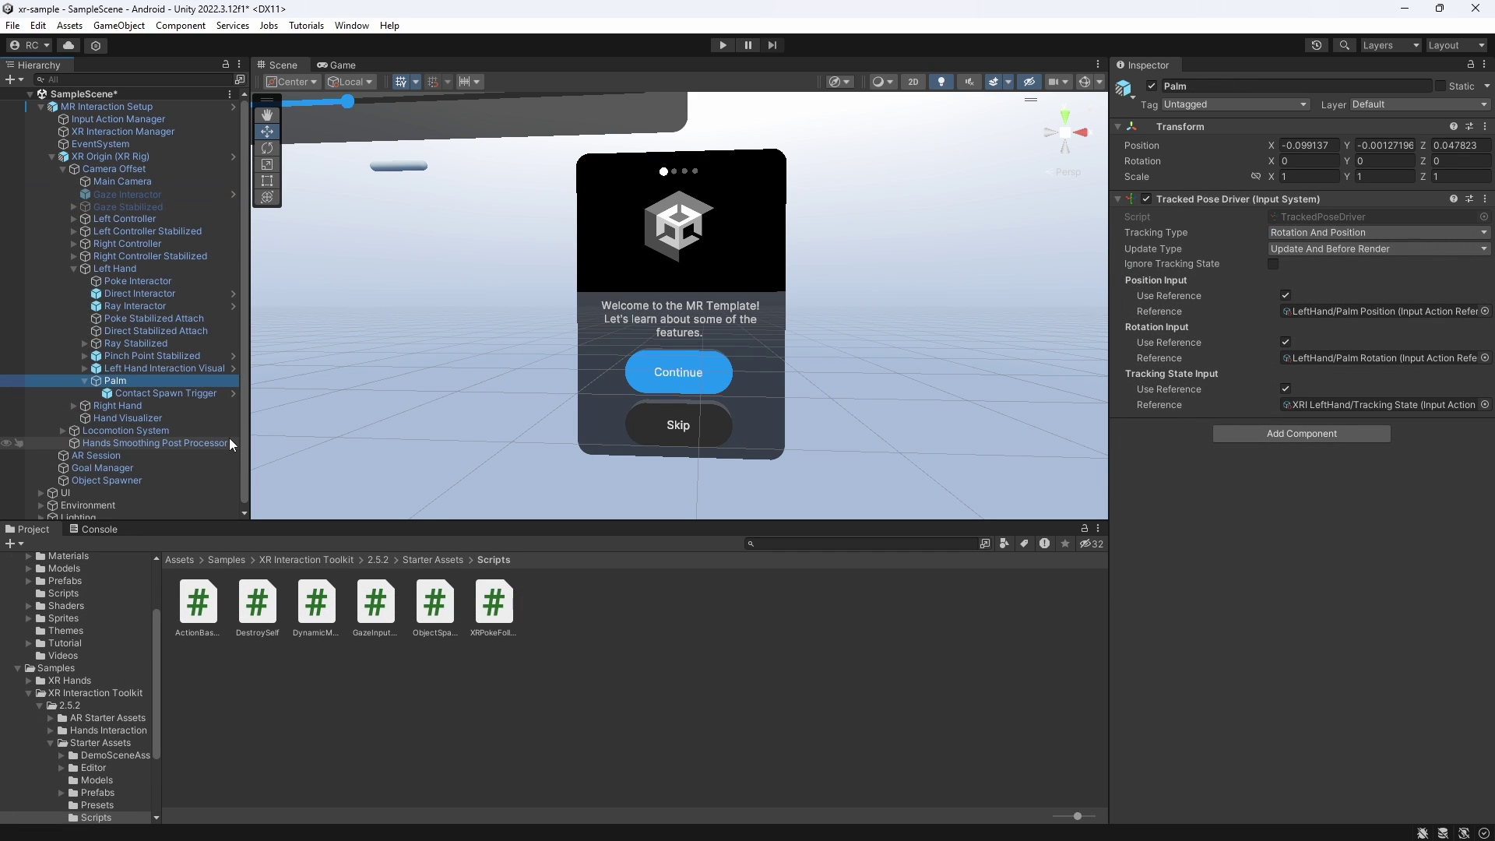
Step: Assign Object Spawner to the left palm's Contact Spawn Trigger and toggle Require Horizontal Up Surface
left_click(188, 393)
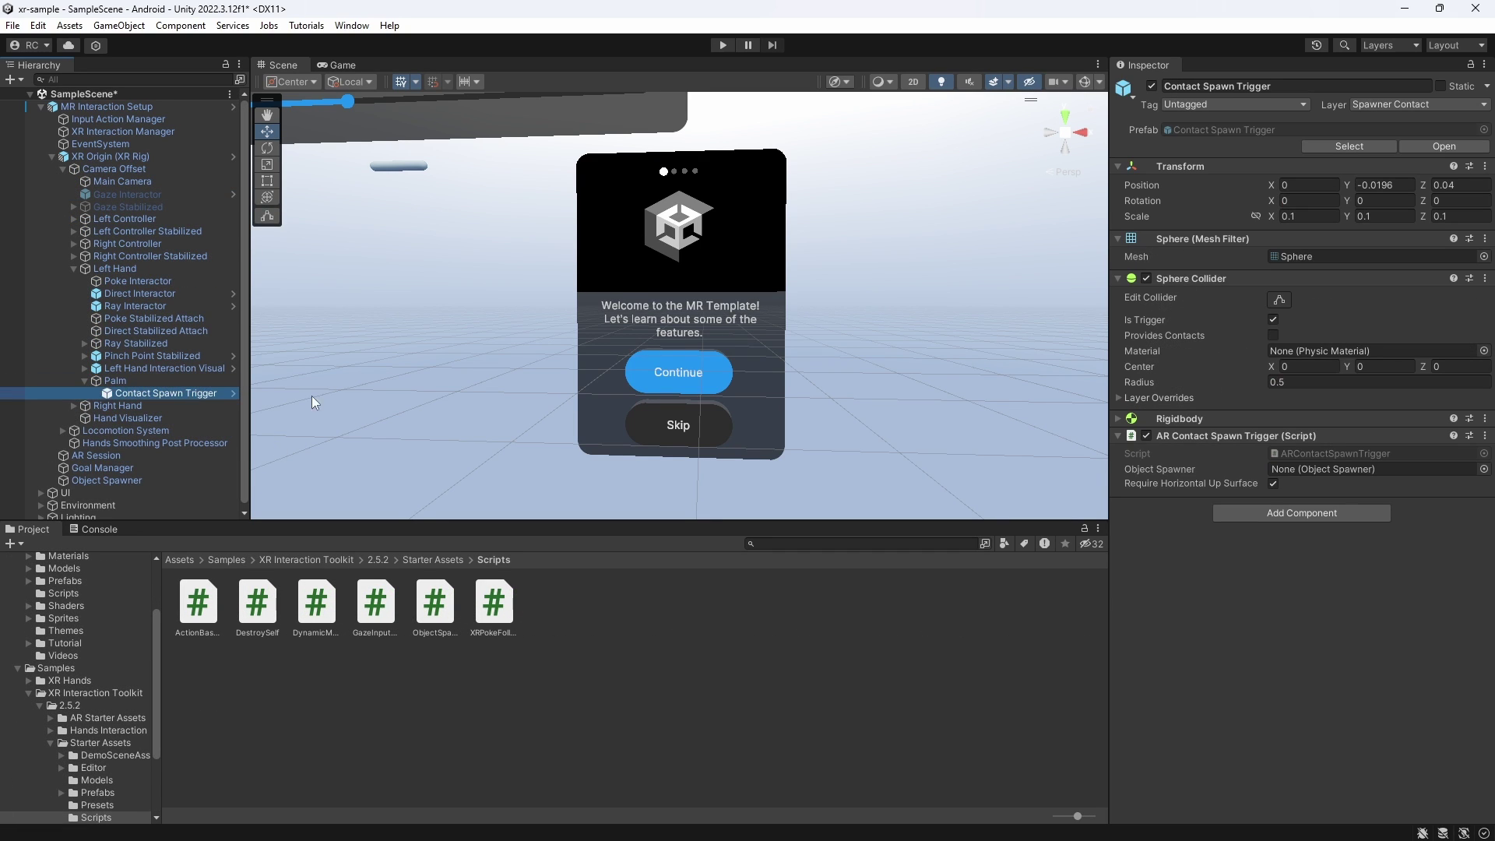
left_click(1121, 419)
right_click_drag(747, 330, 825, 382)
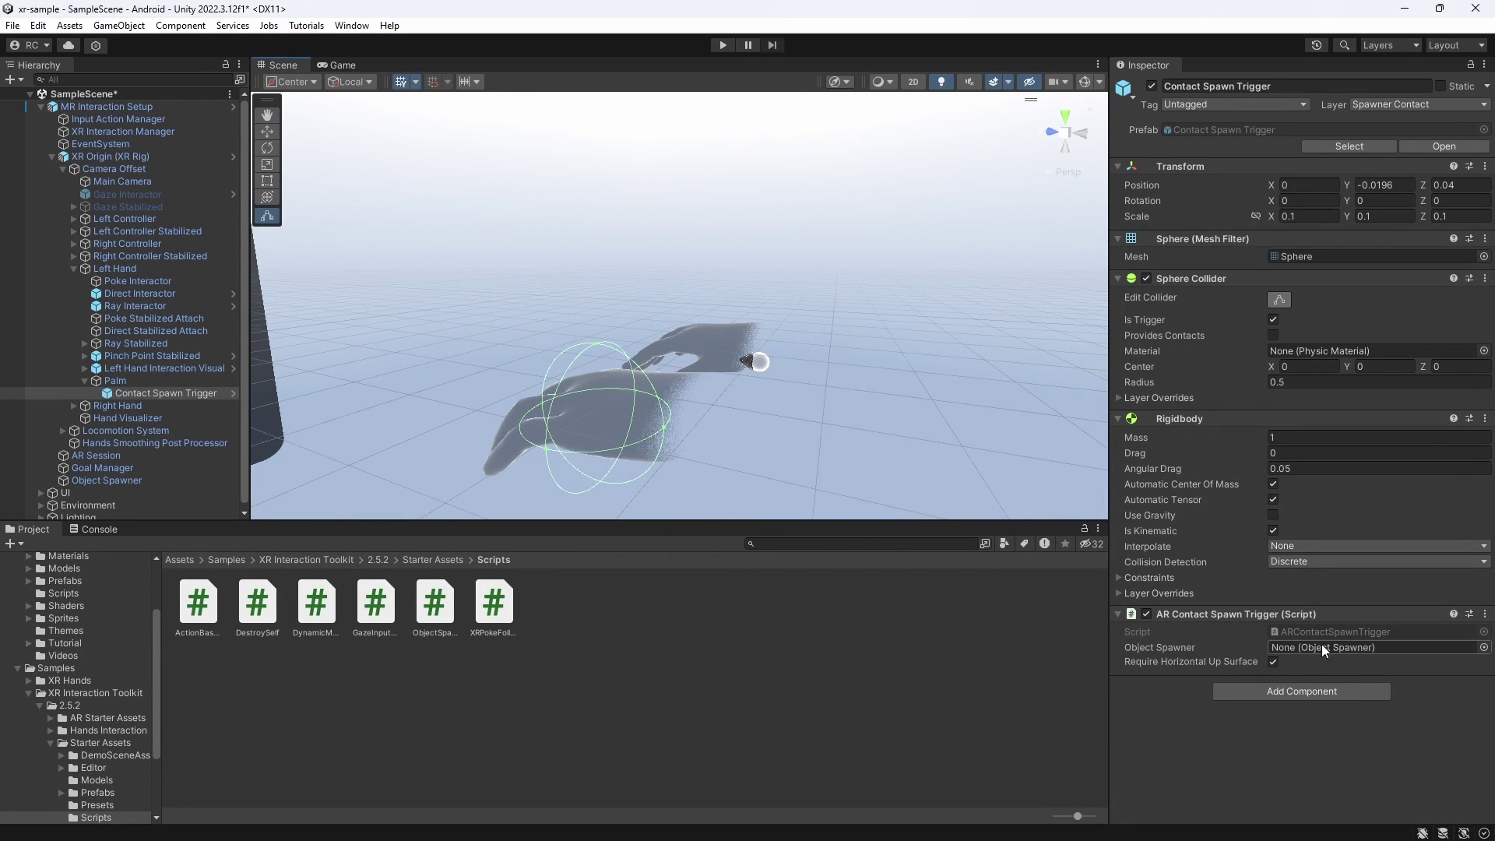
left_click(1483, 647)
double_click(1155, 561)
left_click(1273, 662)
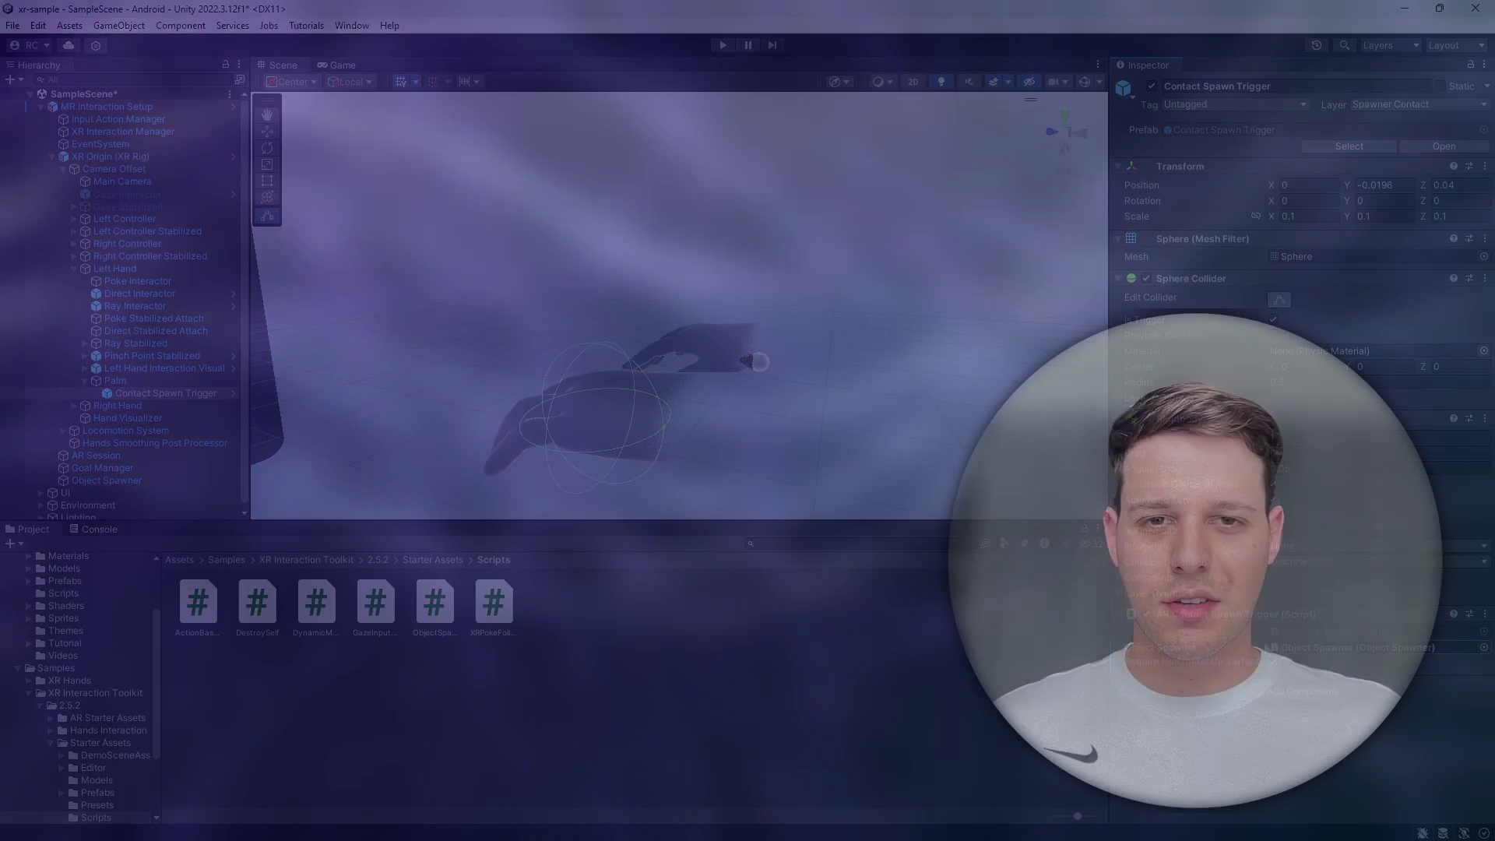